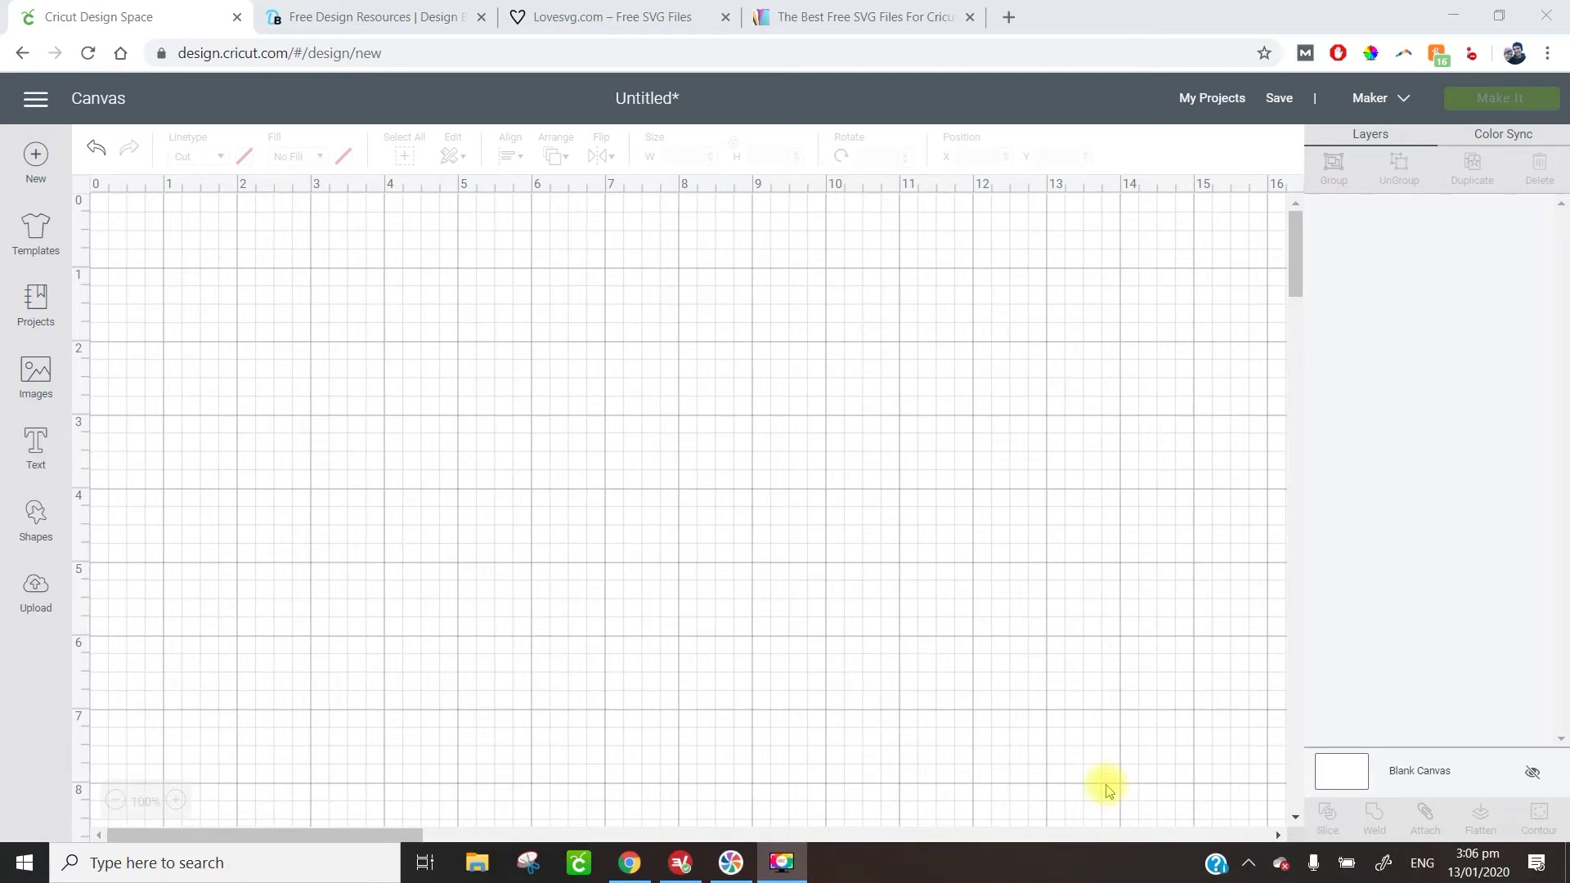
- Skim the howtoheatpress list of free SVG sites, then go to Design Bundles' free resources page
left_click(865, 10)
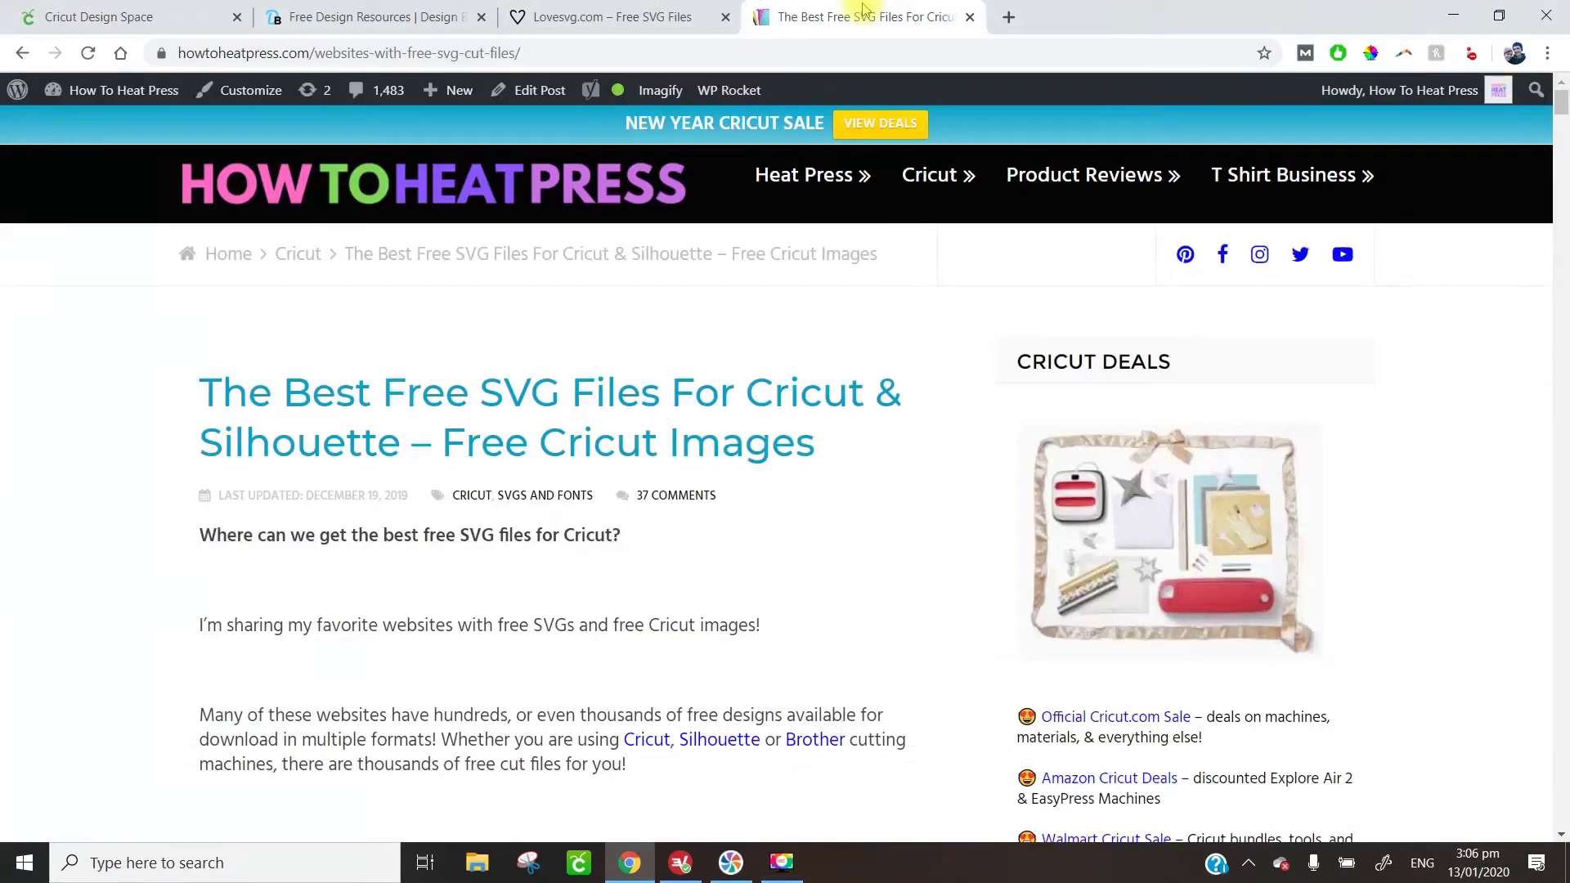
scroll(862, 192, "down", 5)
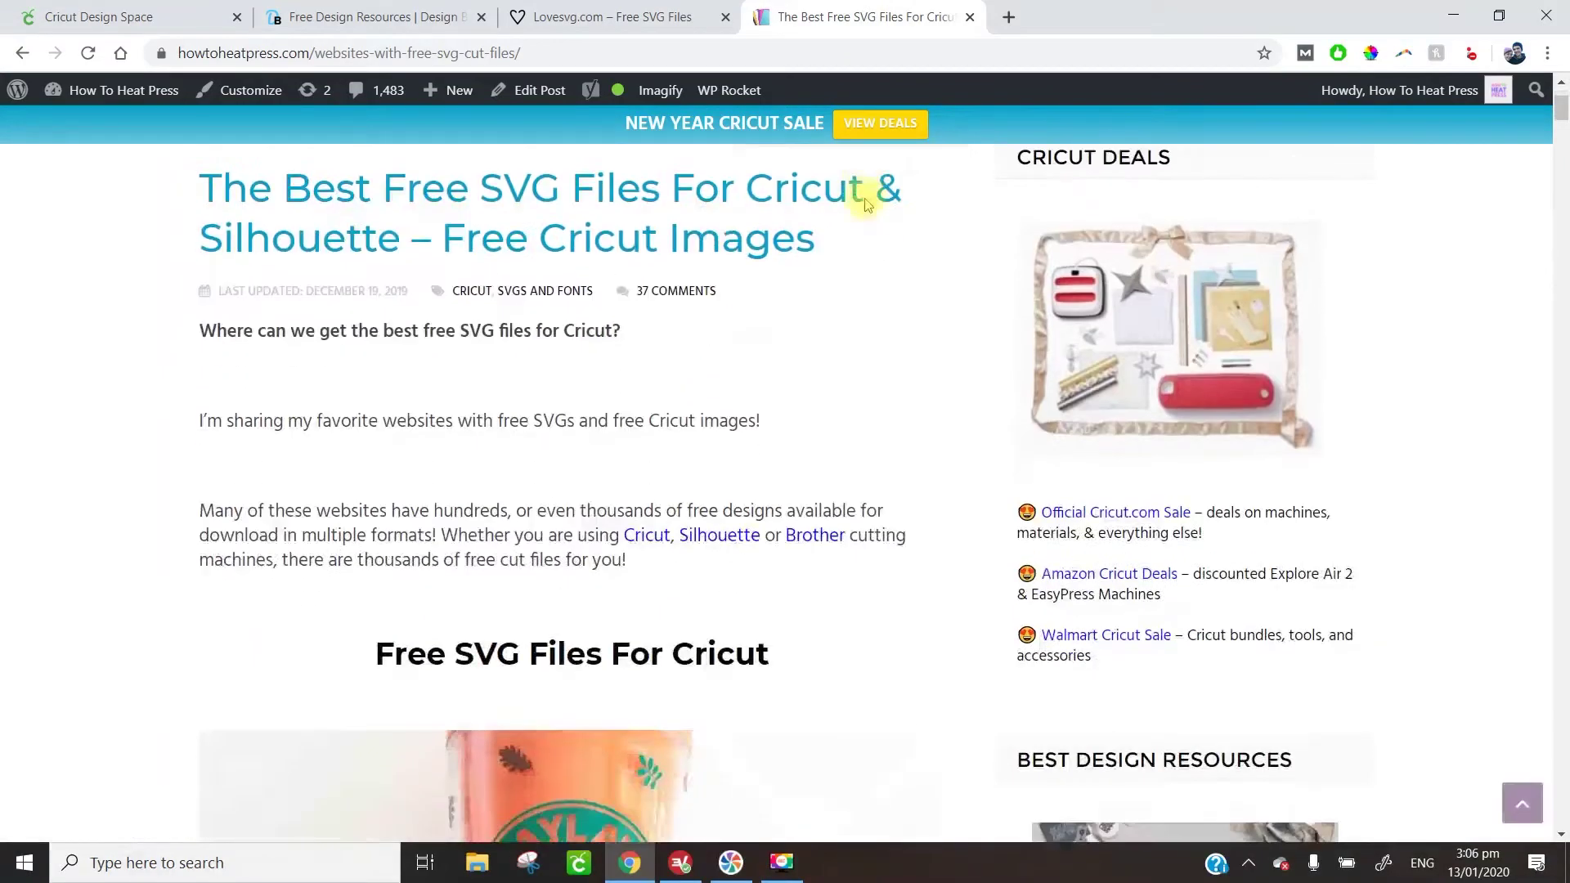
scroll(866, 199, "down", 18)
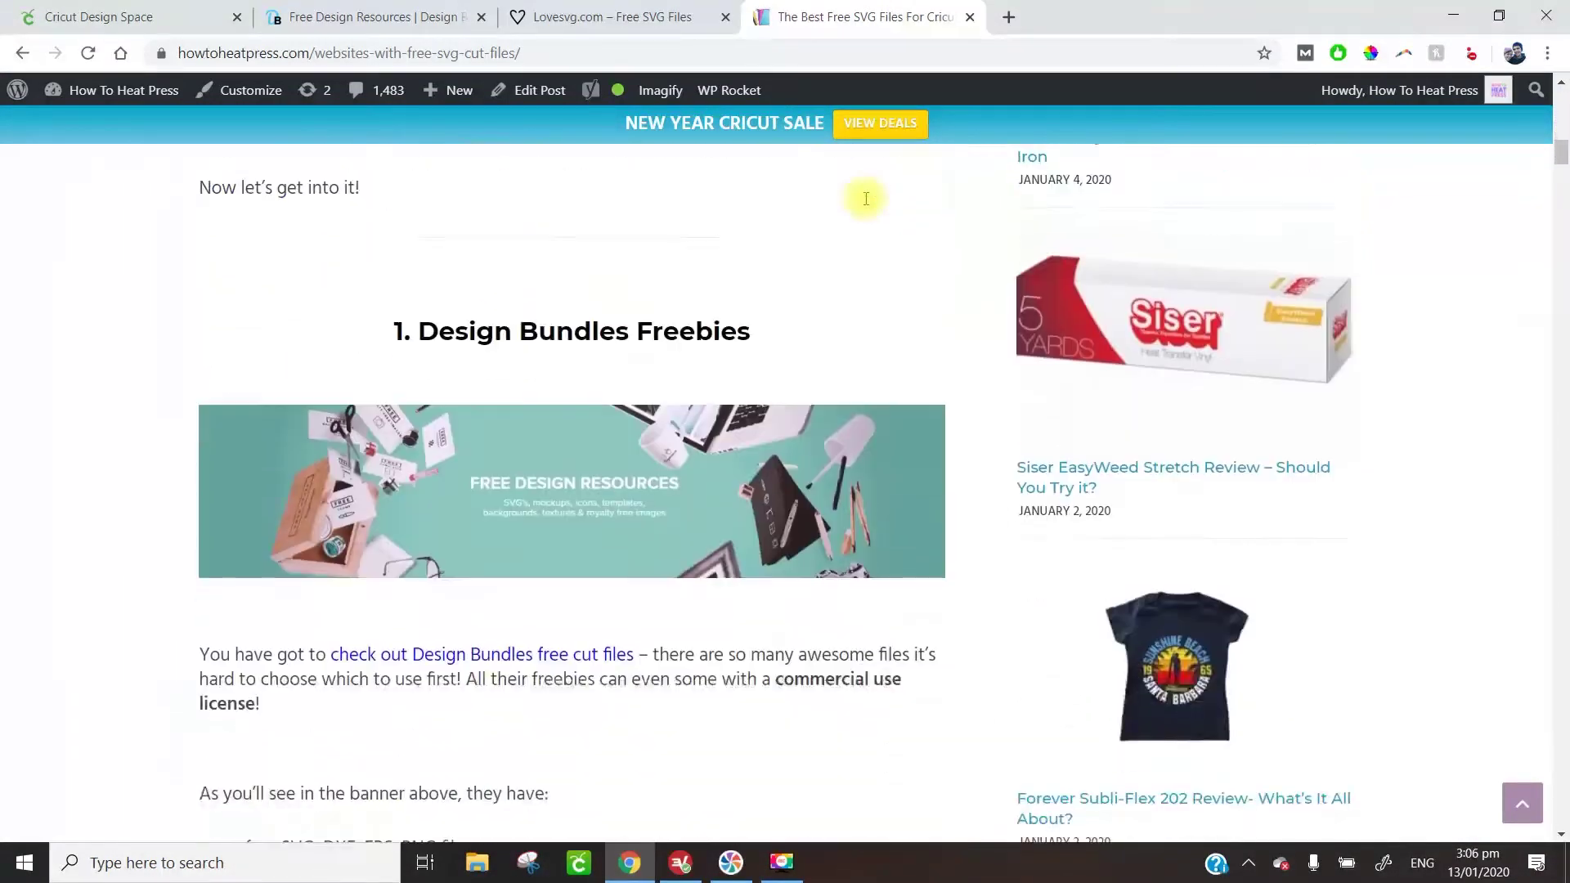
scroll(866, 198, "down", 20)
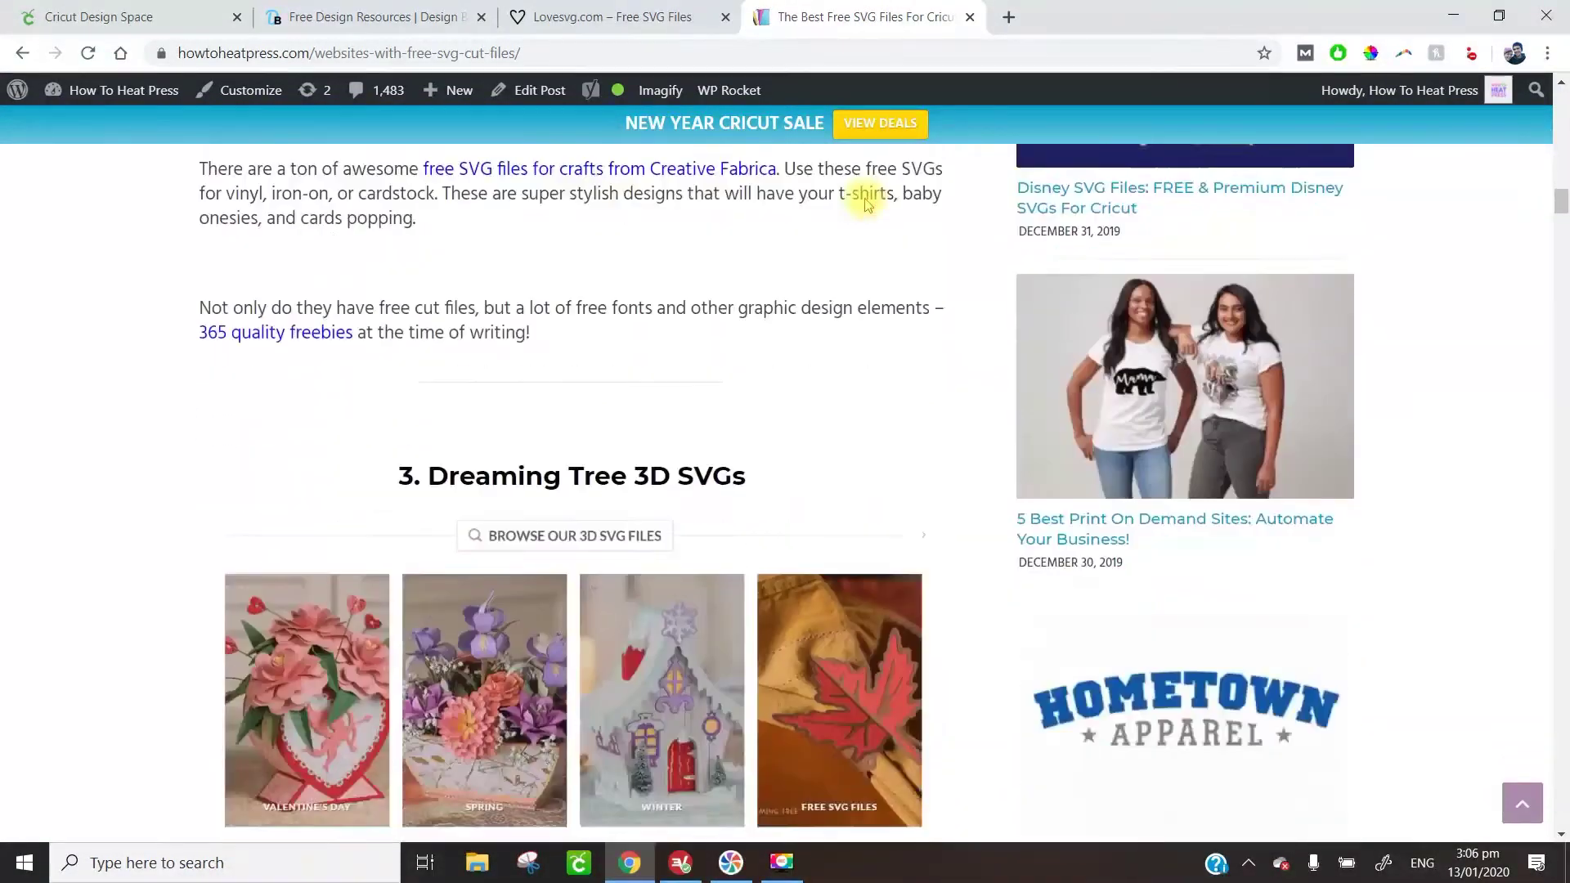
scroll(869, 204, "down", 20)
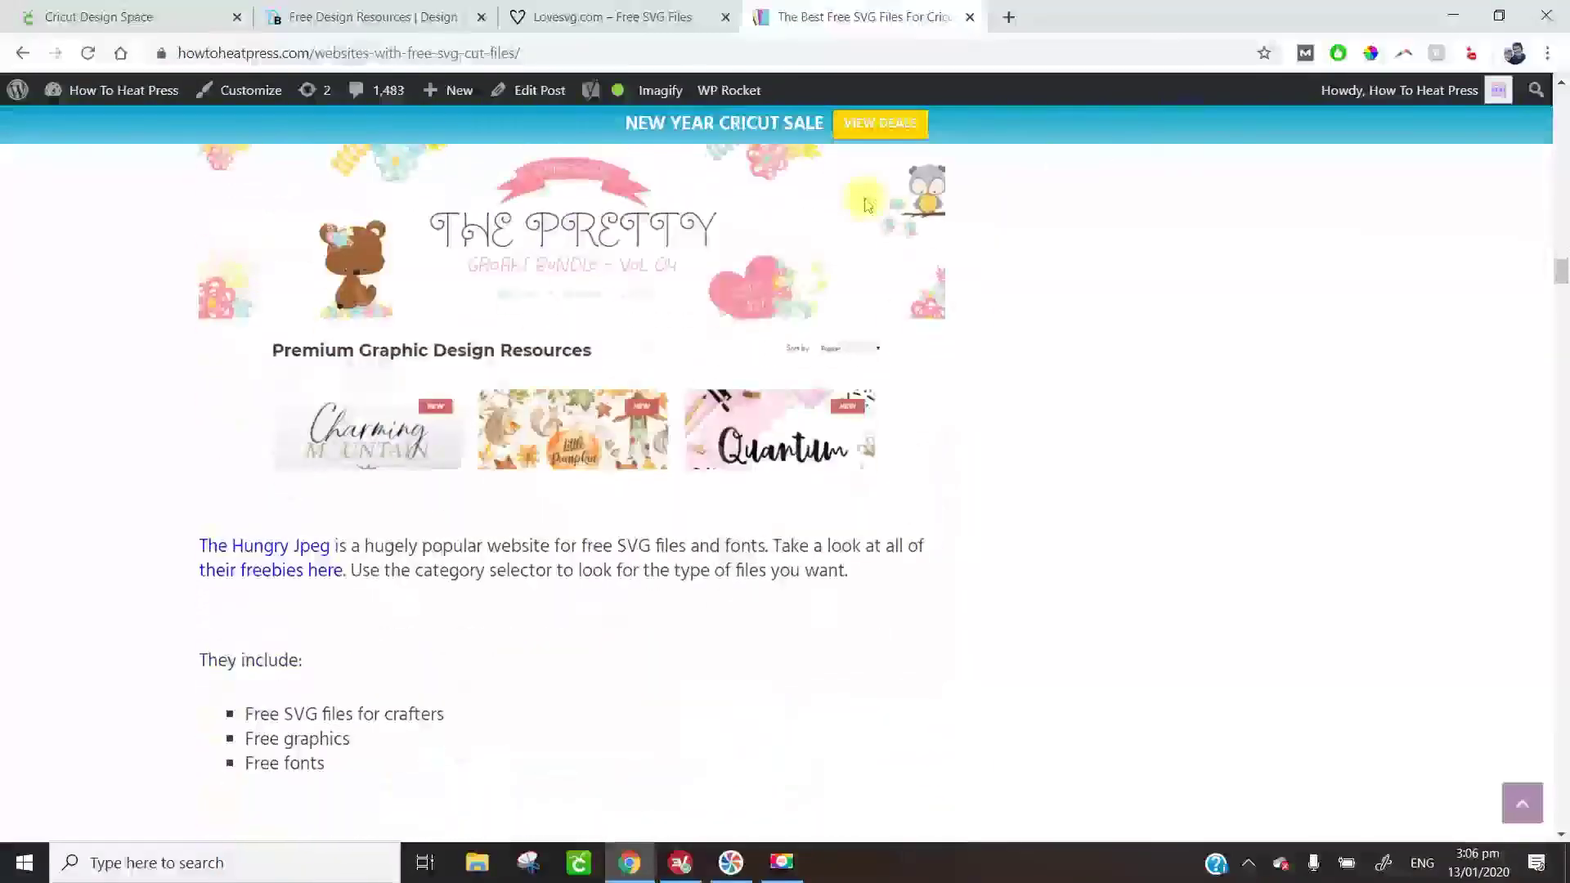
scroll(863, 201, "down", 14)
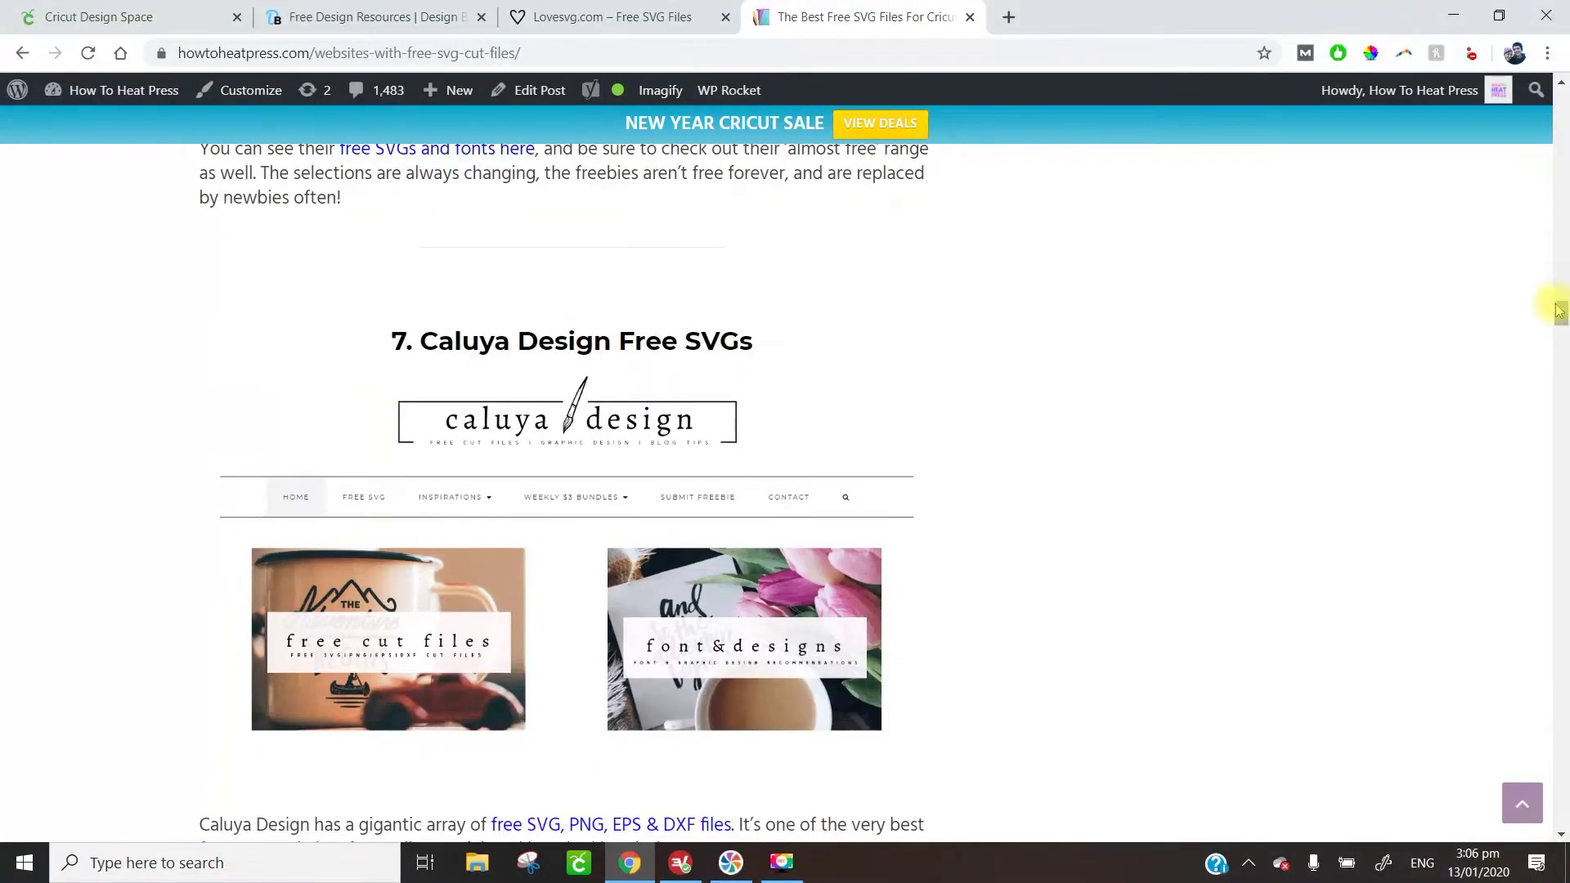
left_click_drag(1556, 308, 1531, 98)
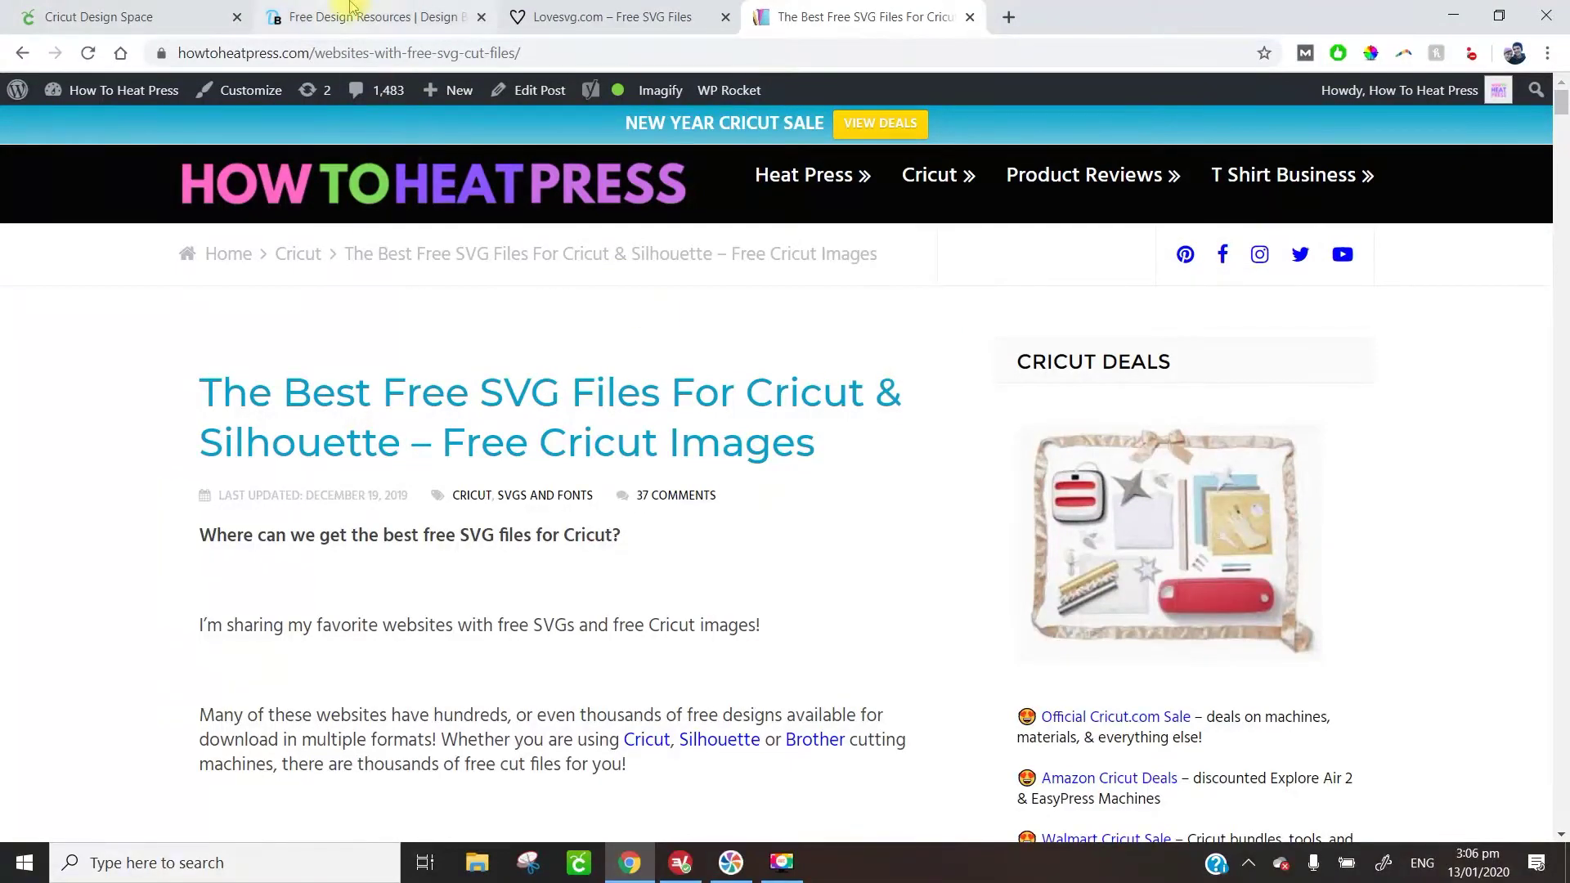
left_click(372, 17)
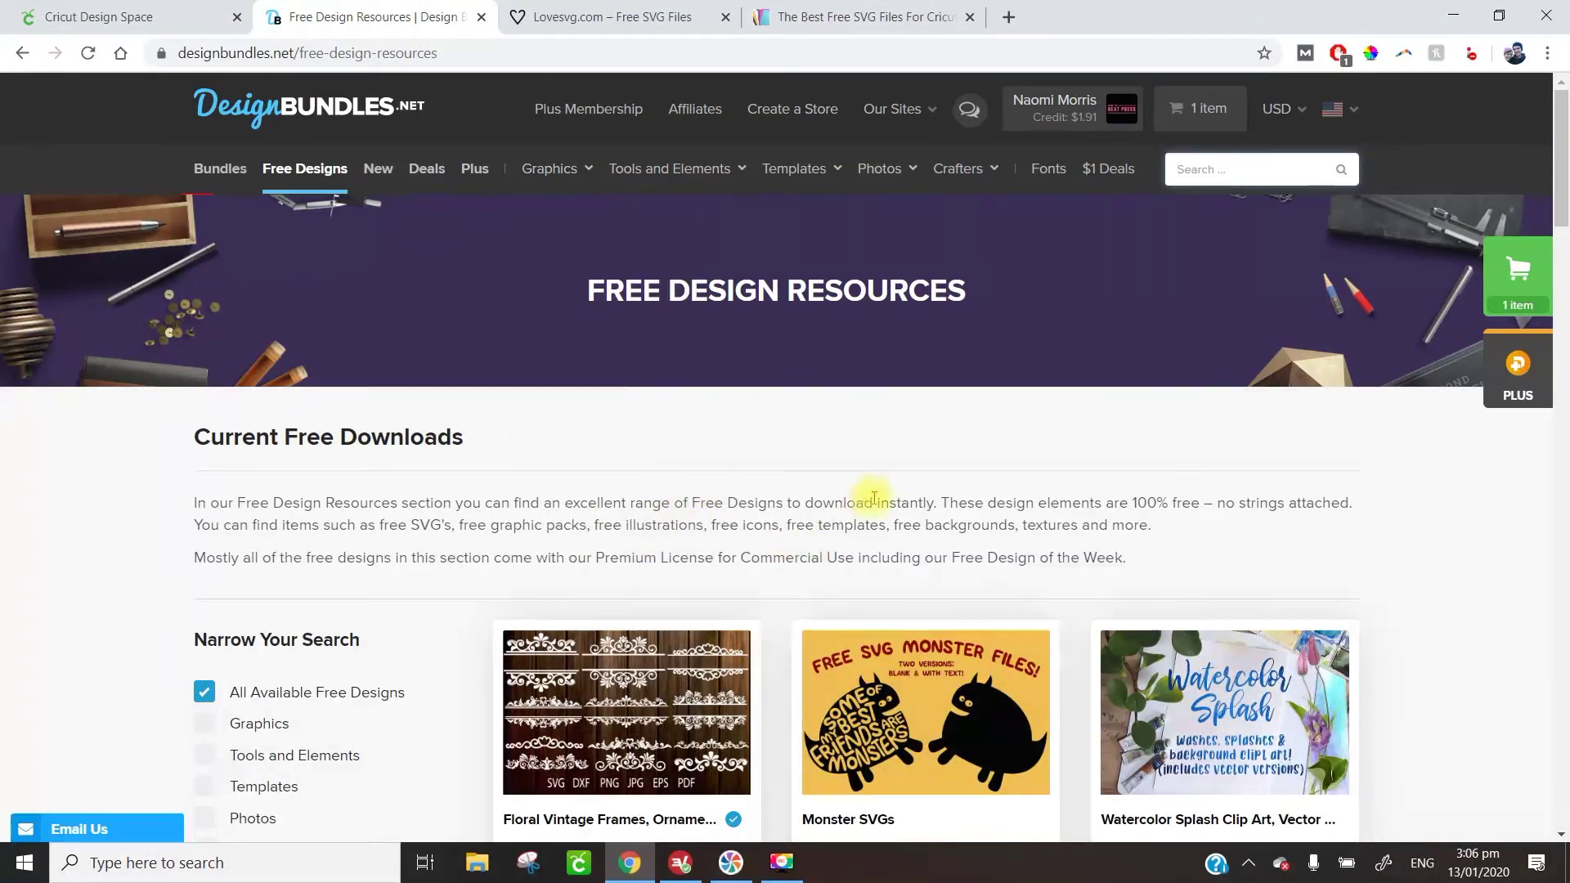
- Browse the current free downloads on Design Bundles' Free Design Resources page
scroll(834, 507, "down", 4)
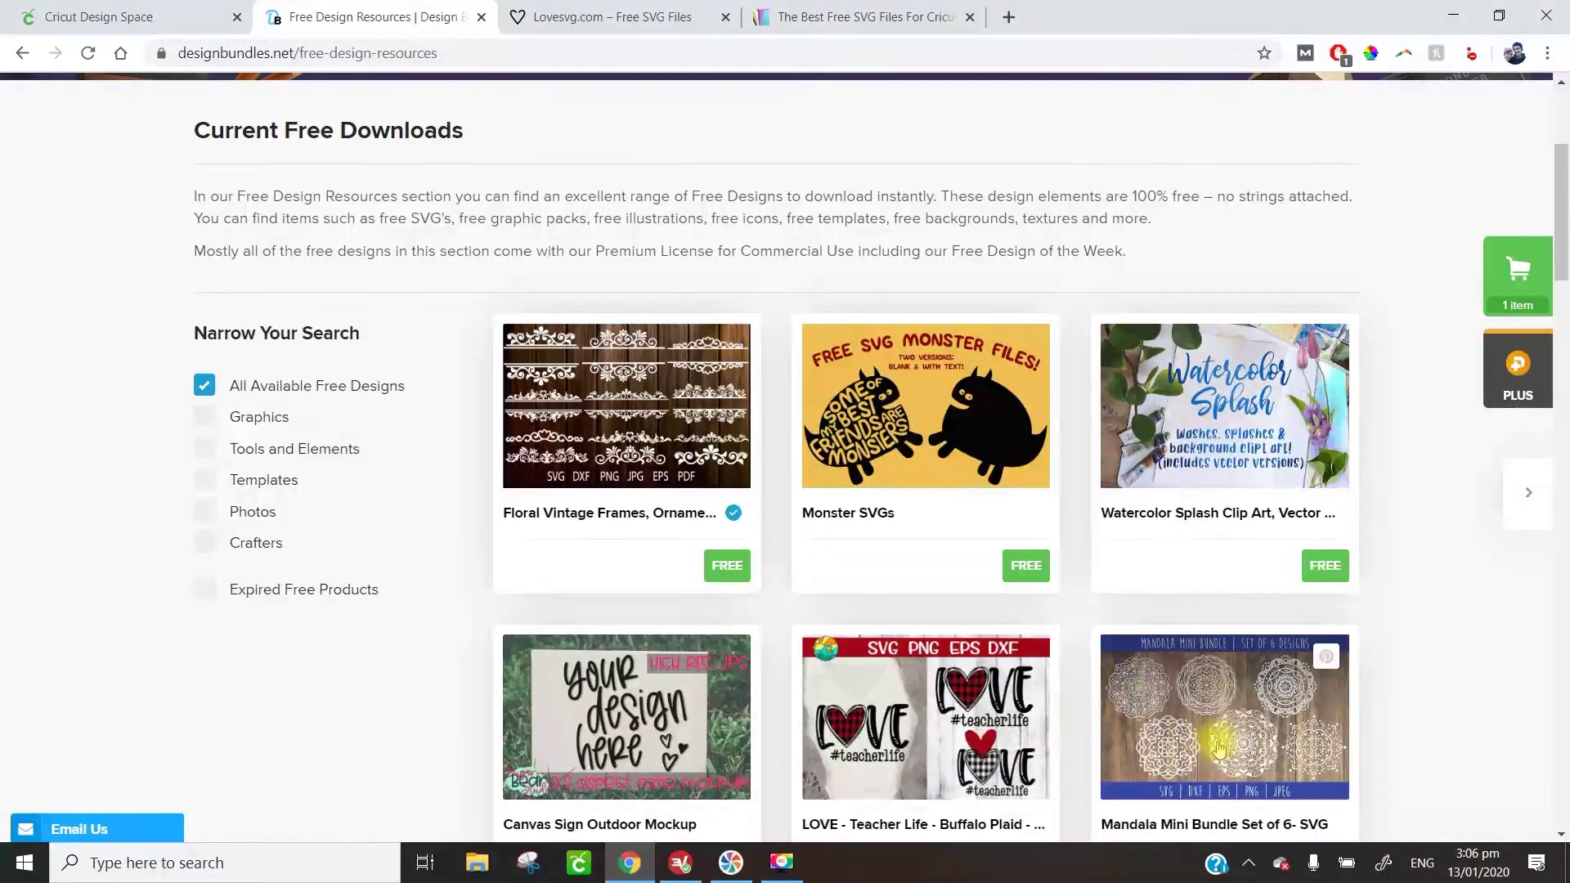
scroll(1218, 744, "up", 4)
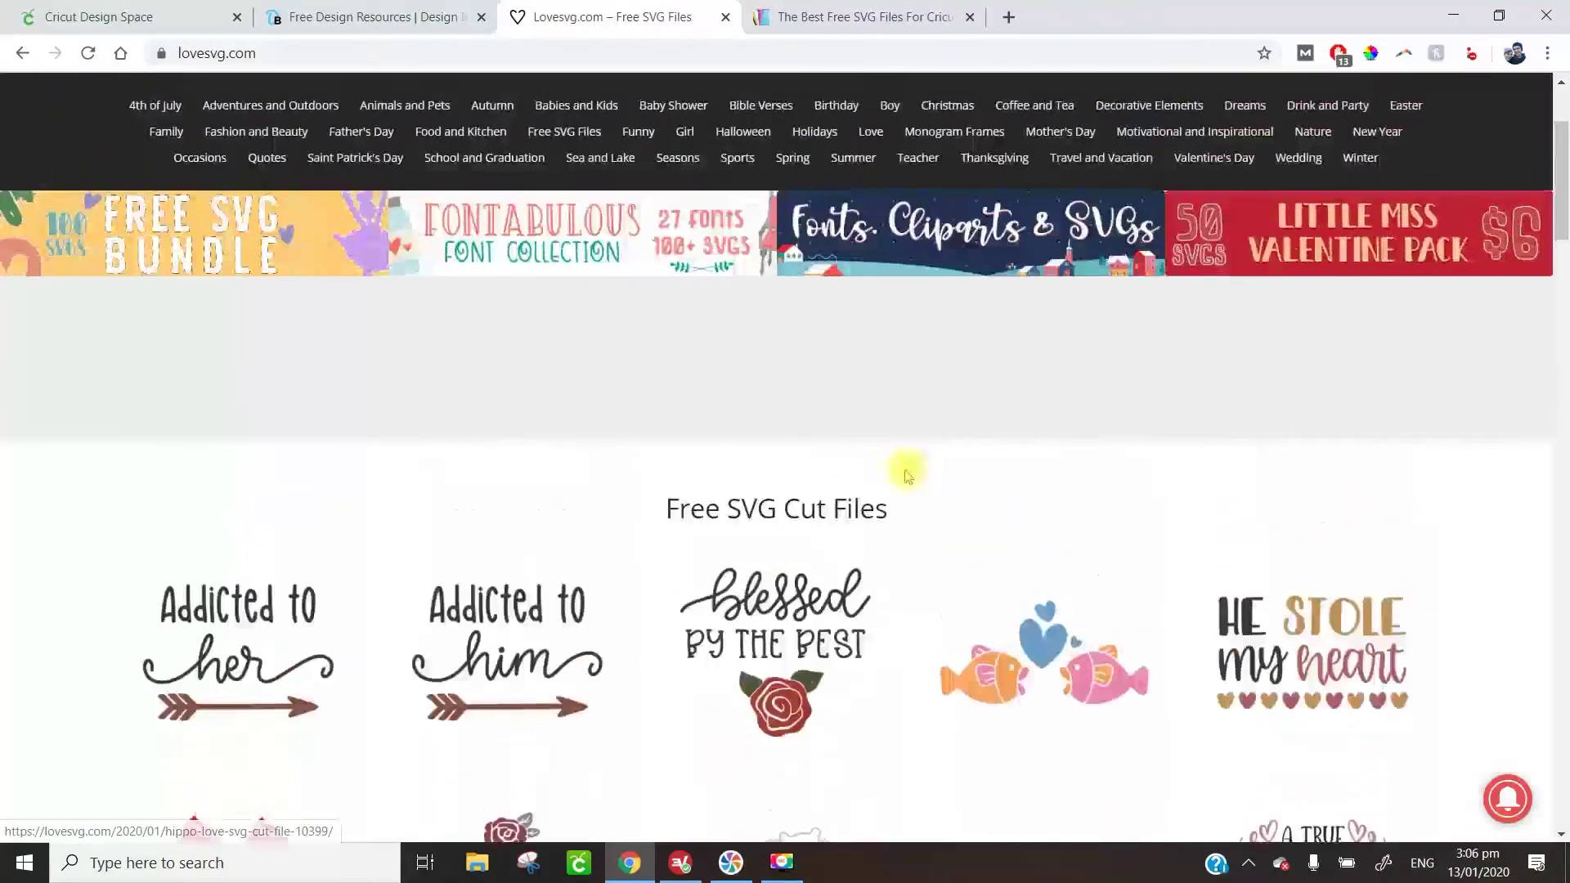
scroll(912, 478, "down", 3)
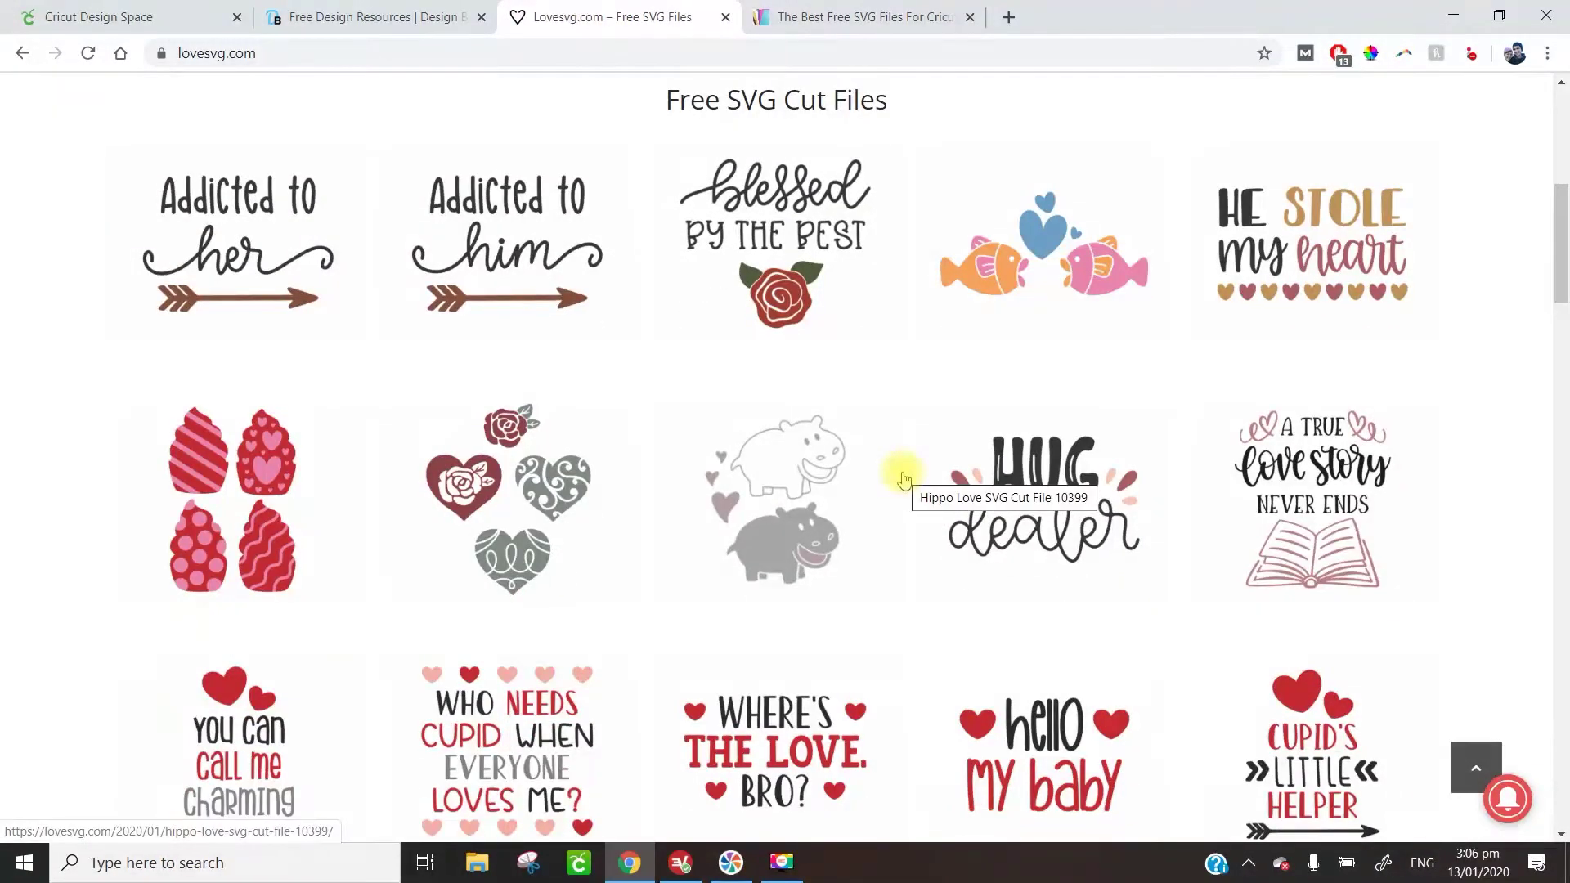
scroll(1052, 441, "down", 3)
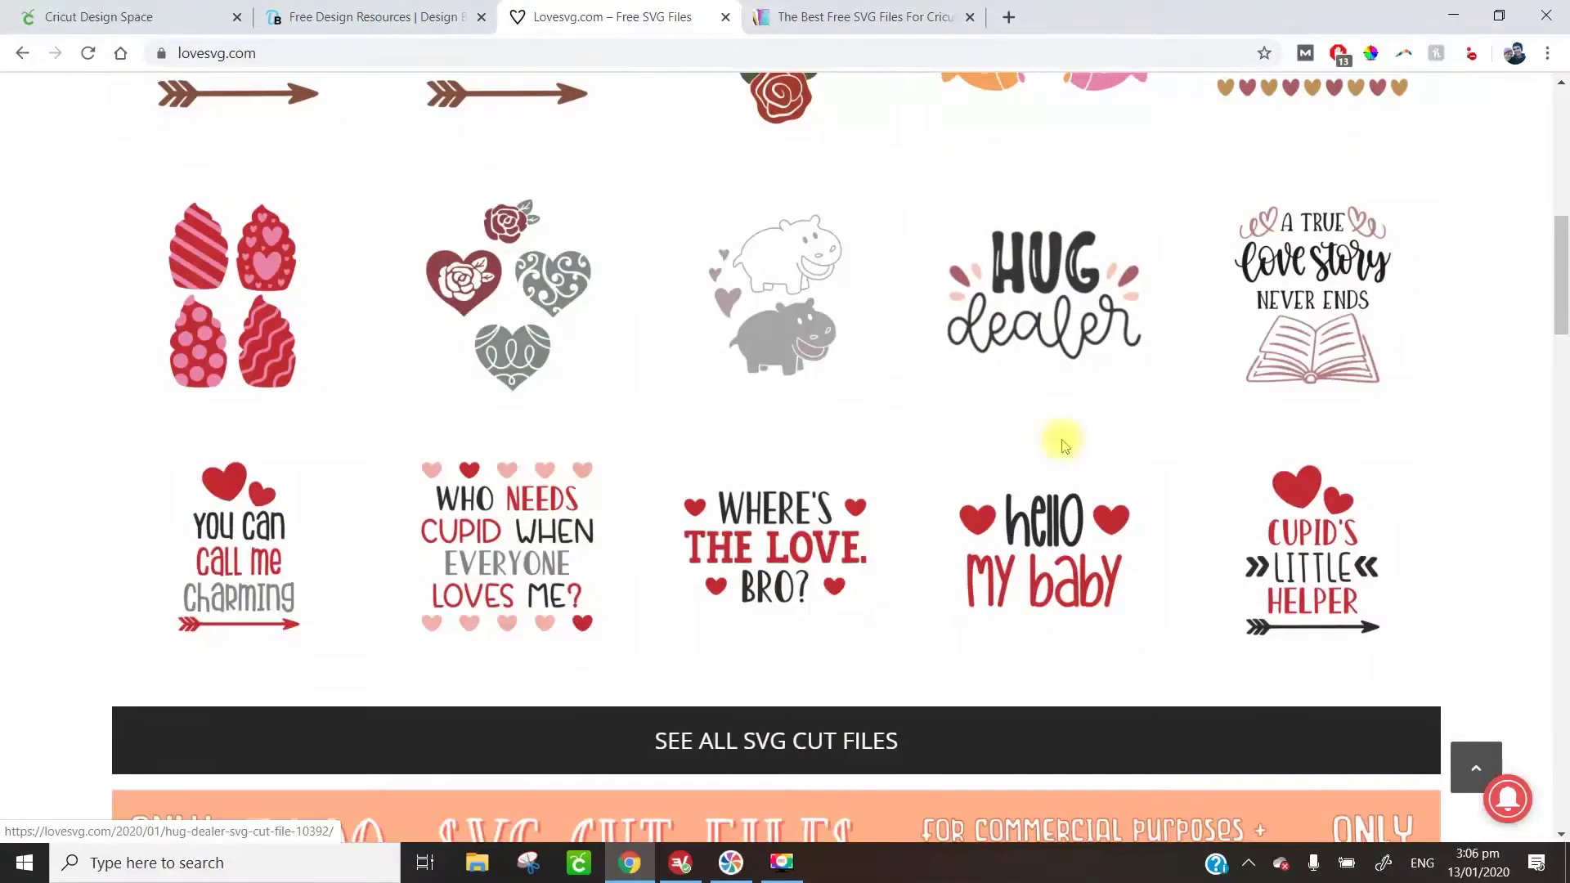
scroll(1064, 446, "down", 6)
scroll(1062, 442, "up", 8)
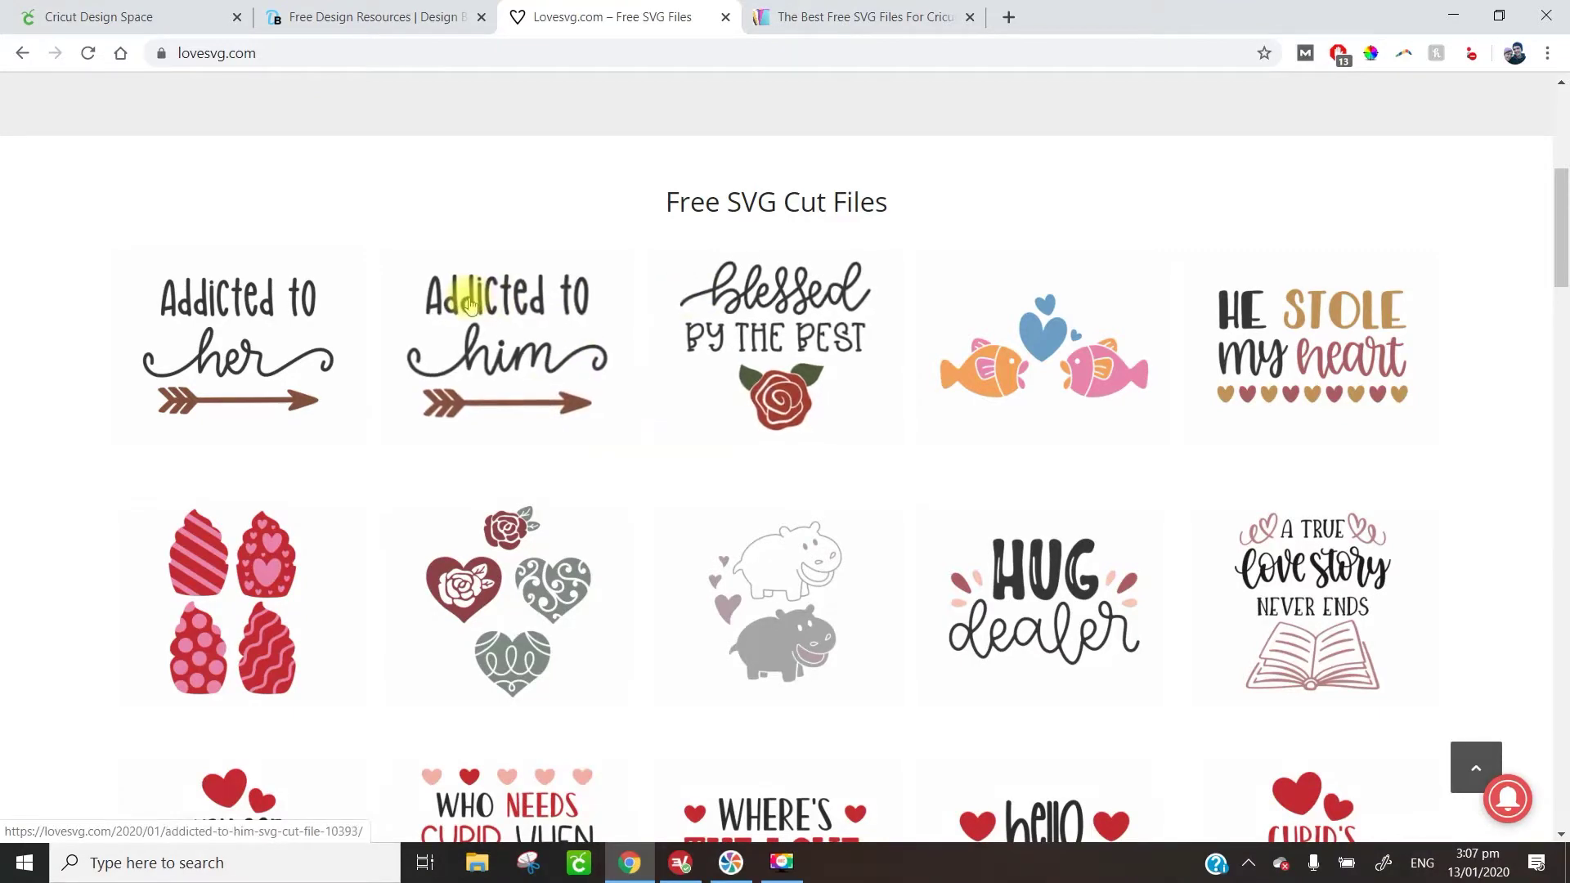
- Open the 'Addicted to him' design page from LoveSVG's free SVG cut files
left_click(197, 8)
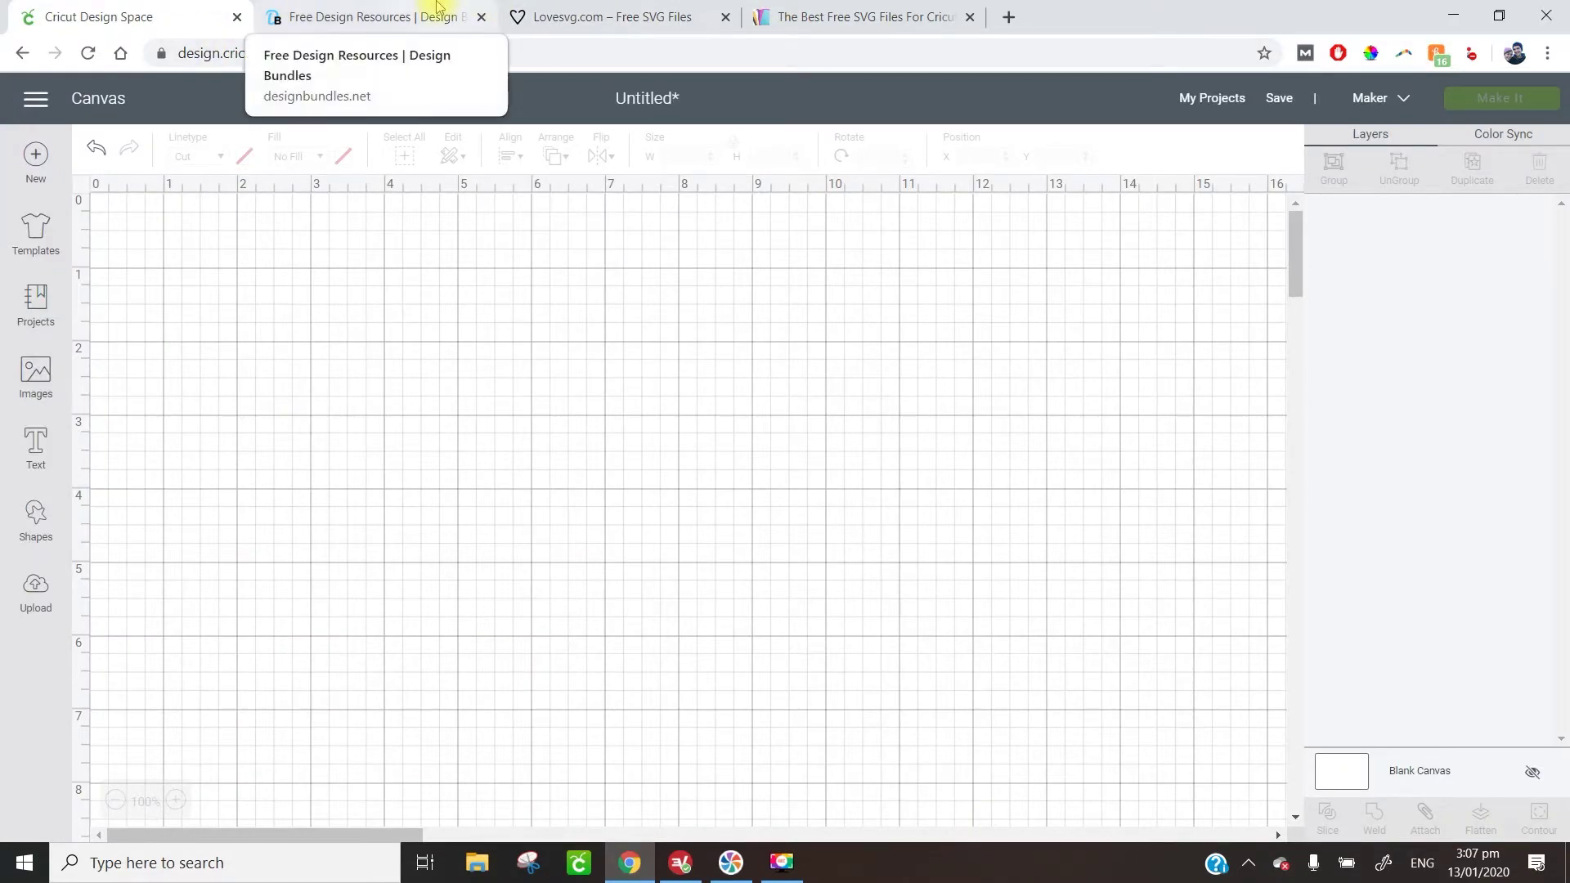
left_click(570, 9)
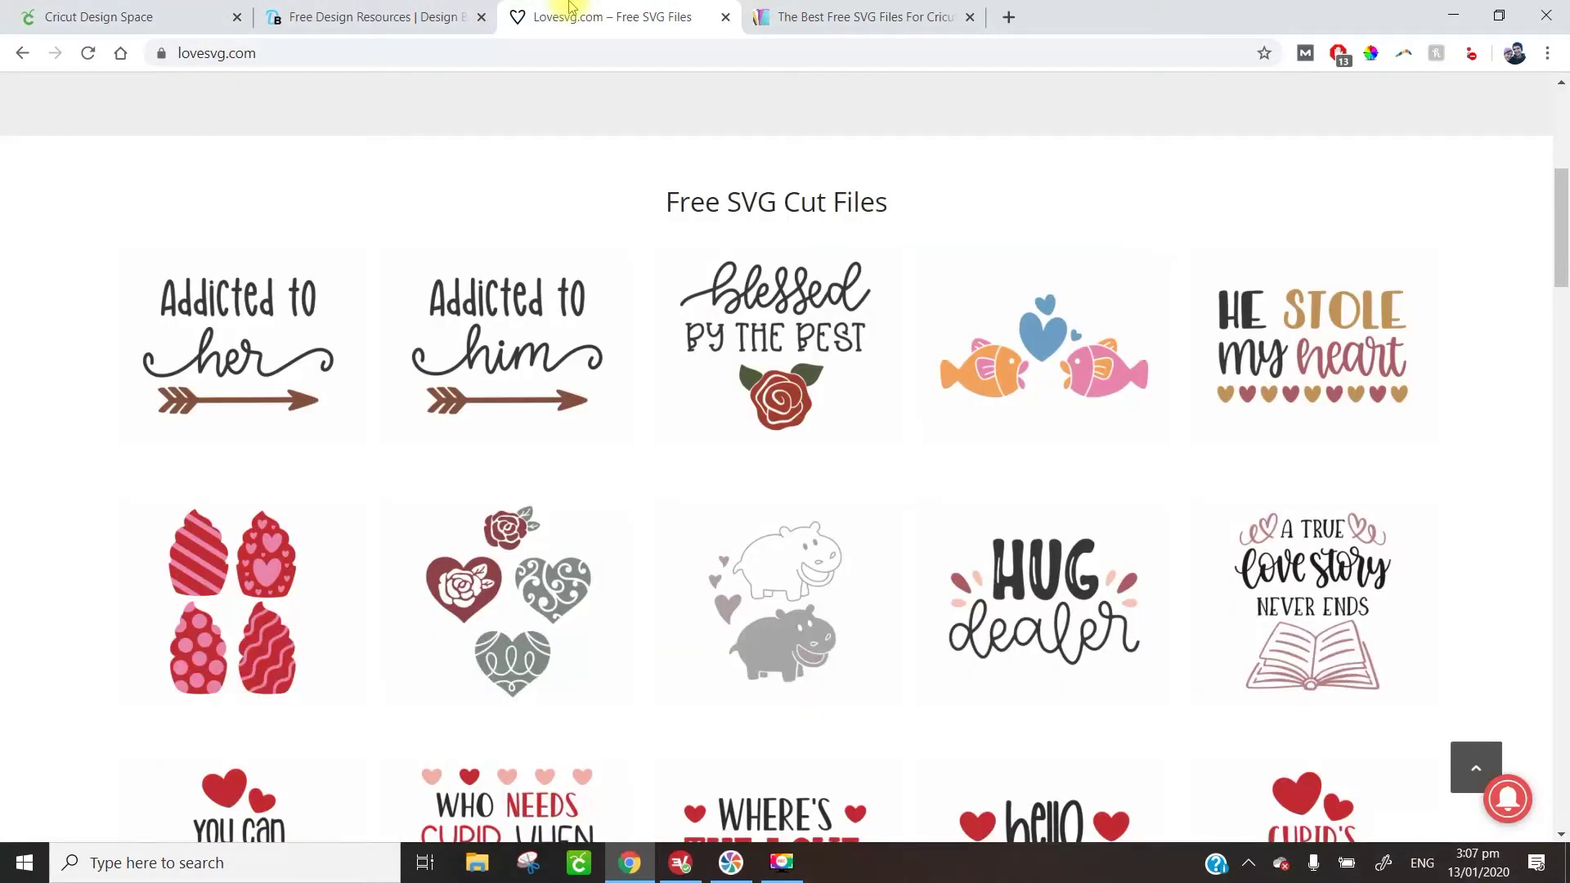
left_click(502, 342)
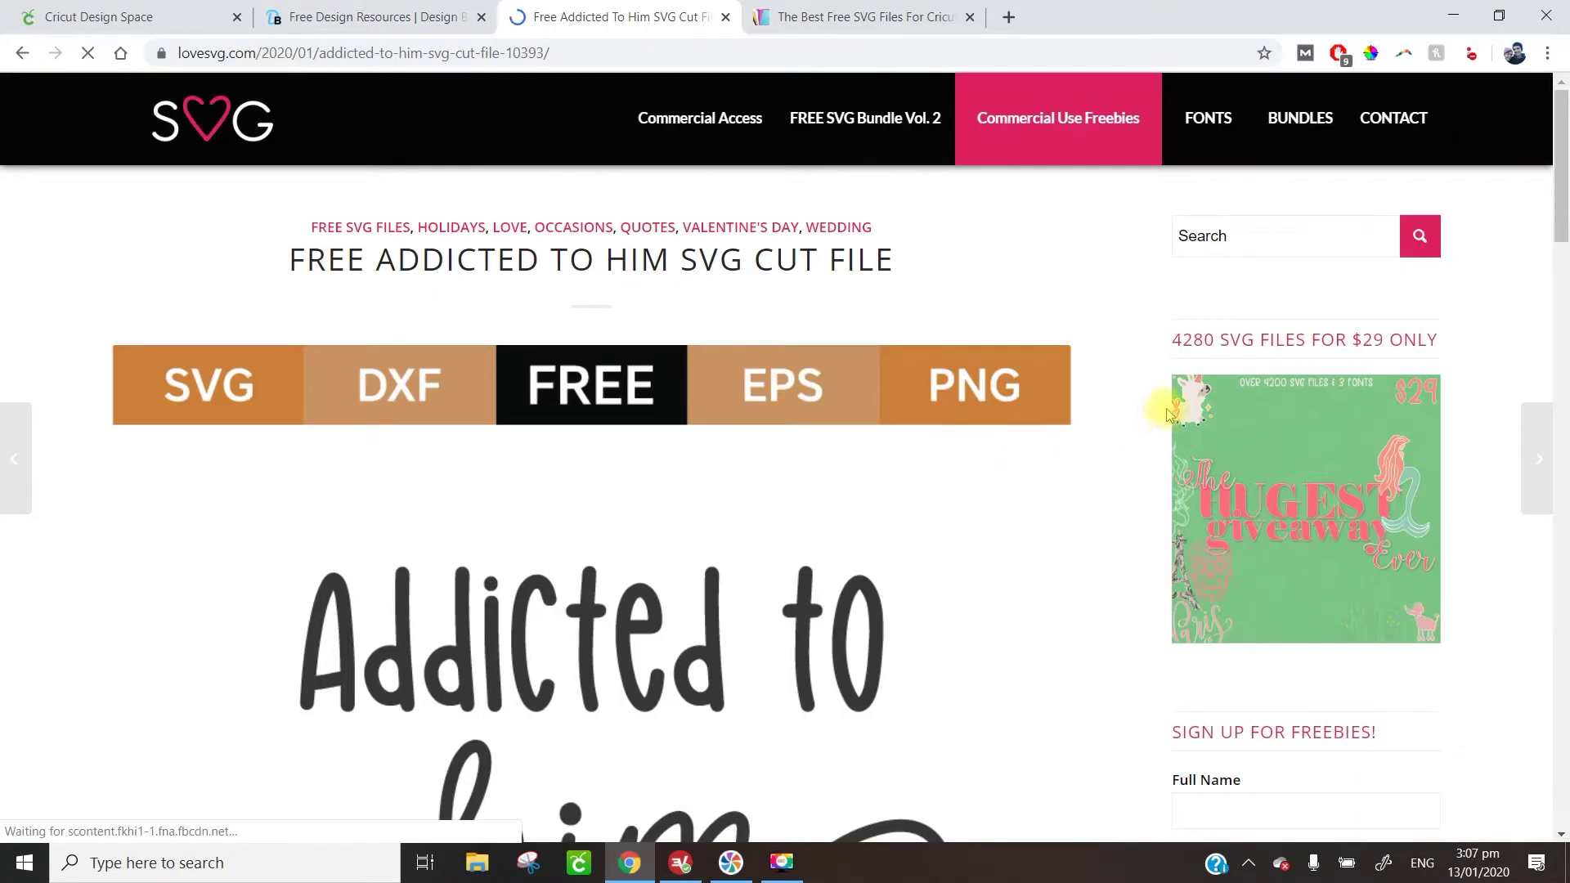
- Download the Addicted to him .zip file from LoveSVG and save it to the Desktop
scroll(827, 370, "down", 15)
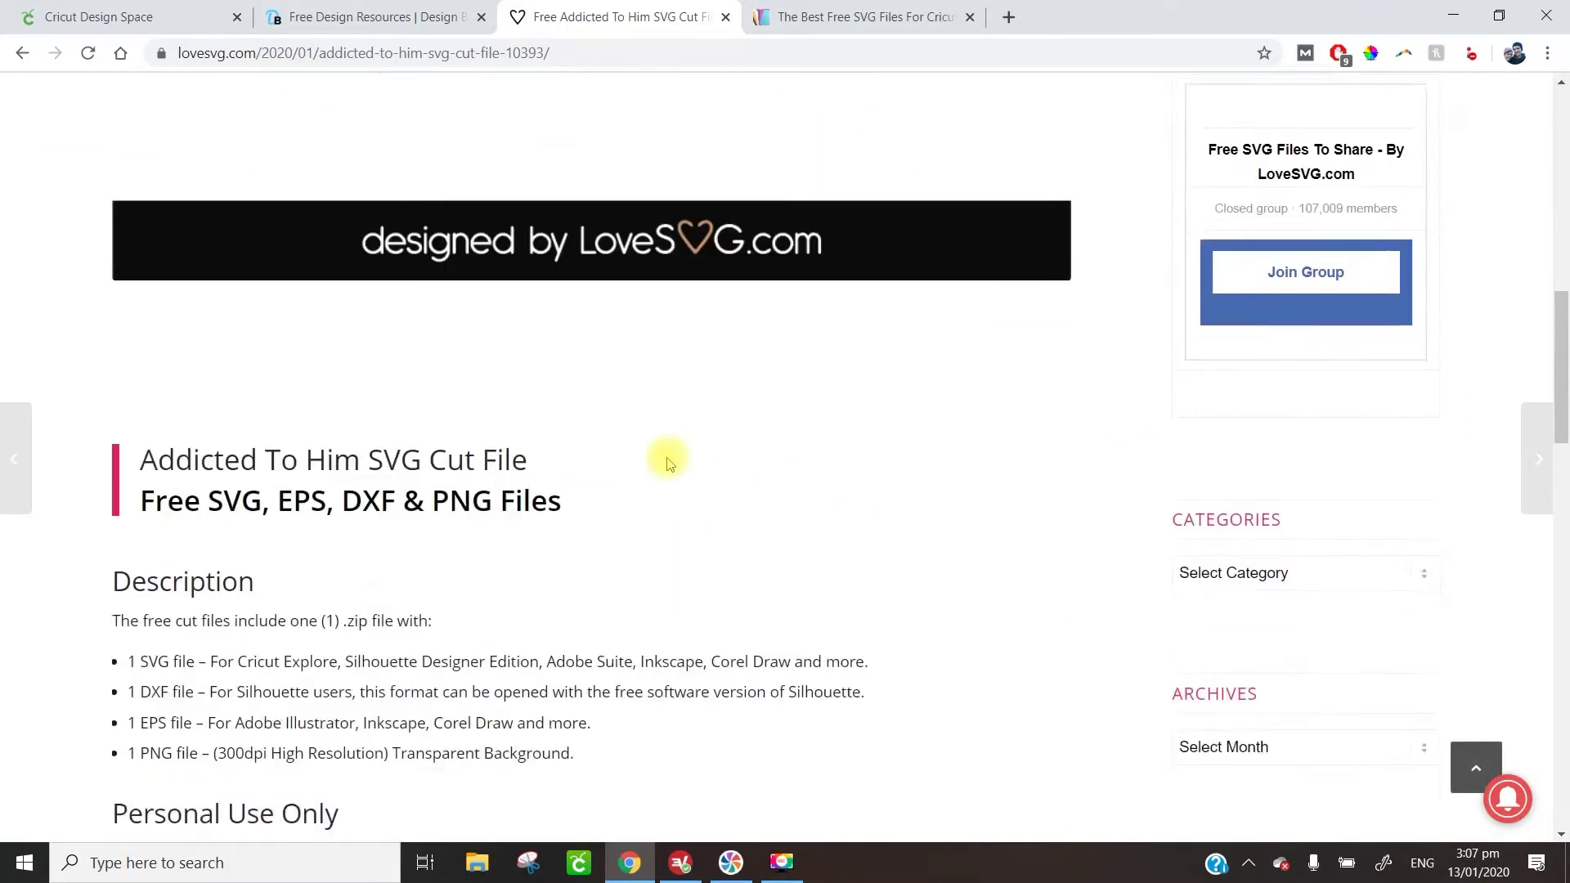
scroll(606, 463, "down", 5)
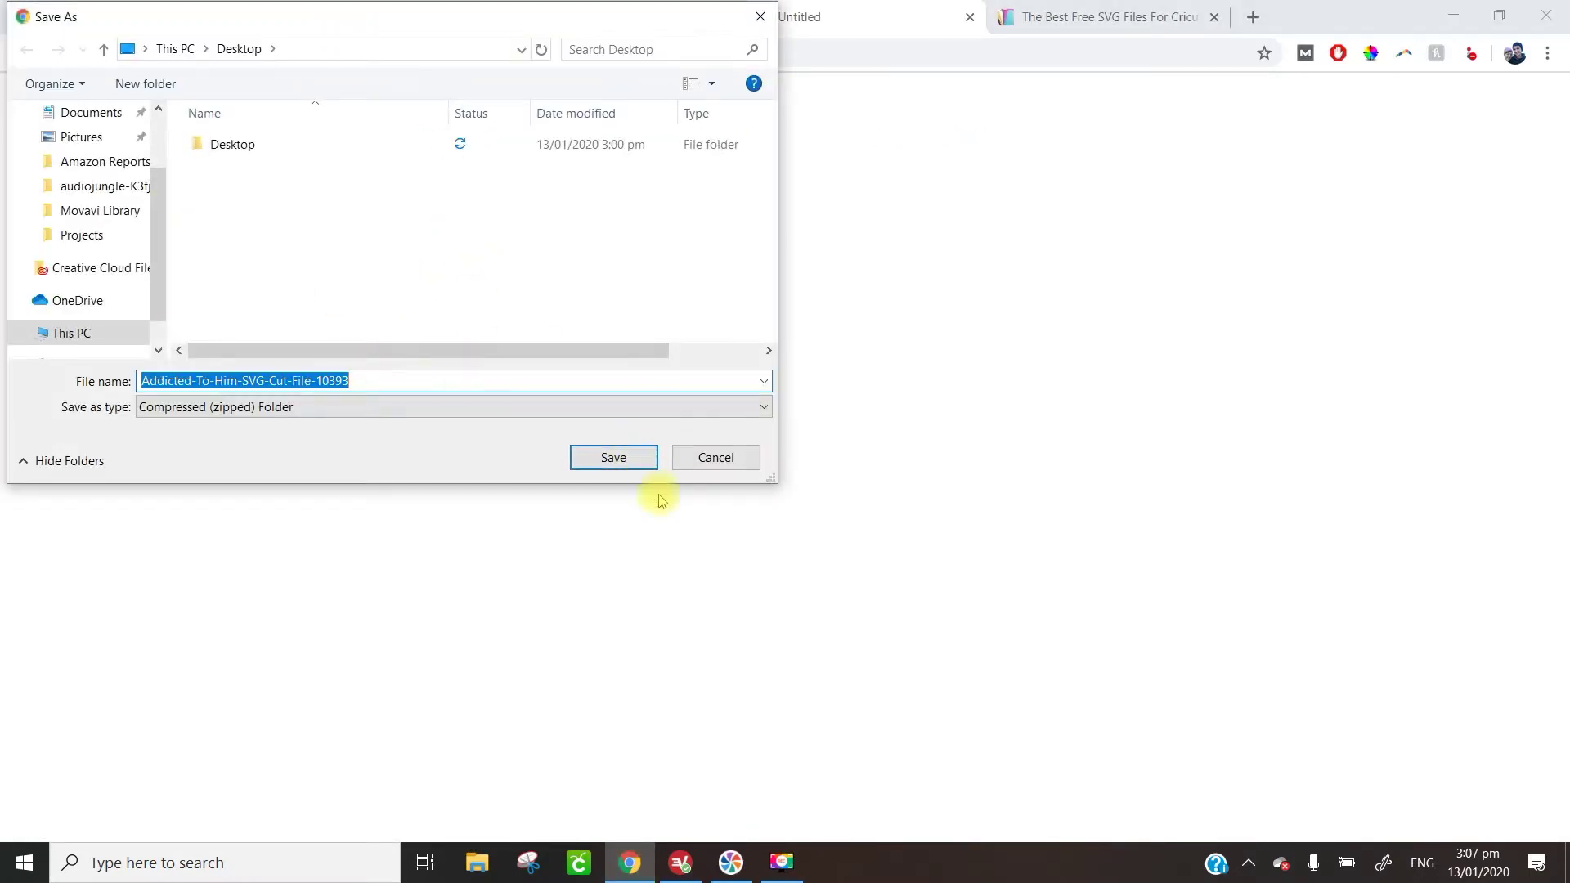
left_click(611, 457)
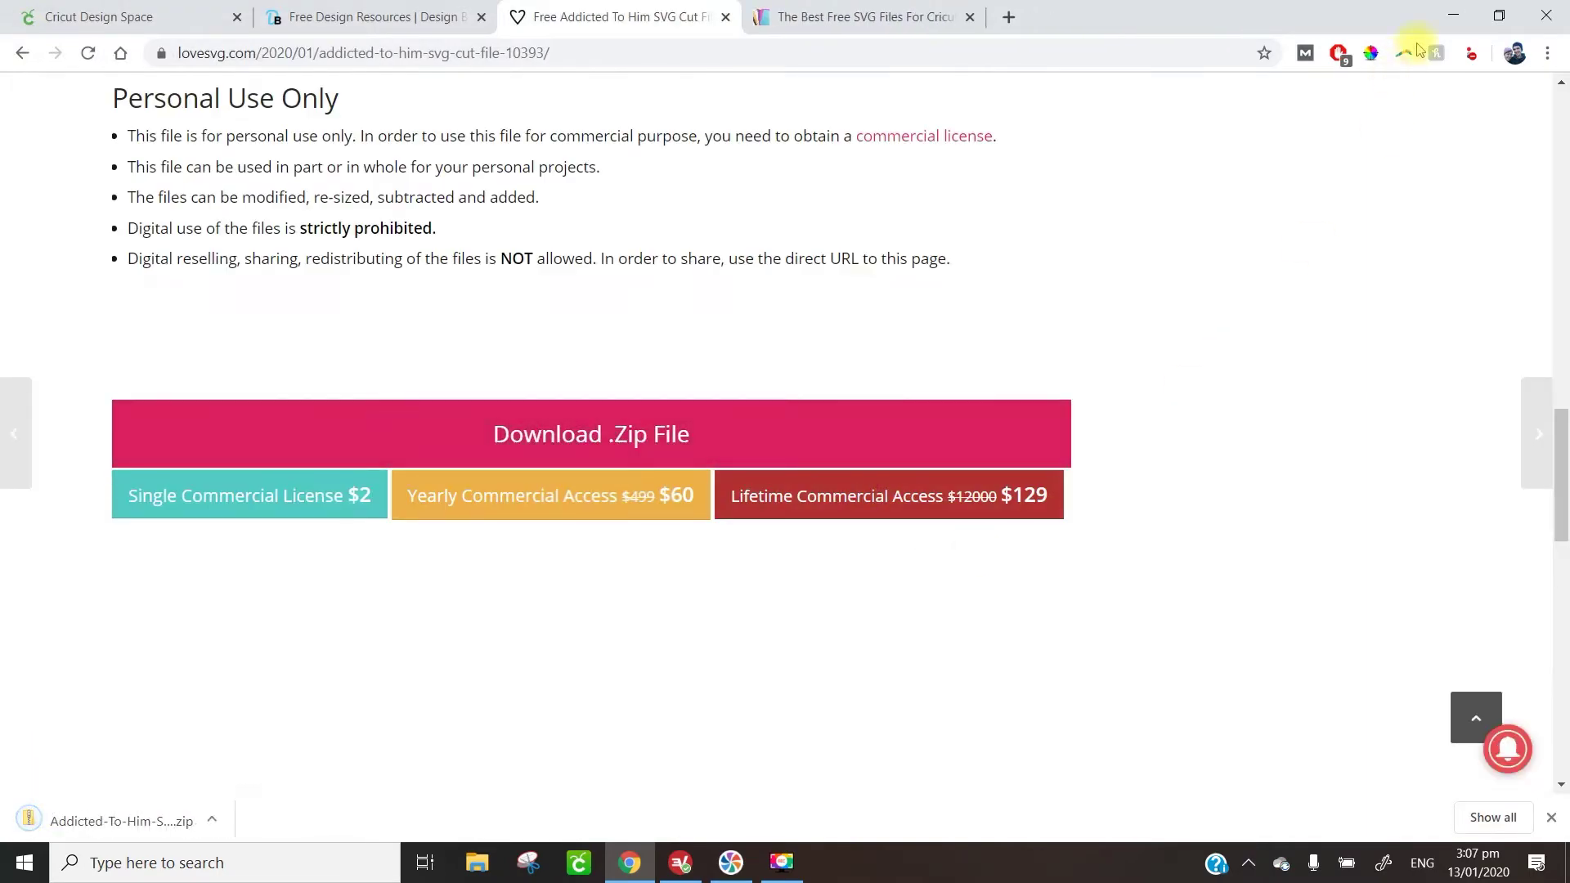
- Extract the downloaded Addicted to him zip into a folder on the Desktop
left_click(1450, 17)
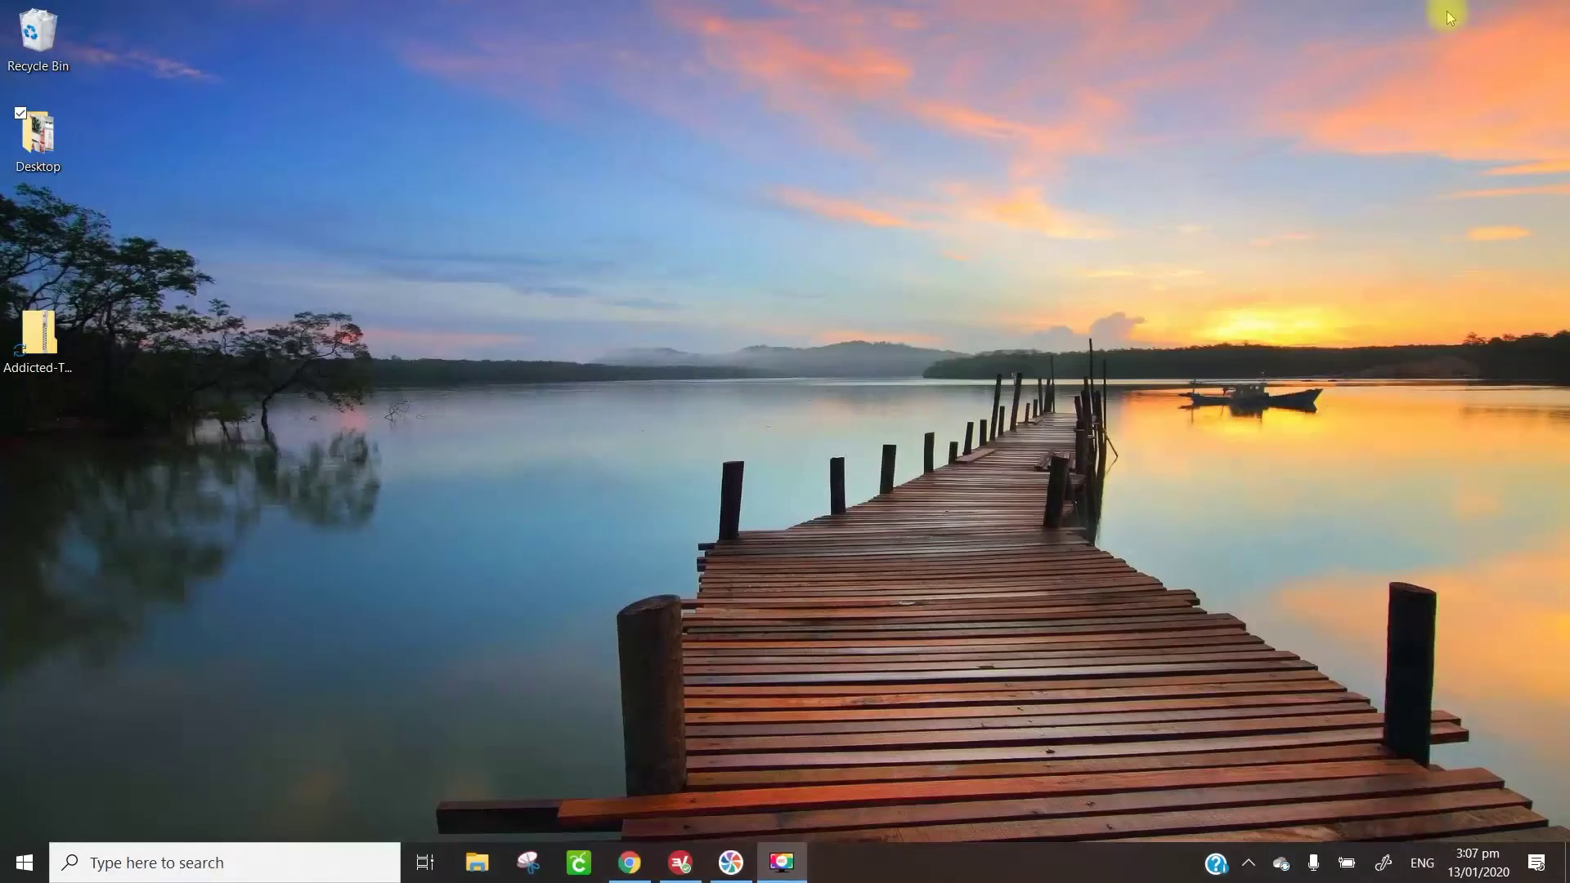
right_click(38, 339)
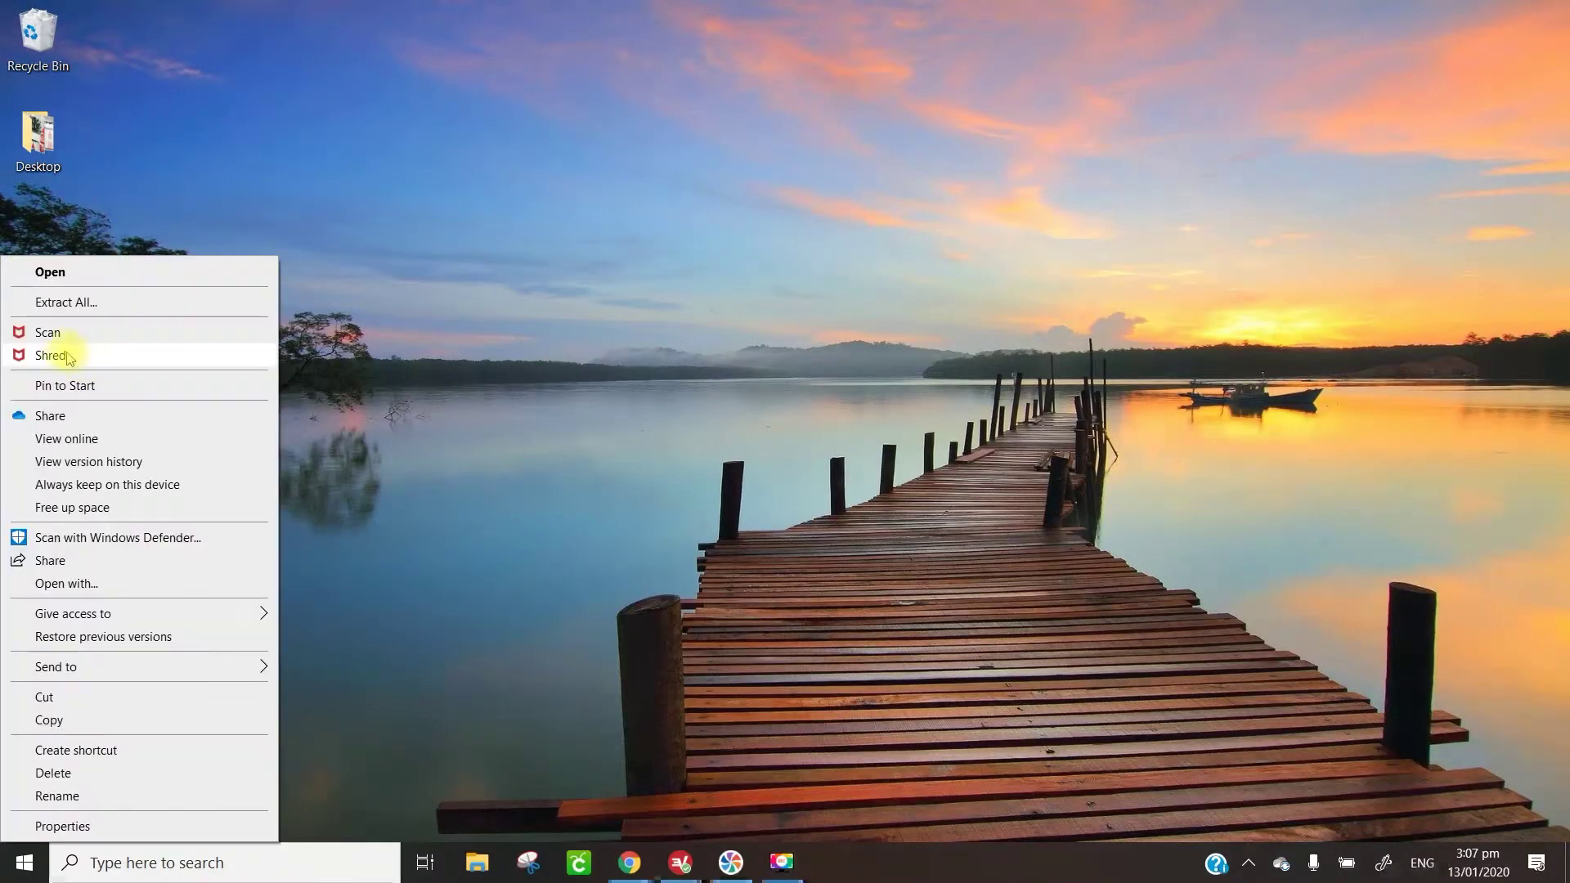
left_click(66, 302)
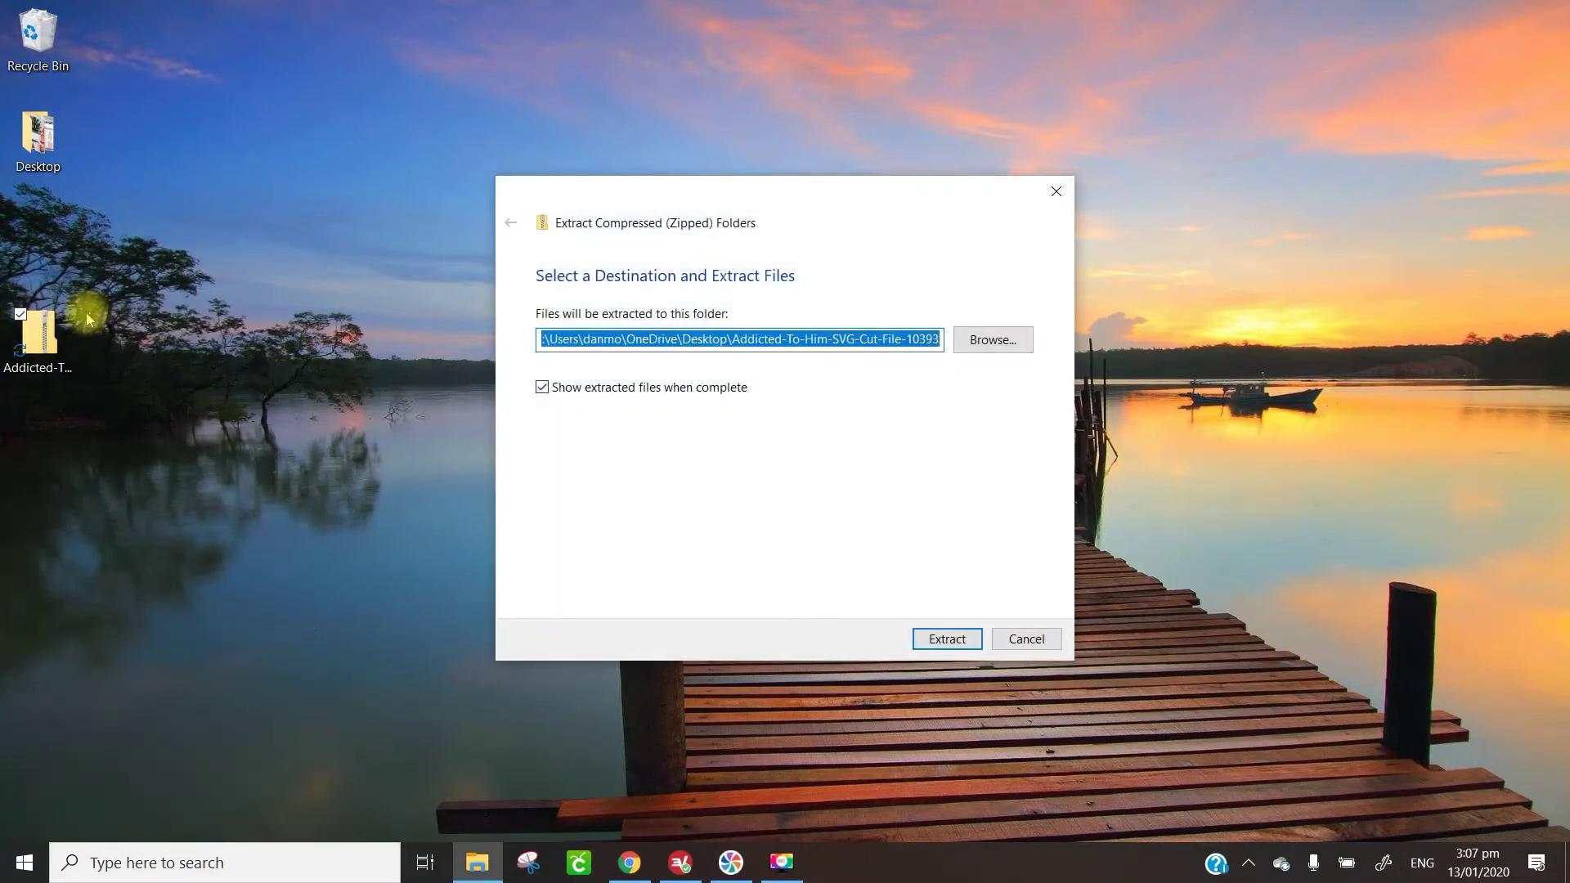
left_click(947, 639)
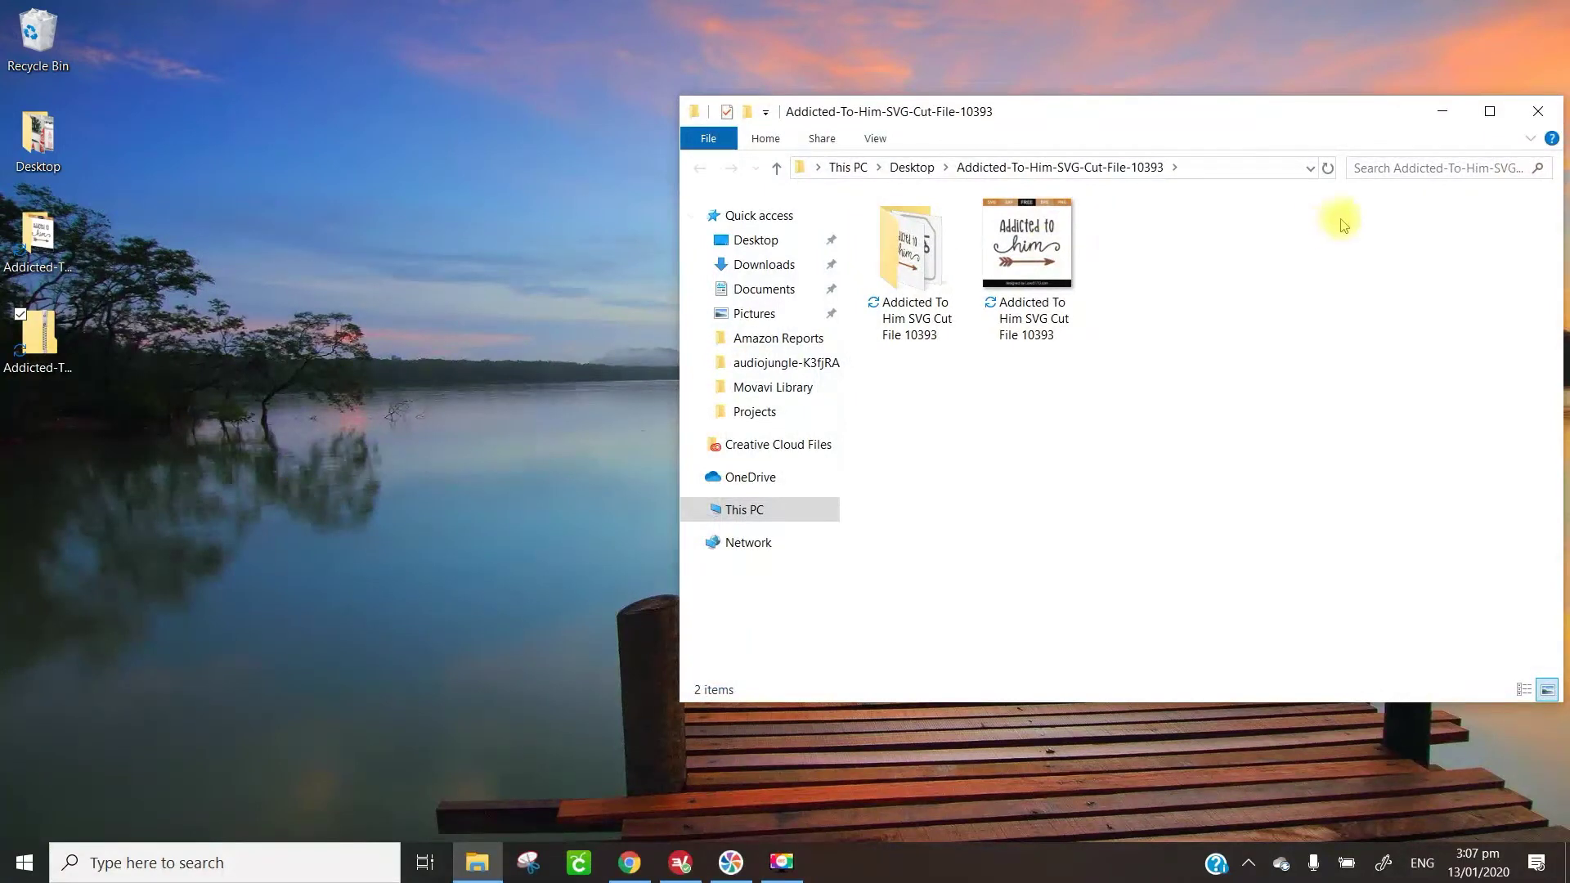
left_click_drag(1330, 115, 966, 92)
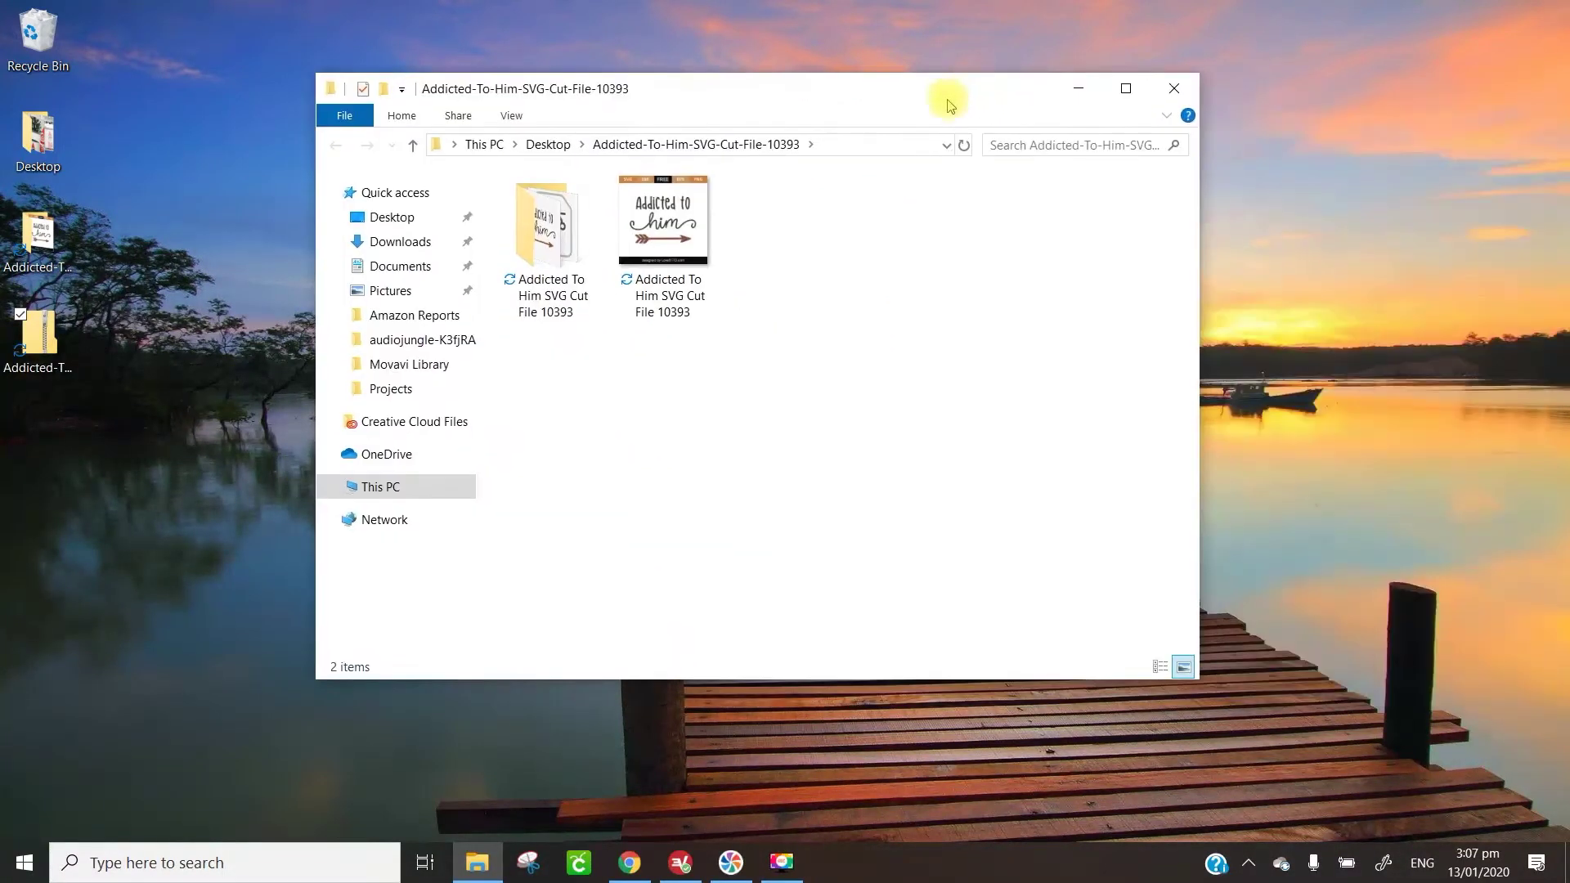
- Look through the inner Addicted To Him folder's DXF, EPS, PNG and SVG files
double_click(539, 263)
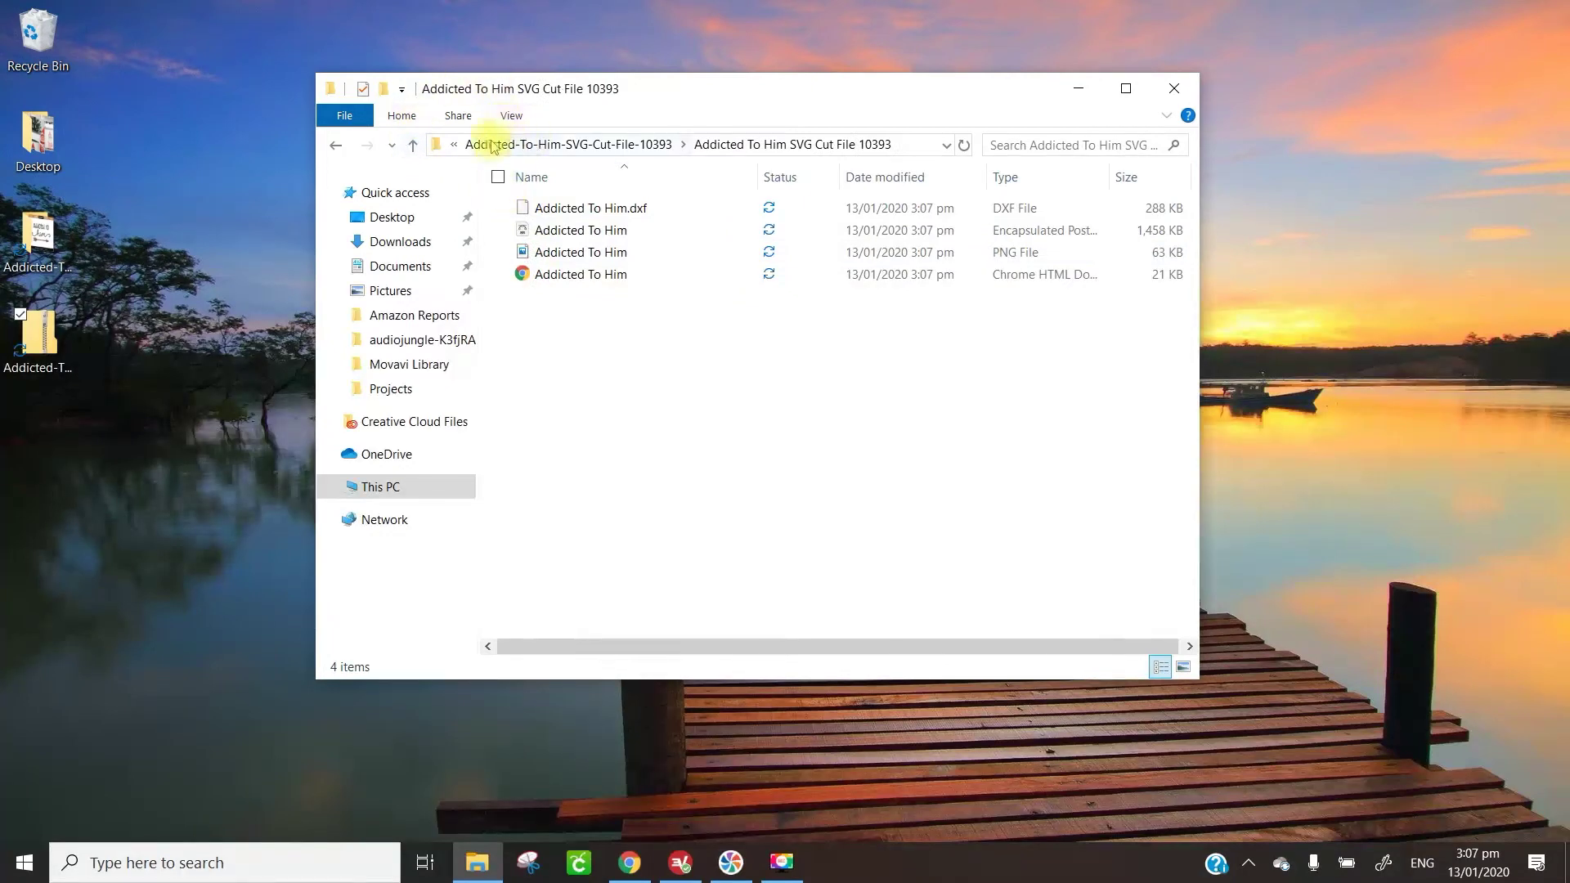
left_click(518, 145)
left_click(646, 262)
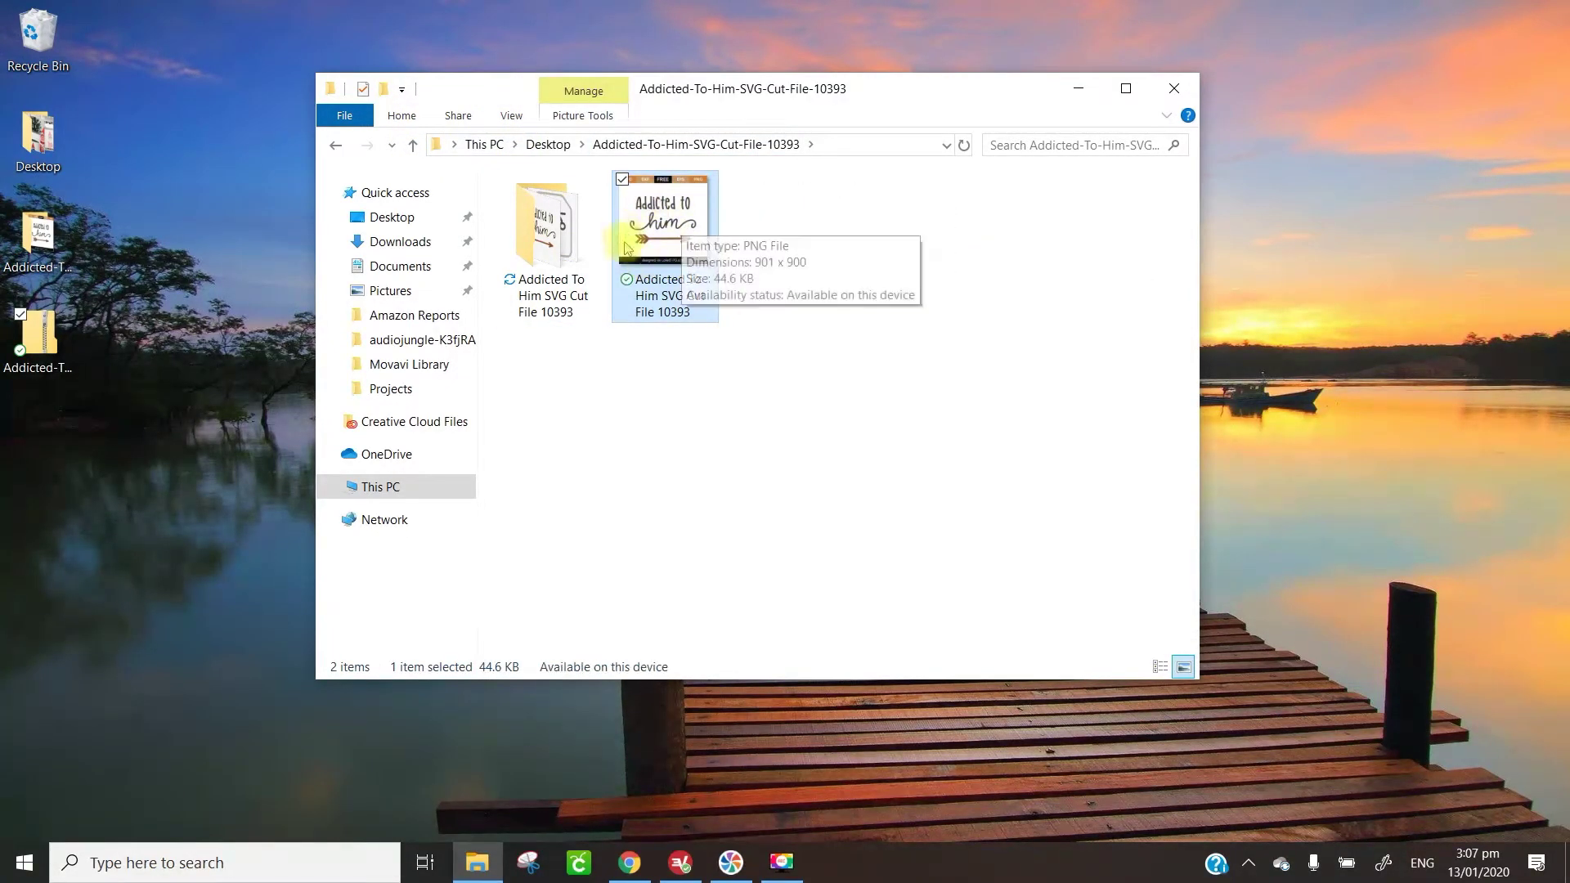
left_click(563, 221)
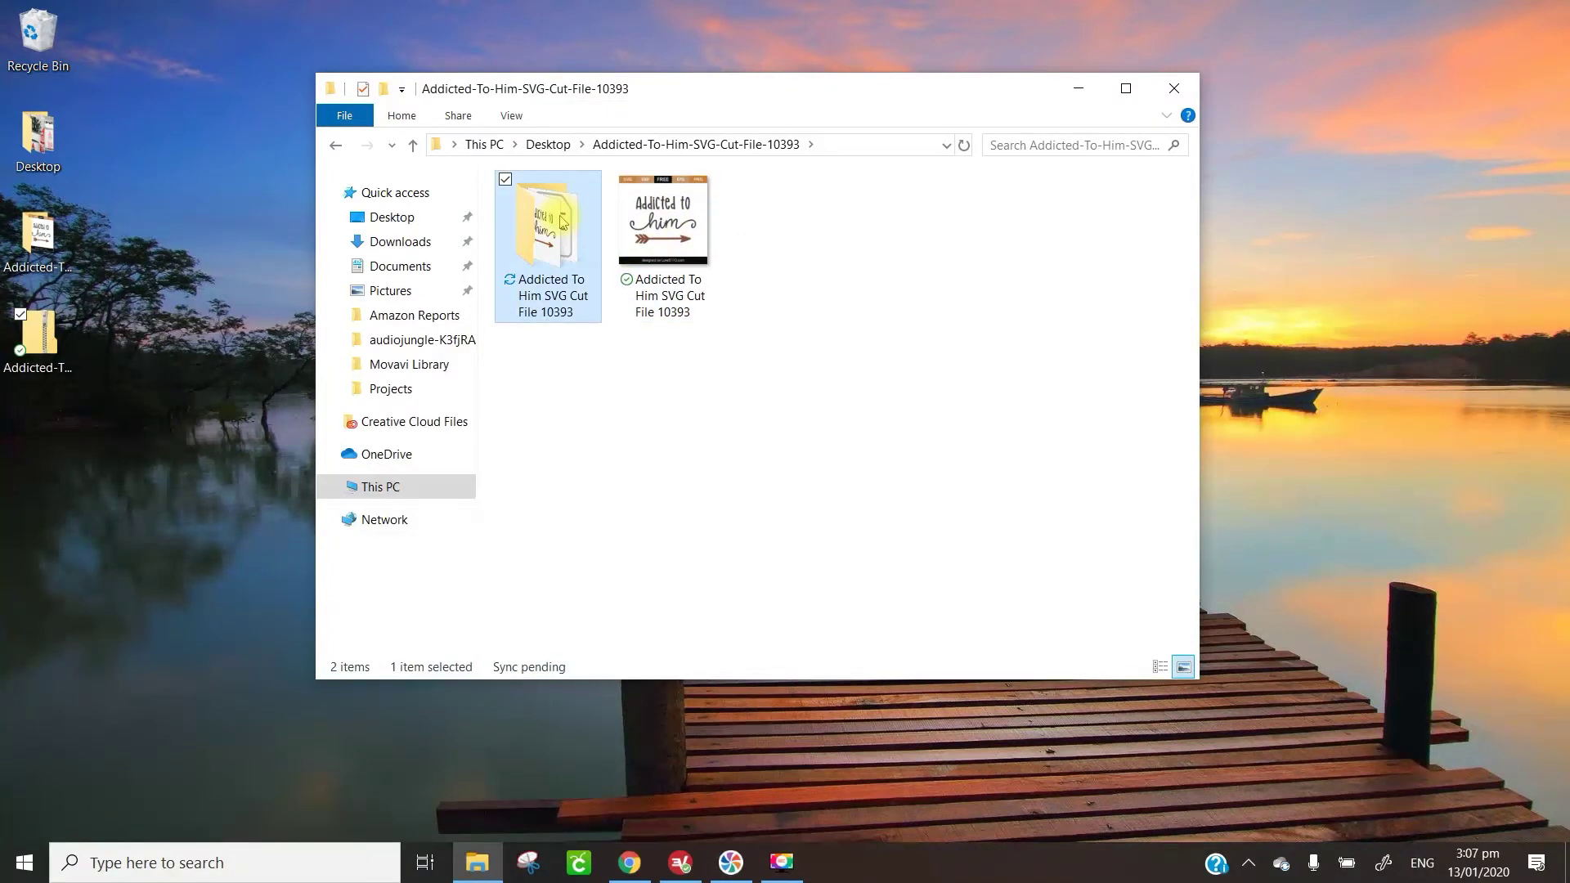
double_click(562, 221)
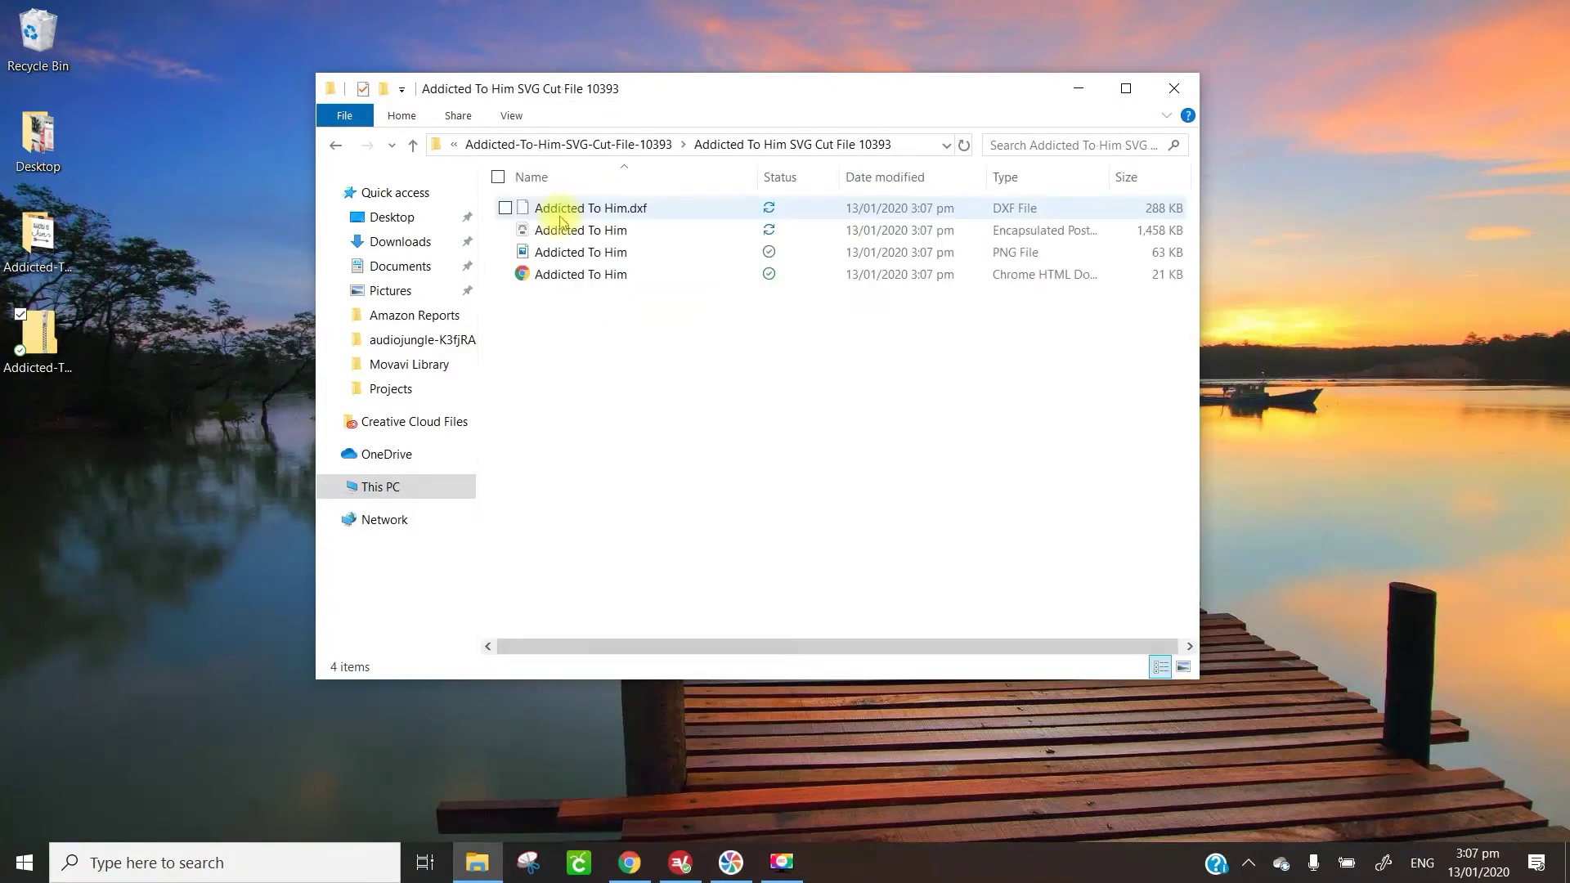
left_click(573, 278)
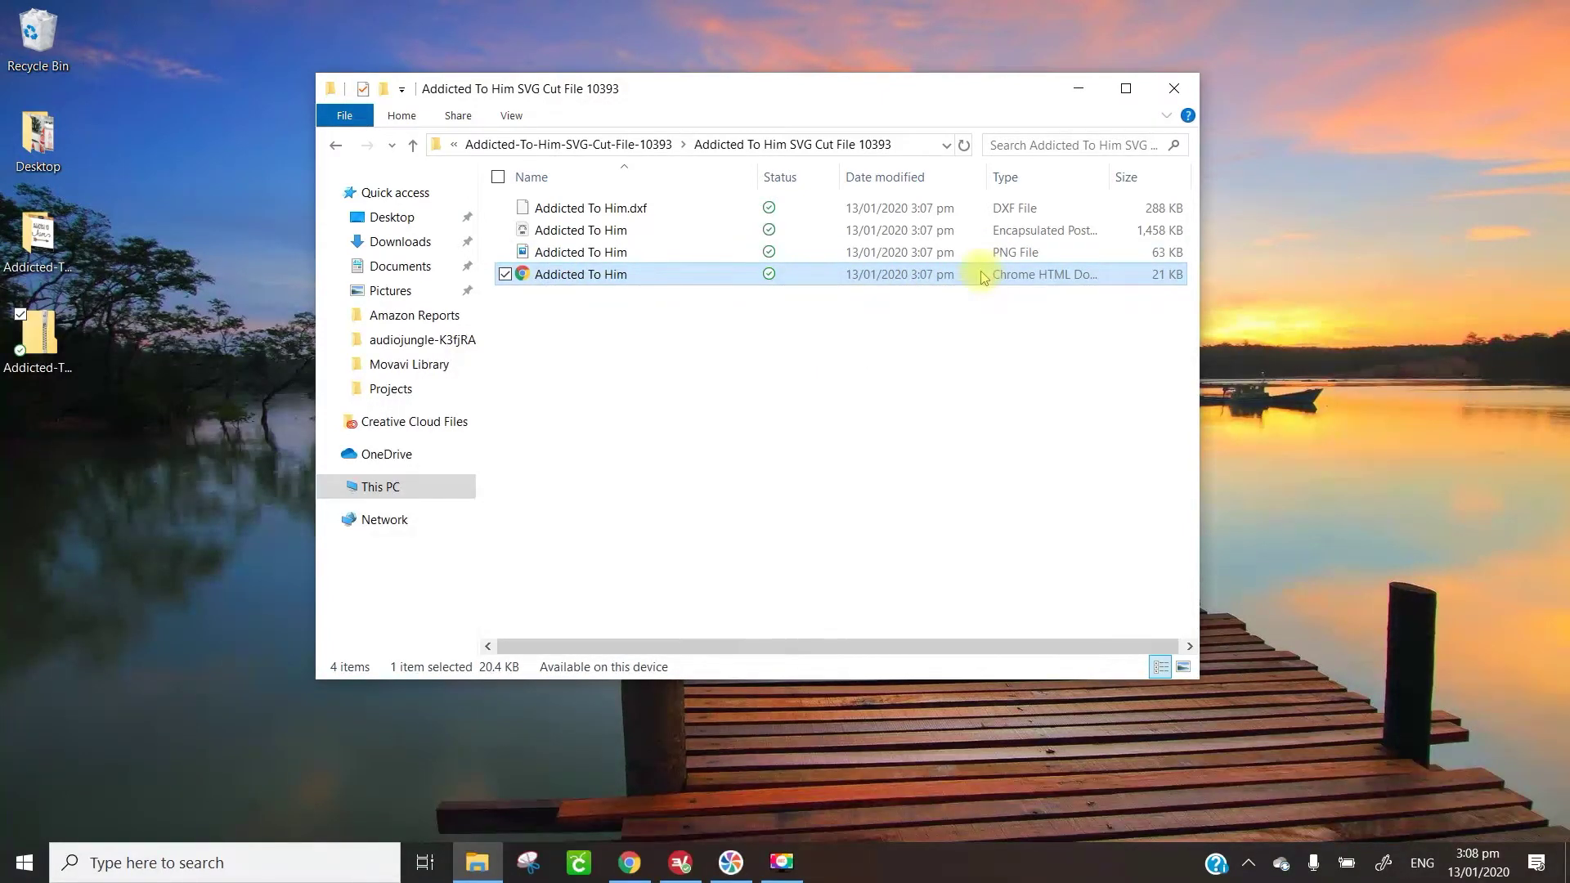
left_click(615, 282)
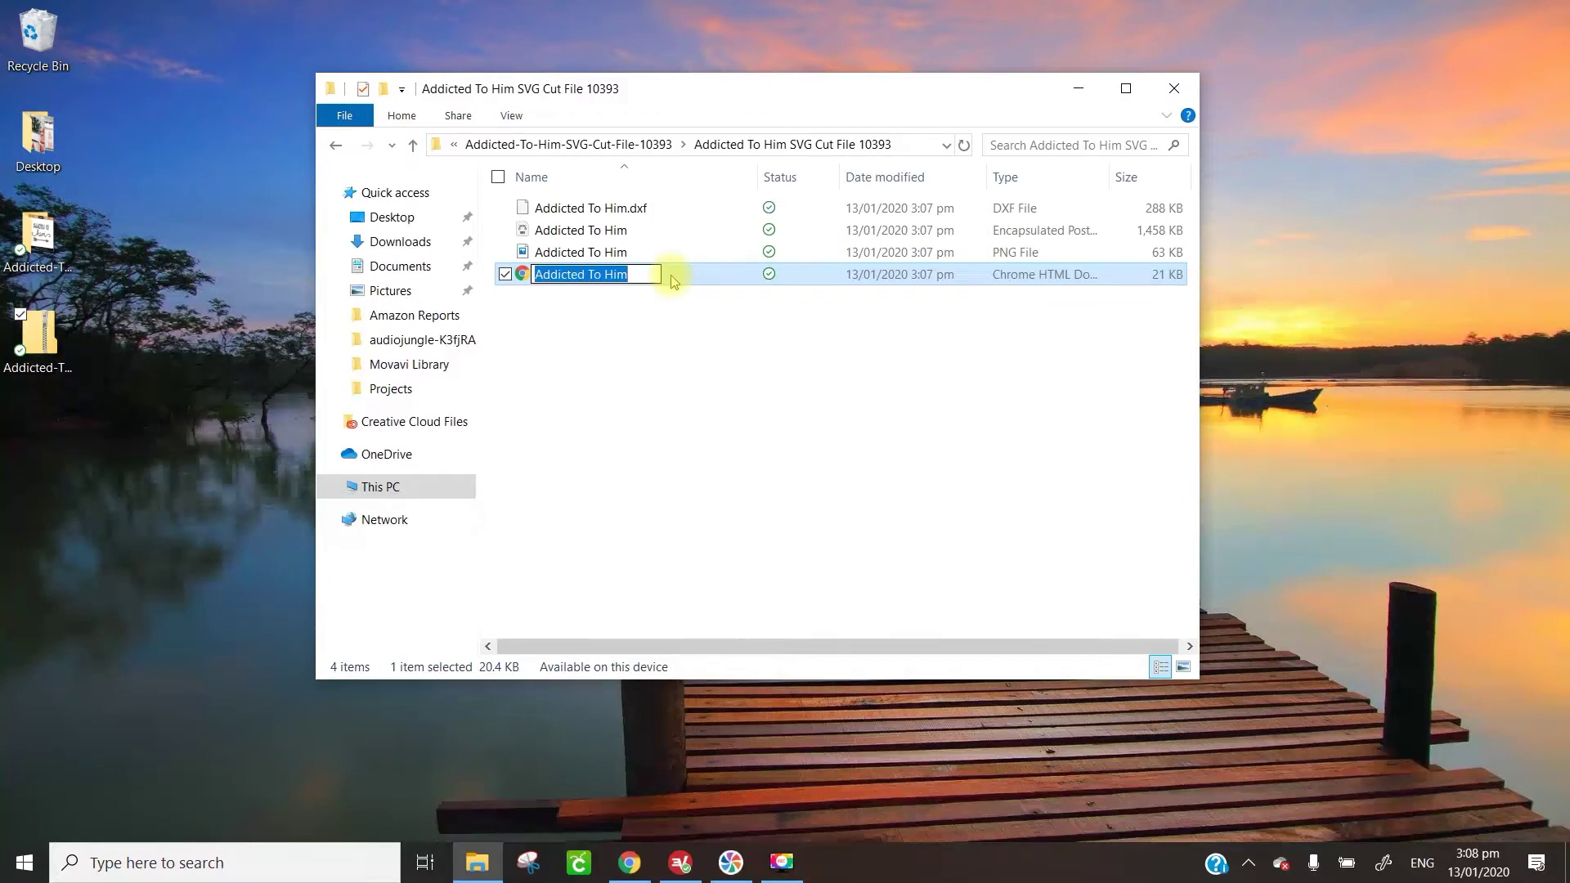
left_click(726, 276)
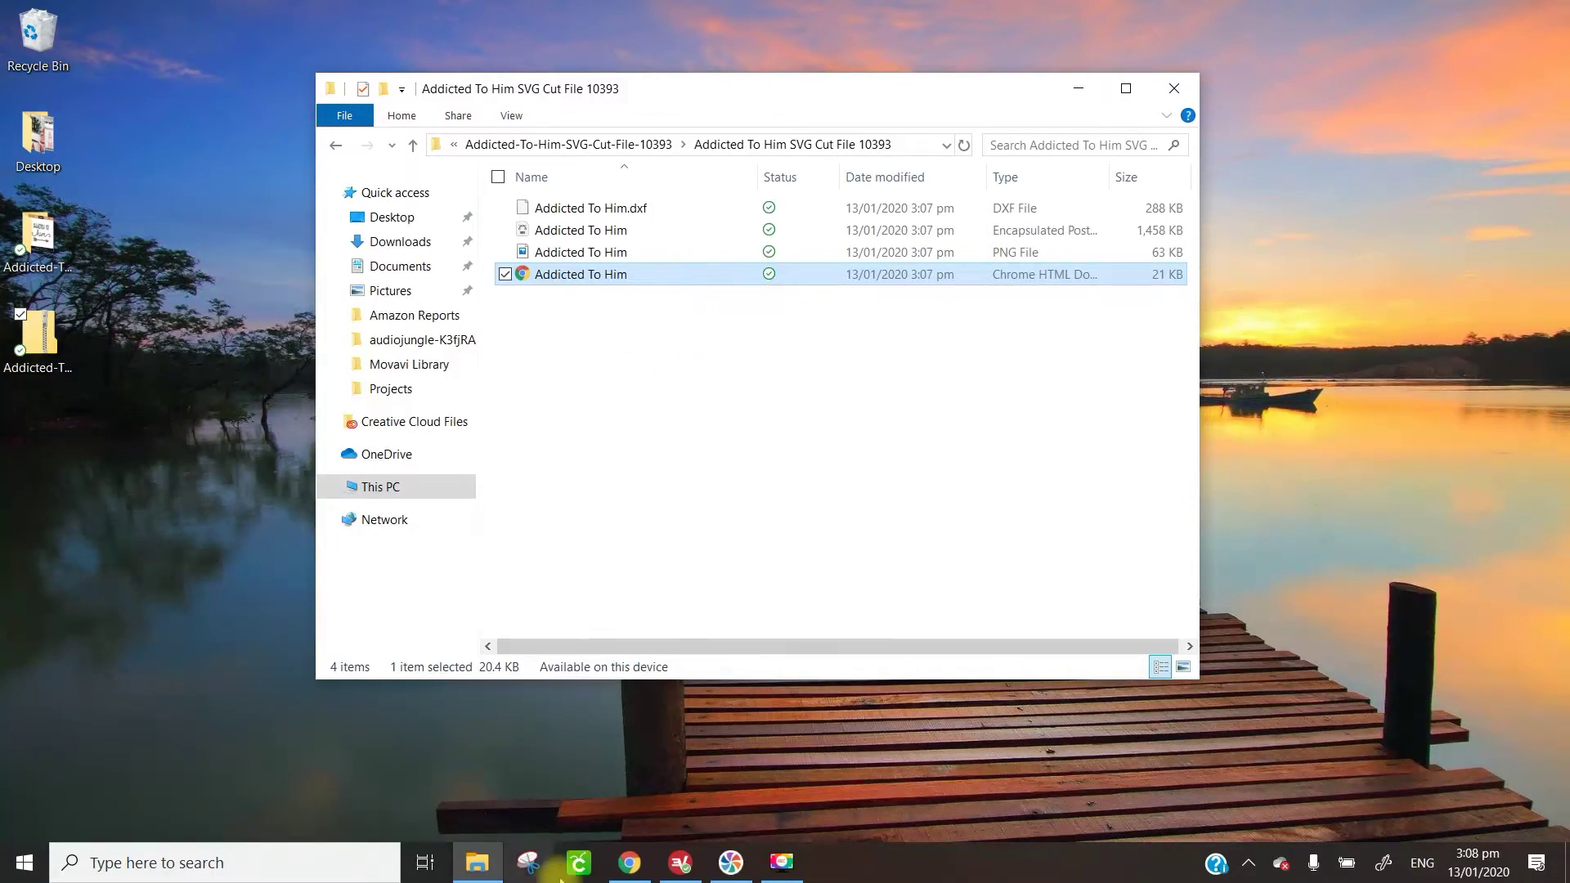
left_click(1093, 96)
- Upload the Addicted To Him SVG from its extracted Desktop folder into Design Space
left_click(577, 863)
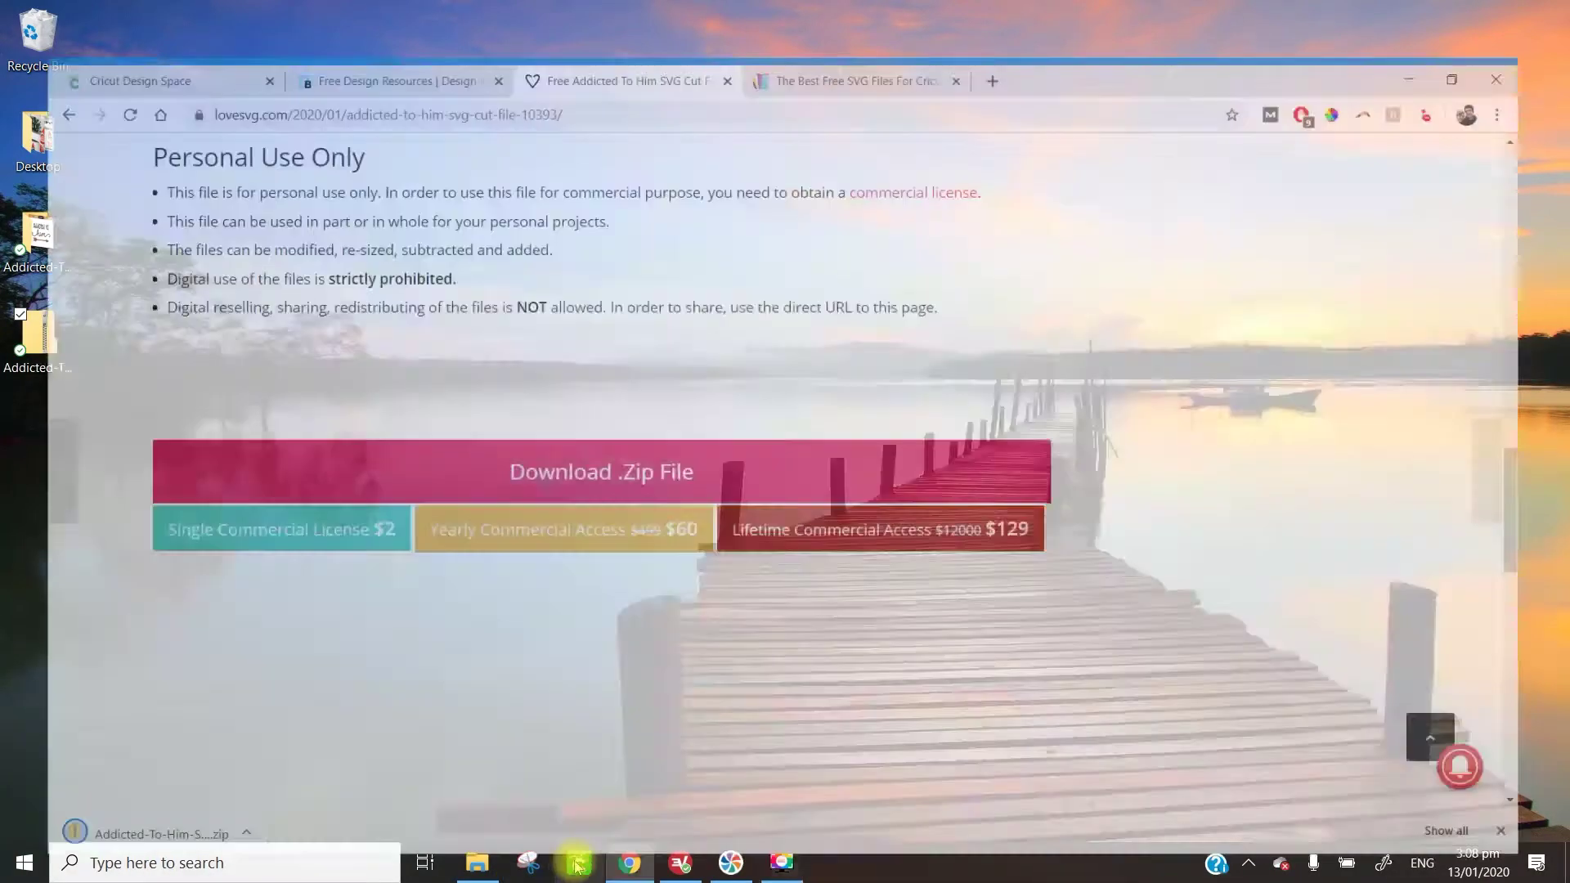
left_click(164, 15)
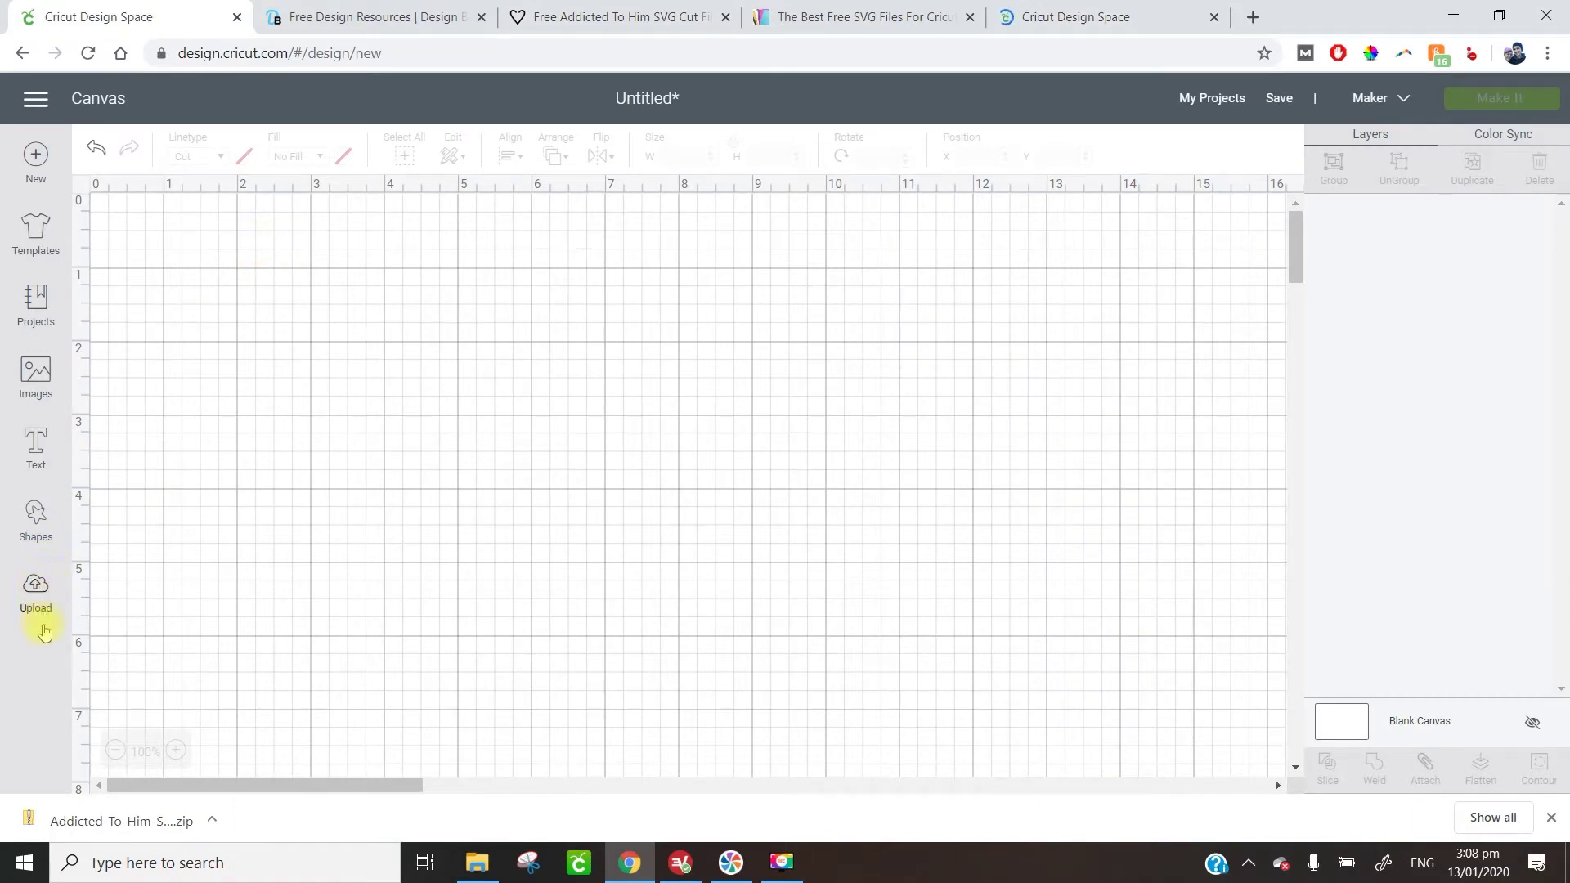
left_click(37, 589)
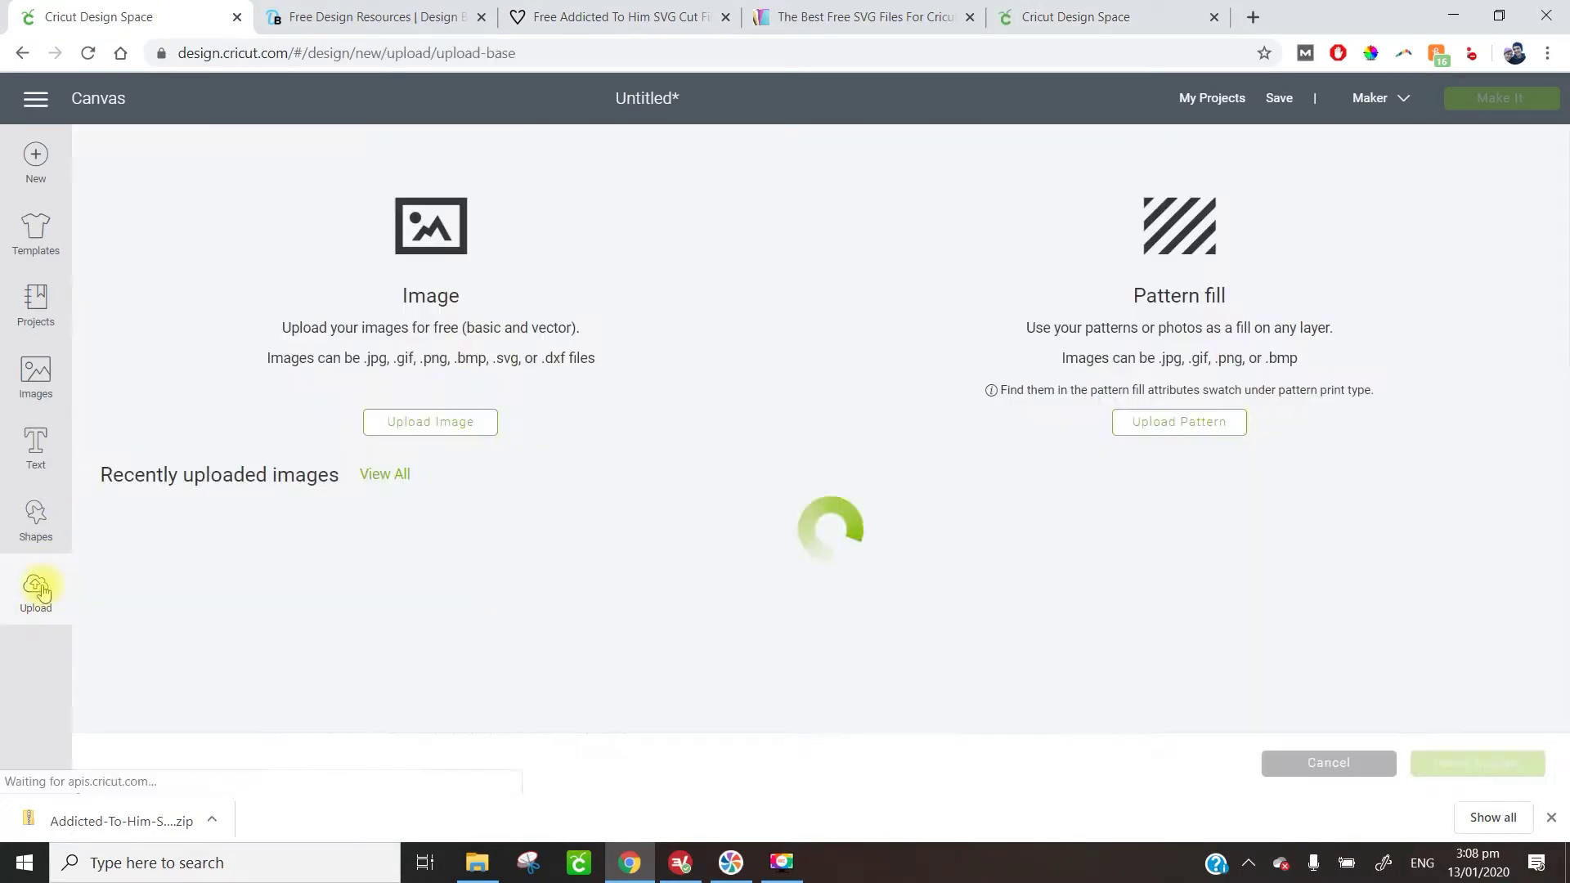
left_click(423, 425)
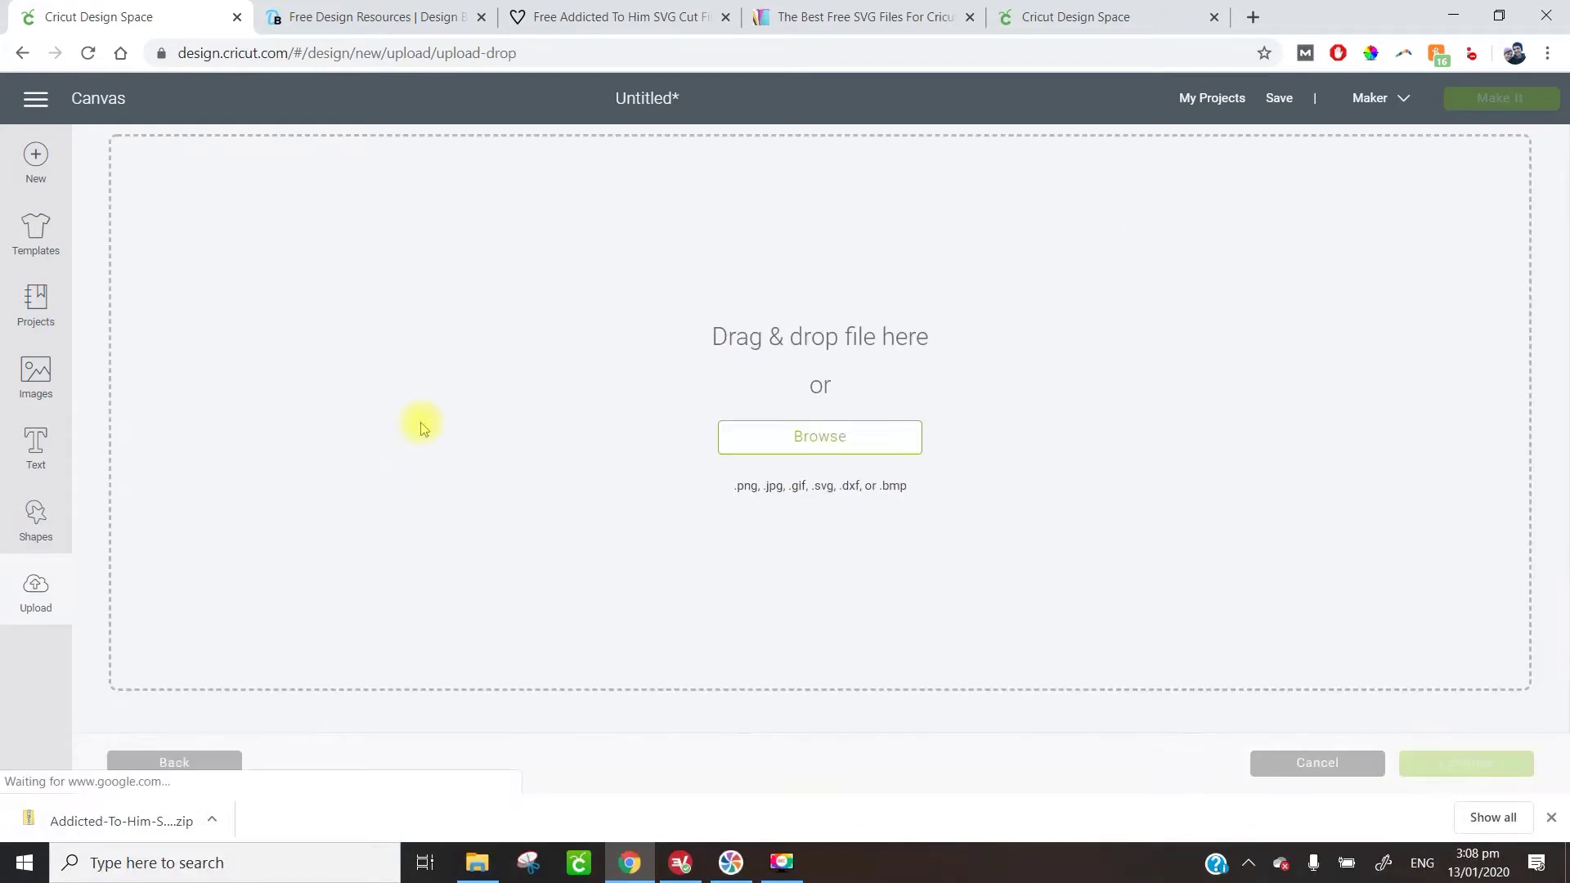
left_click(821, 441)
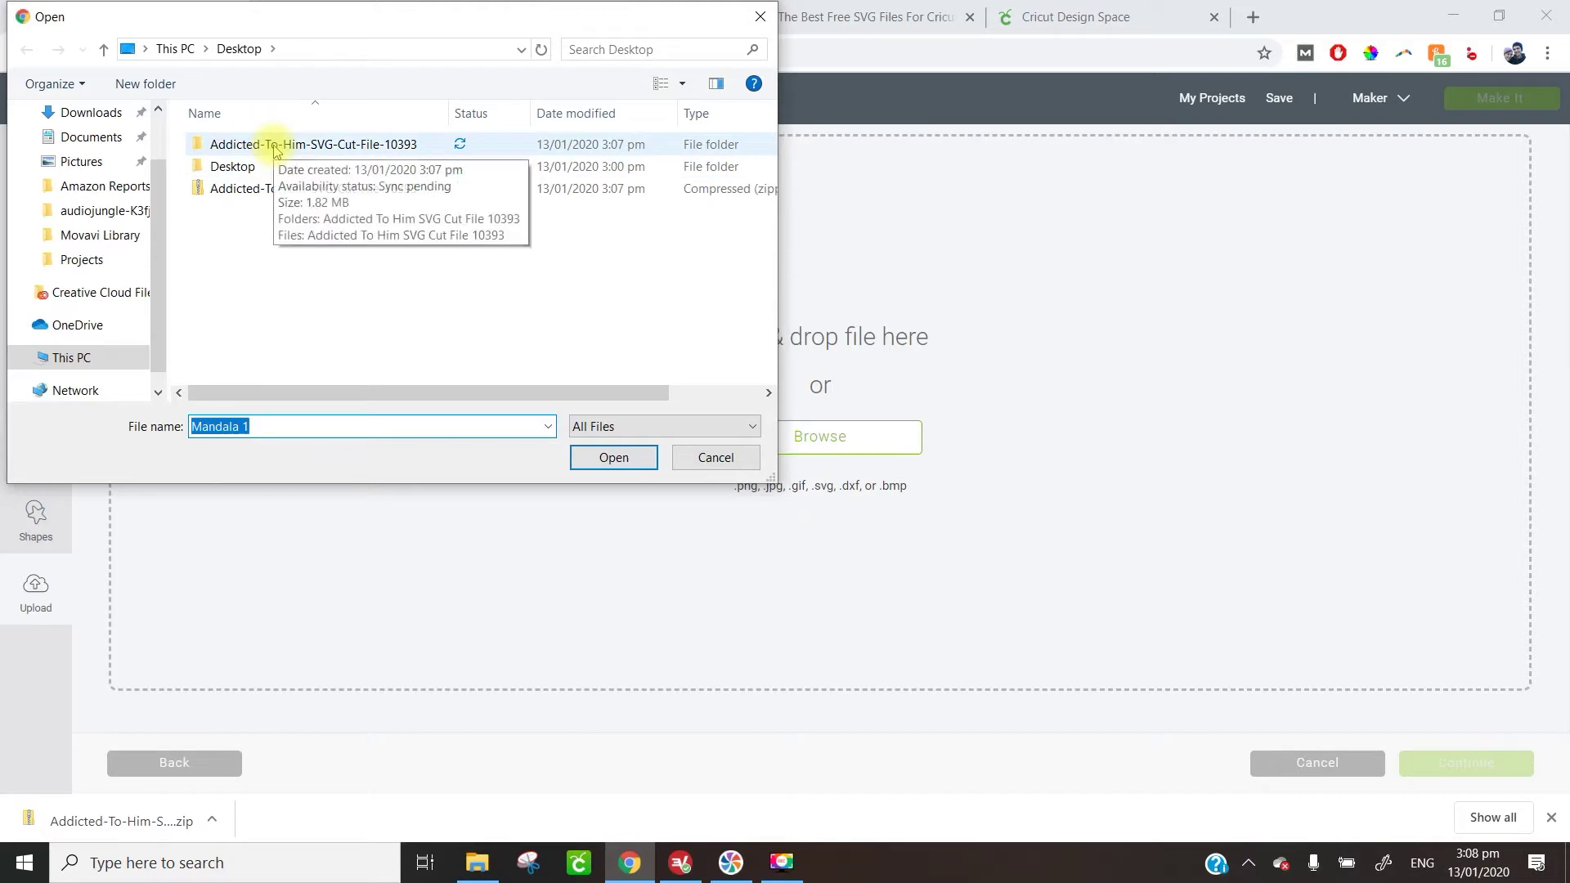
double_click(274, 145)
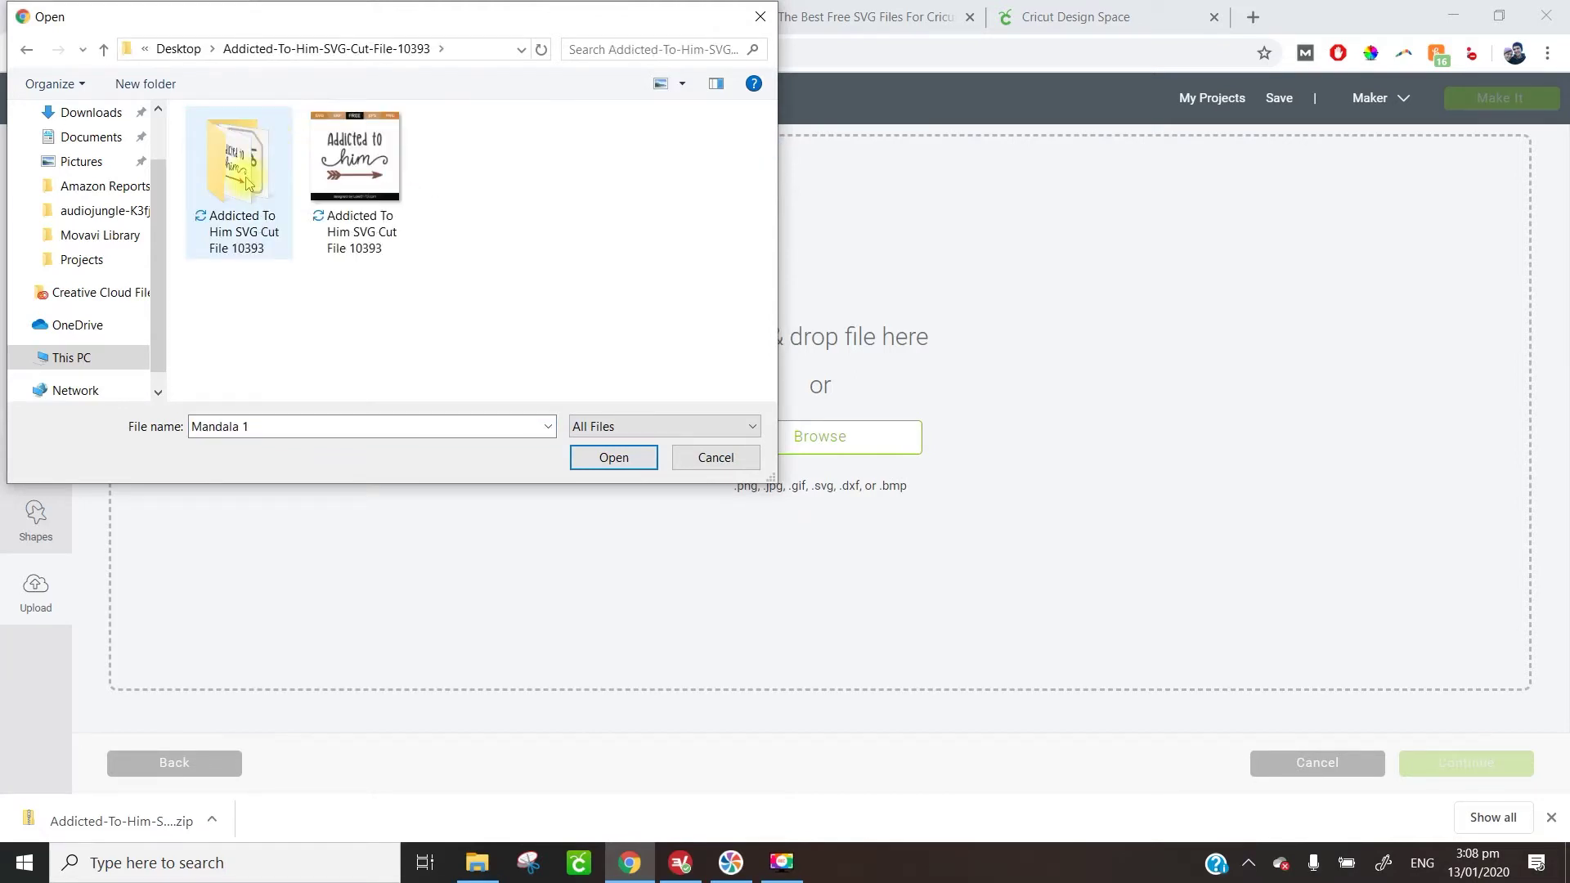
double_click(248, 183)
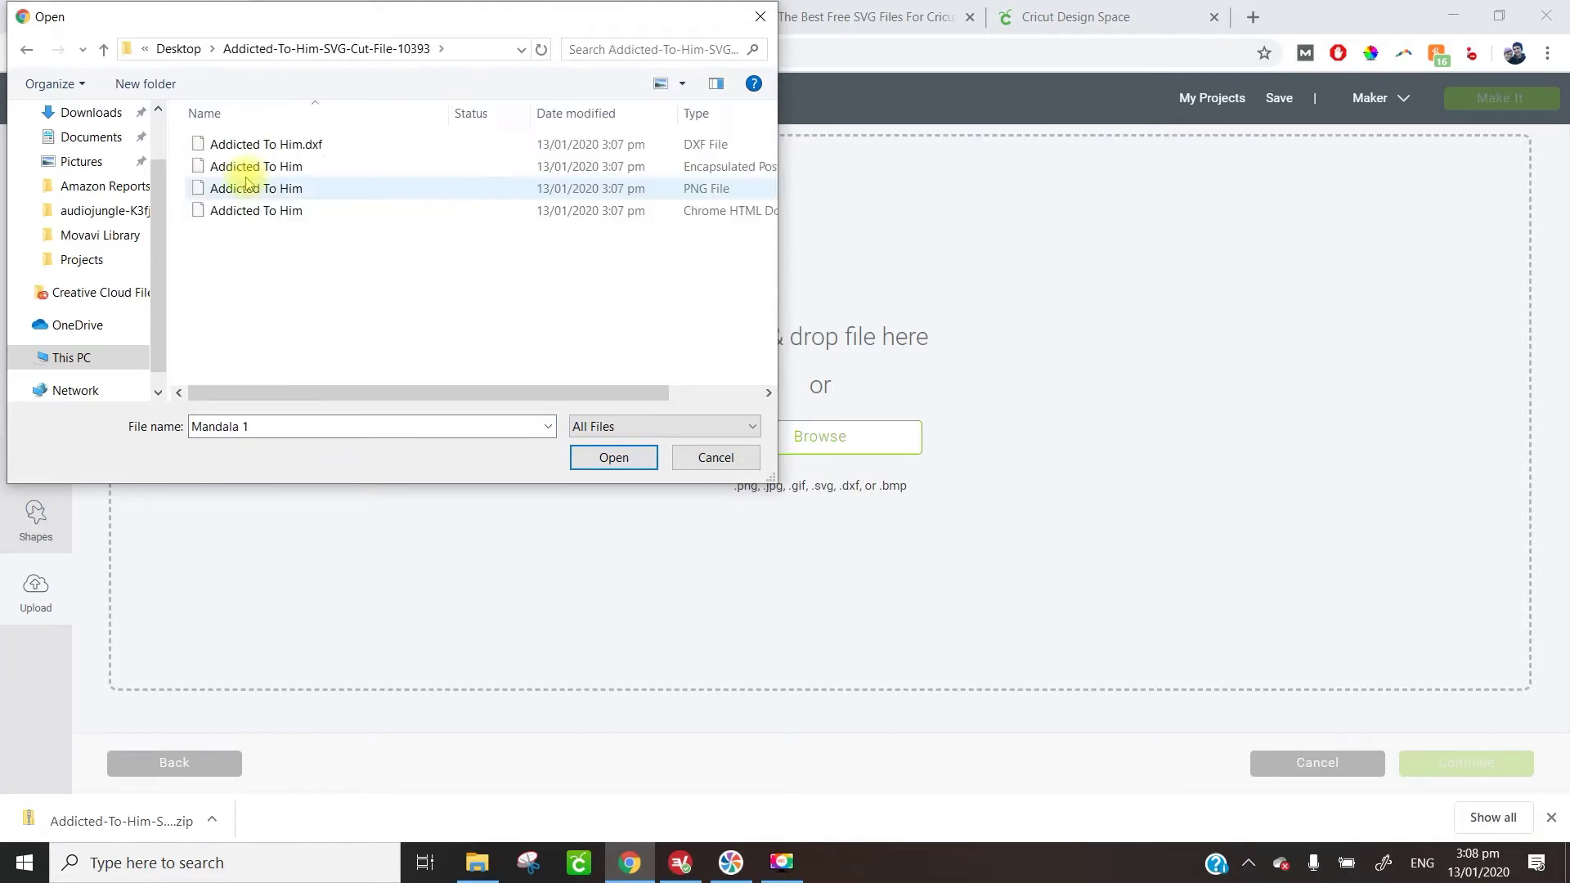
left_click(291, 214)
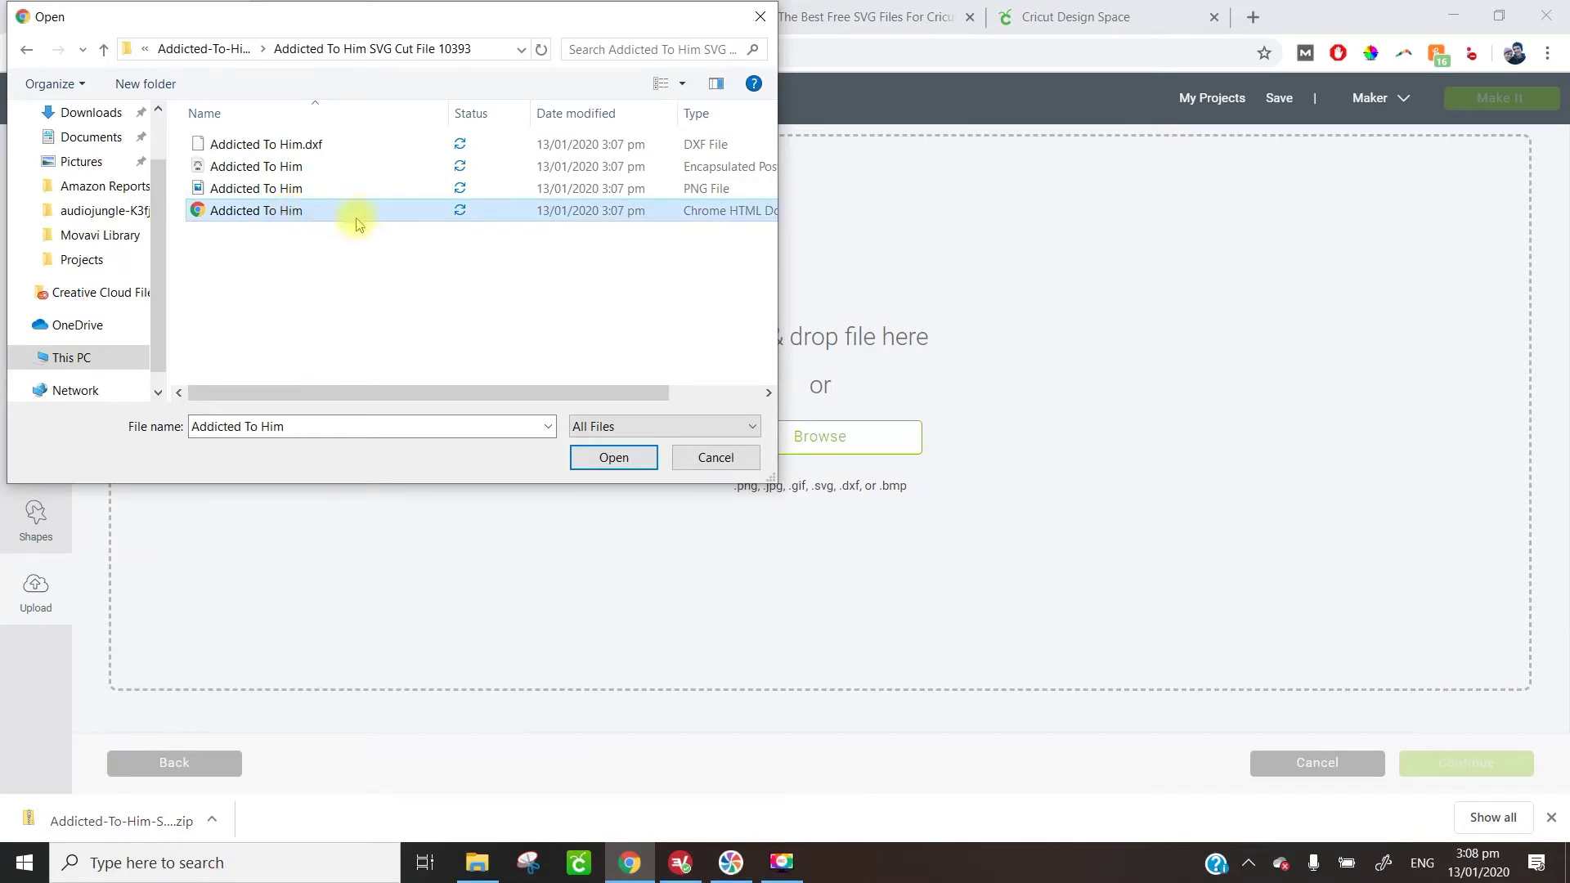
left_click(611, 458)
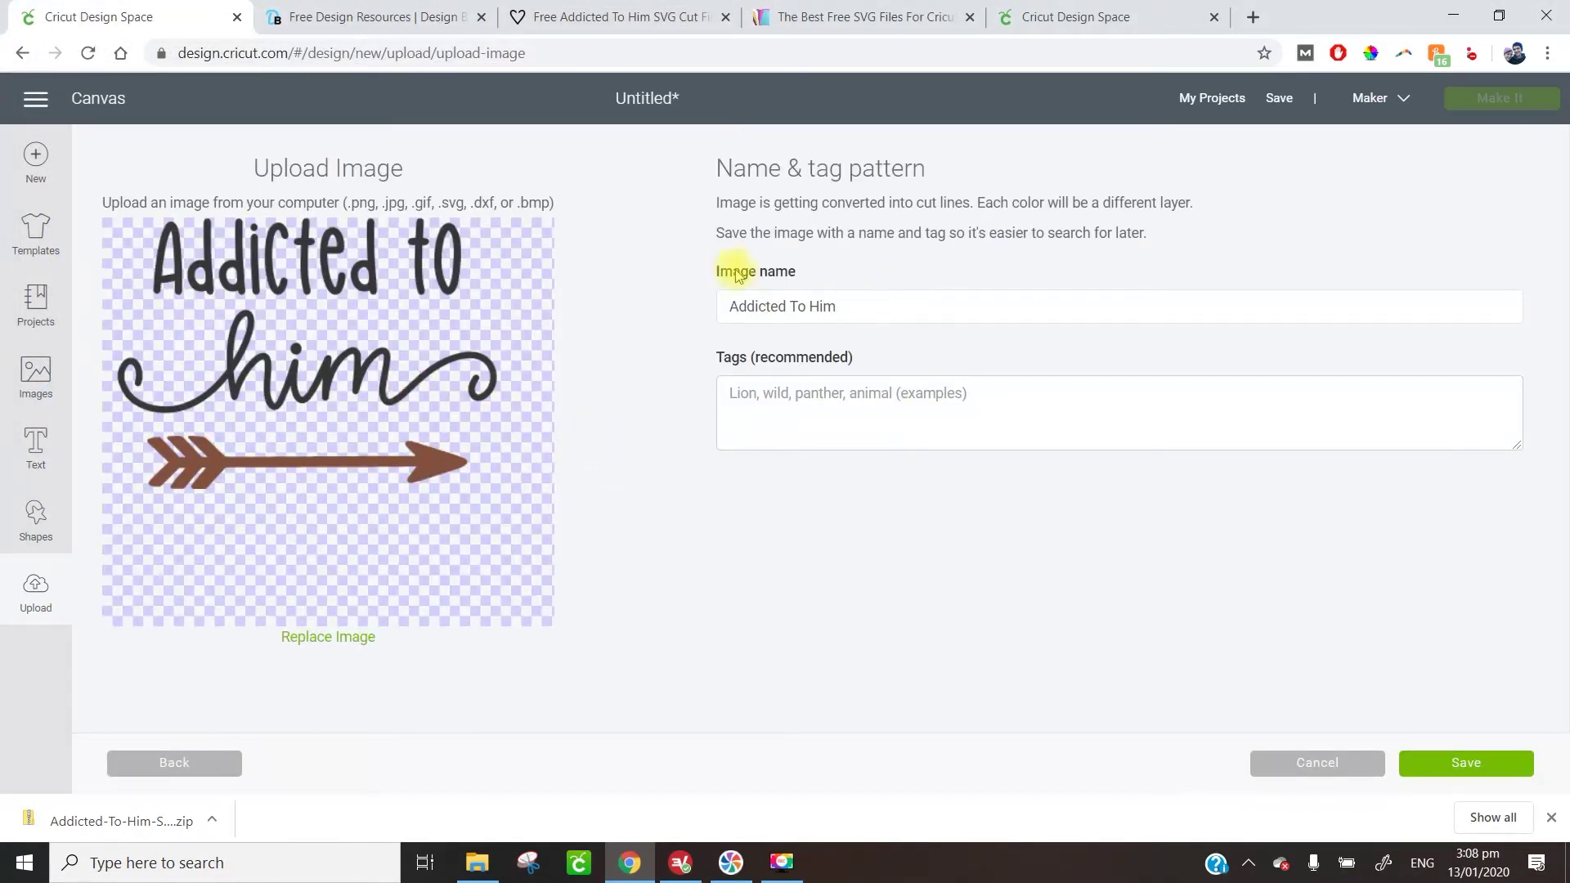
- Save the upload under its default Addicted To Him name and select it in Recently uploaded images
left_click(820, 307)
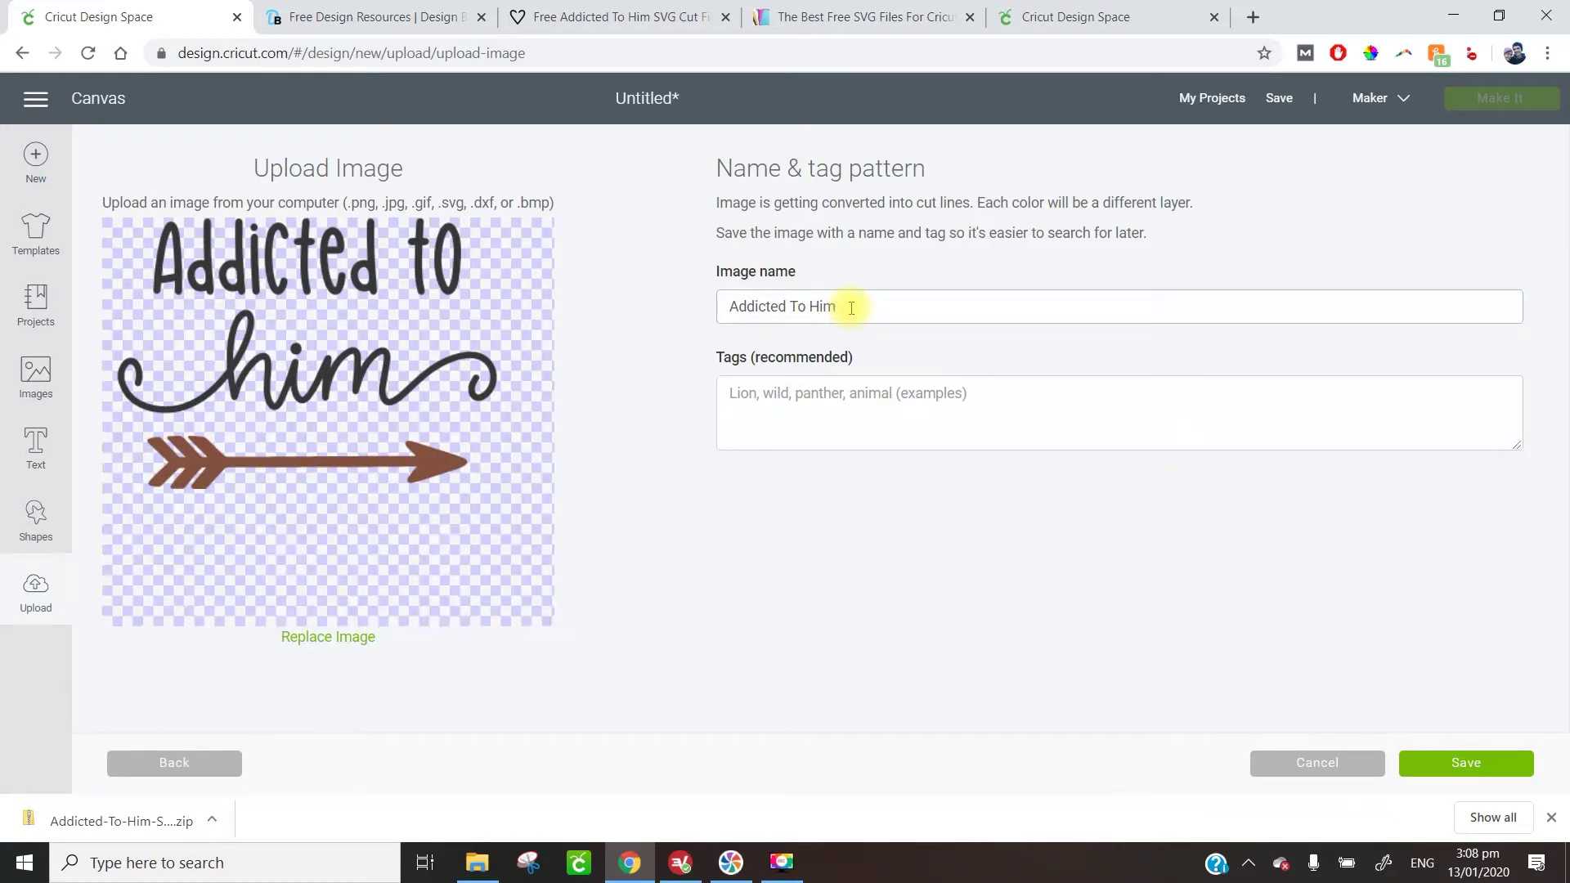
left_click(1458, 763)
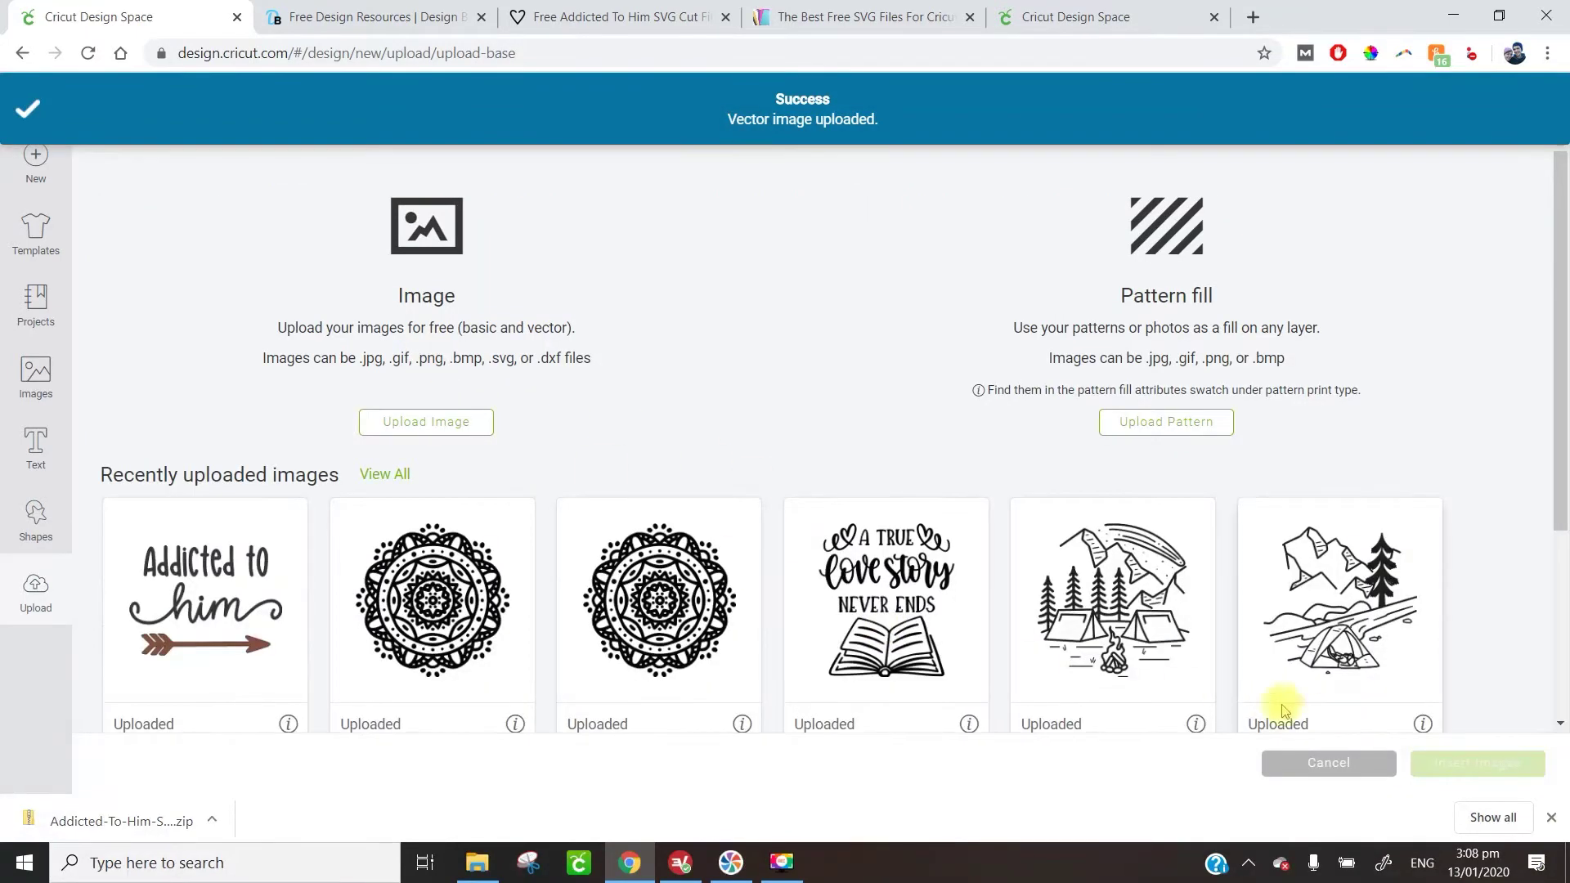
left_click(193, 580)
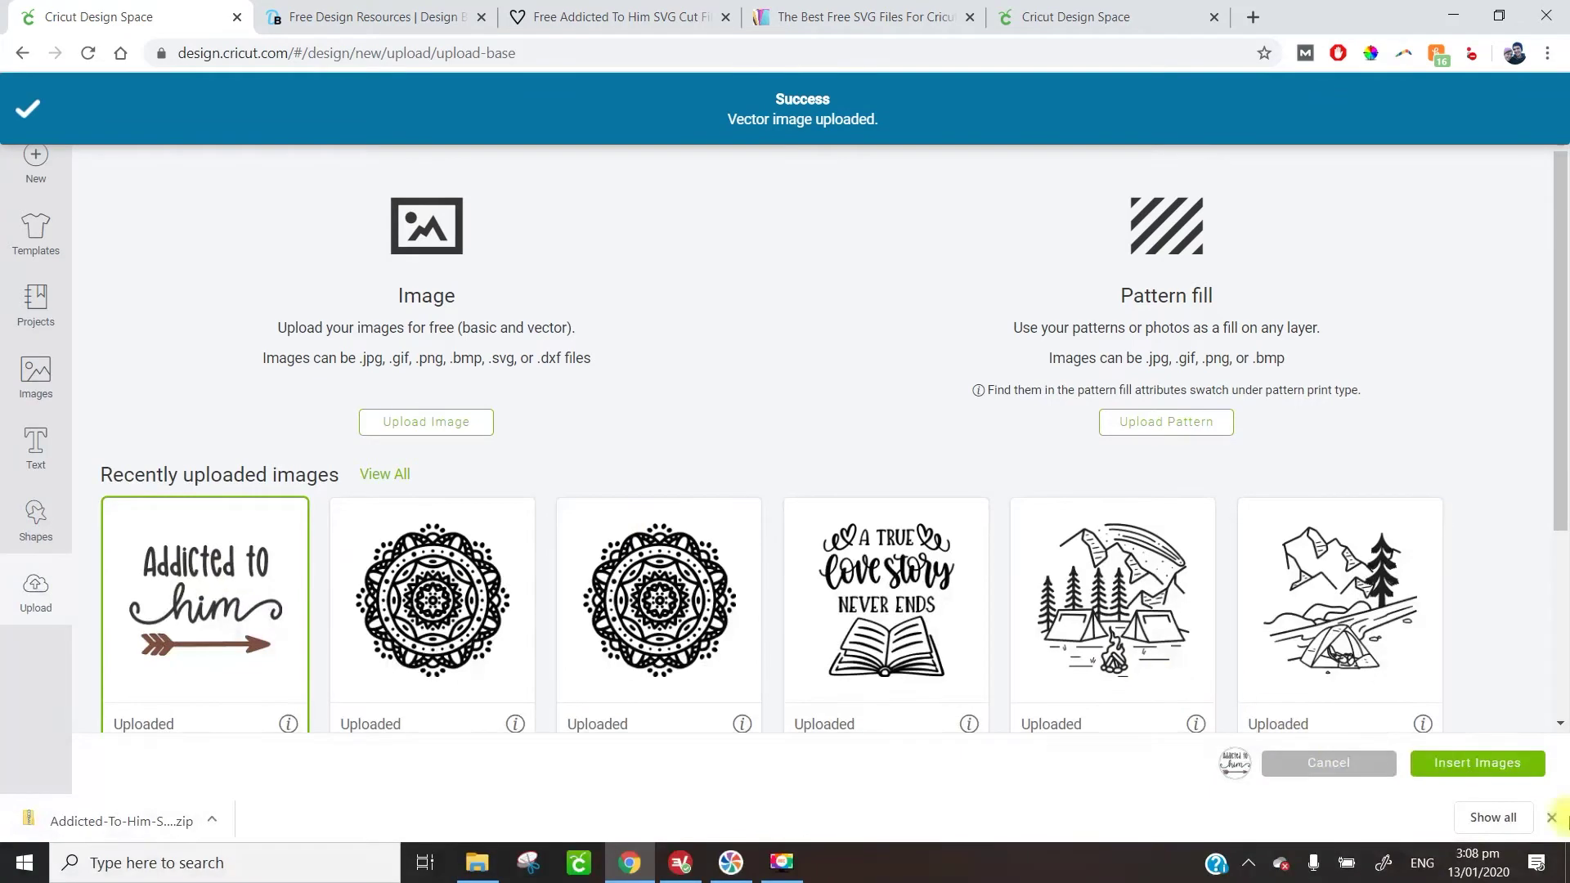
- Insert Addicted to him on the canvas, scaled to about 8.15 x 5.85 in and moved up-right
left_click(1482, 764)
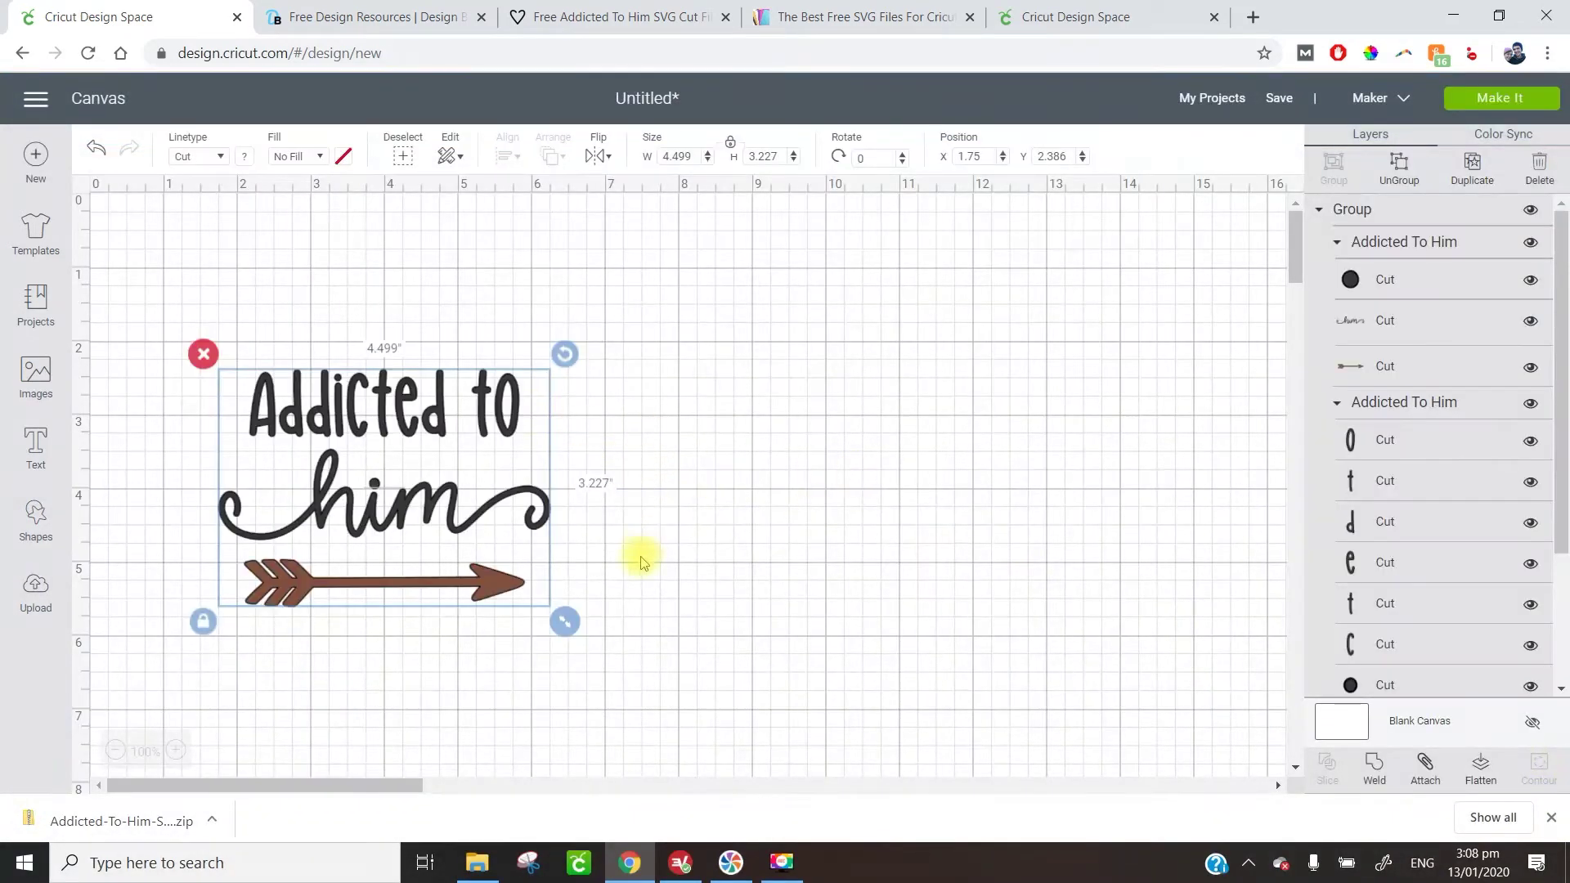
left_click_drag(566, 621, 851, 784)
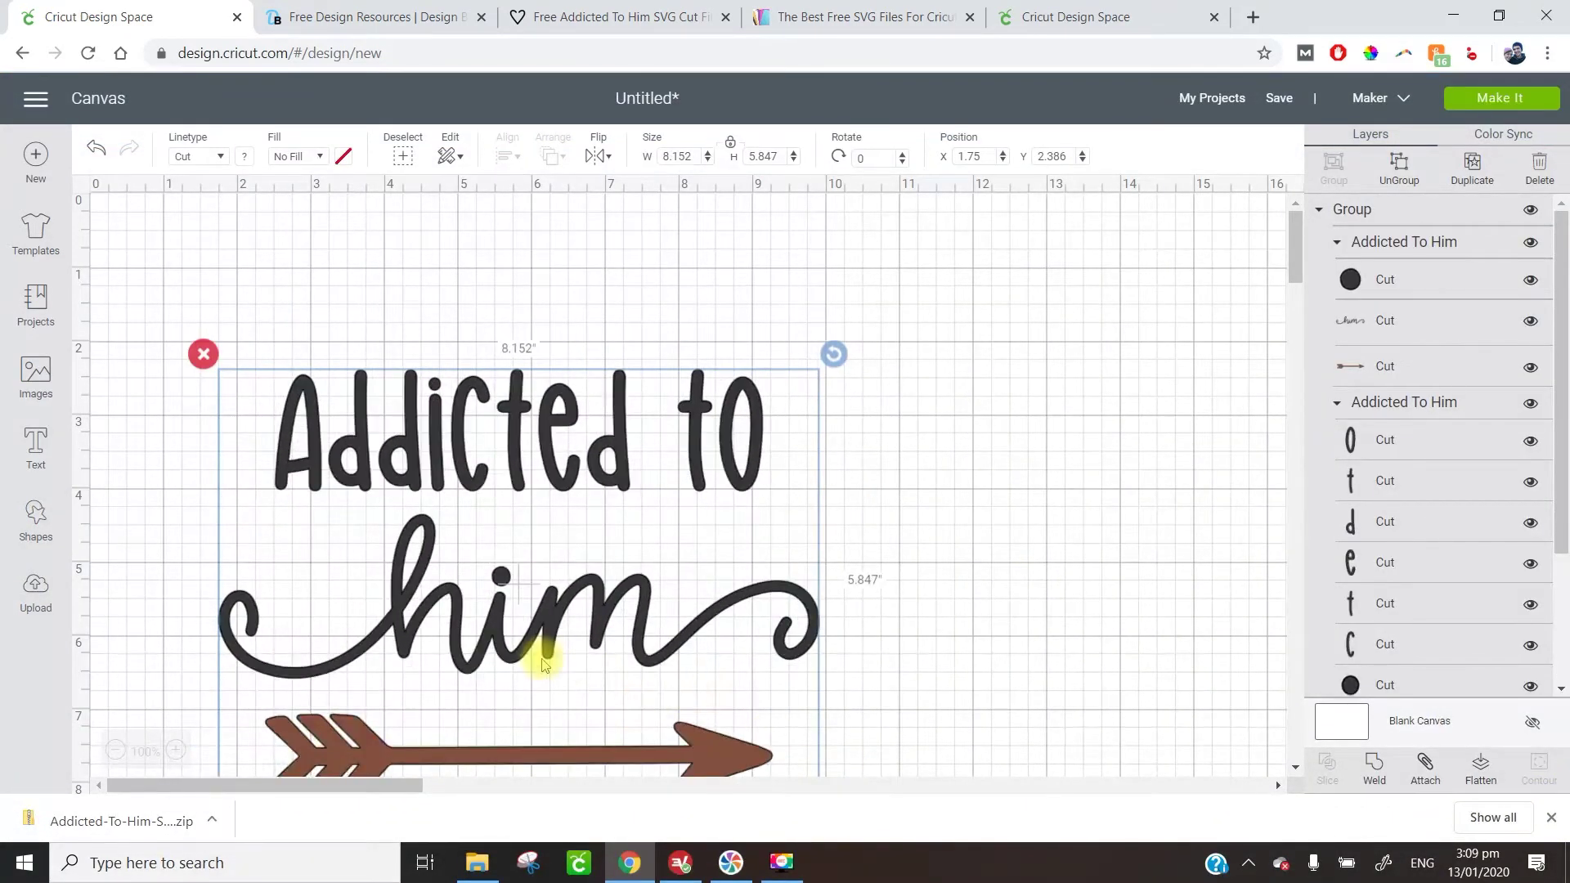
left_click_drag(545, 547, 658, 441)
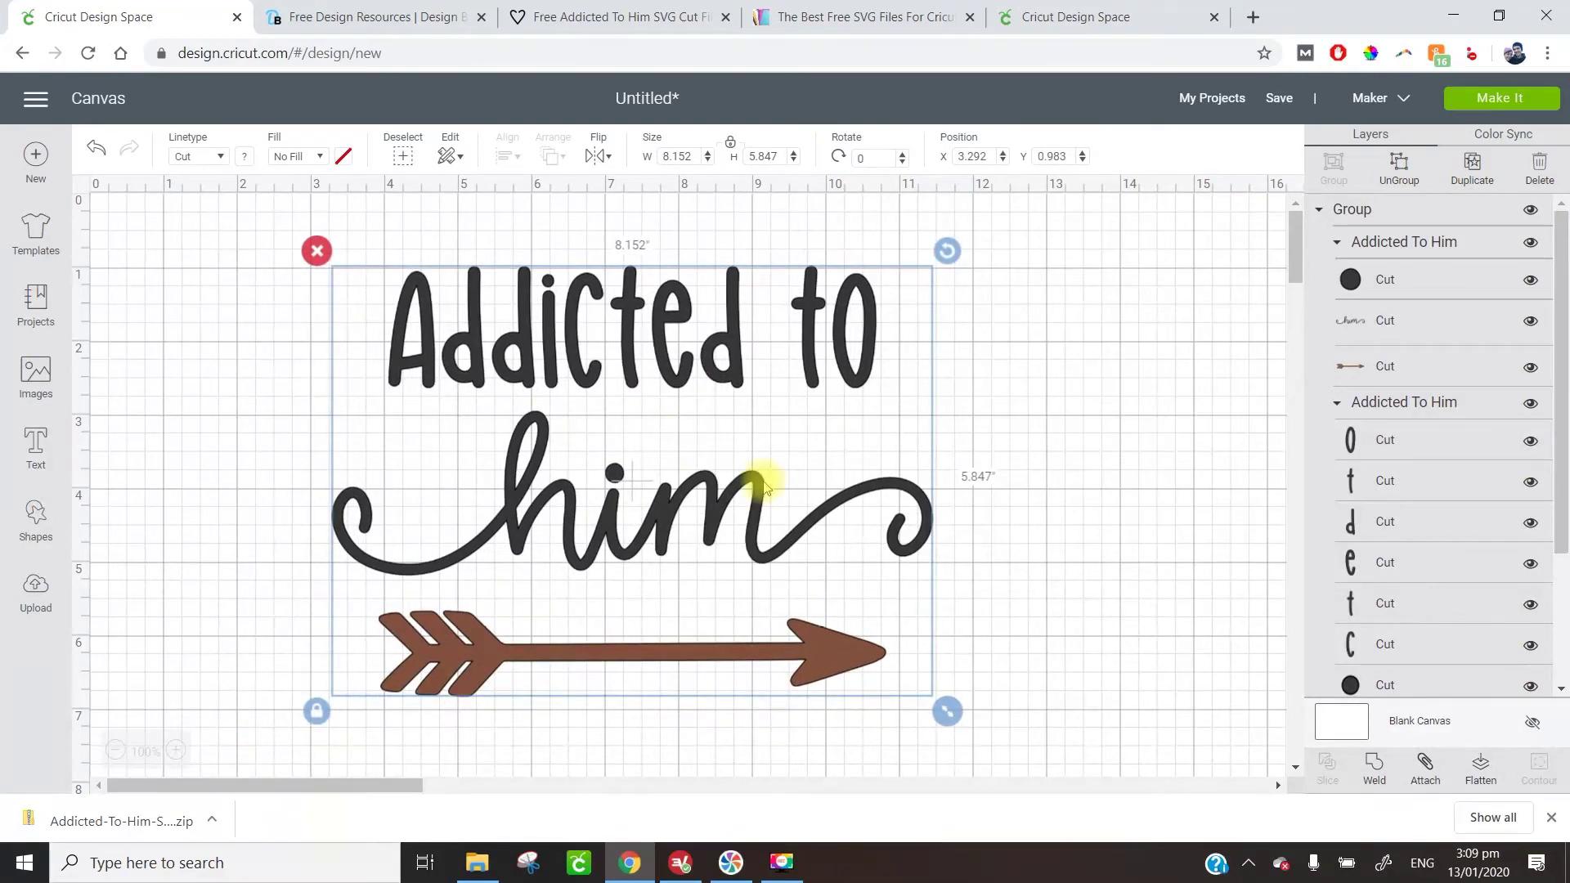
scroll(1419, 409, "down", 3)
scroll(1406, 442, "up", 3)
scroll(1446, 566, "down", 3)
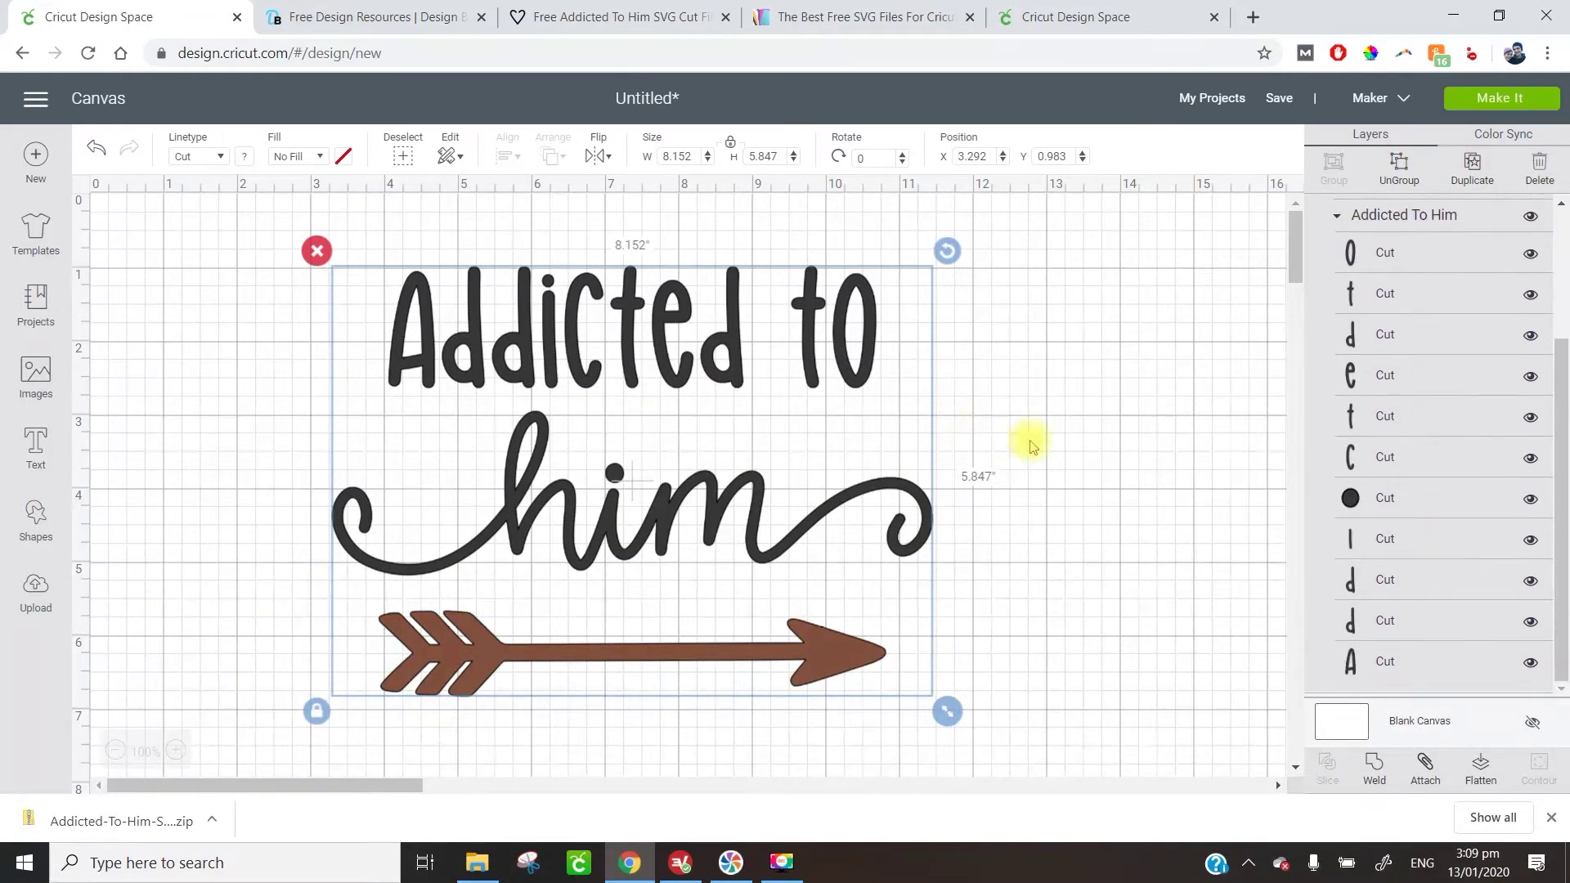
left_click(1027, 438)
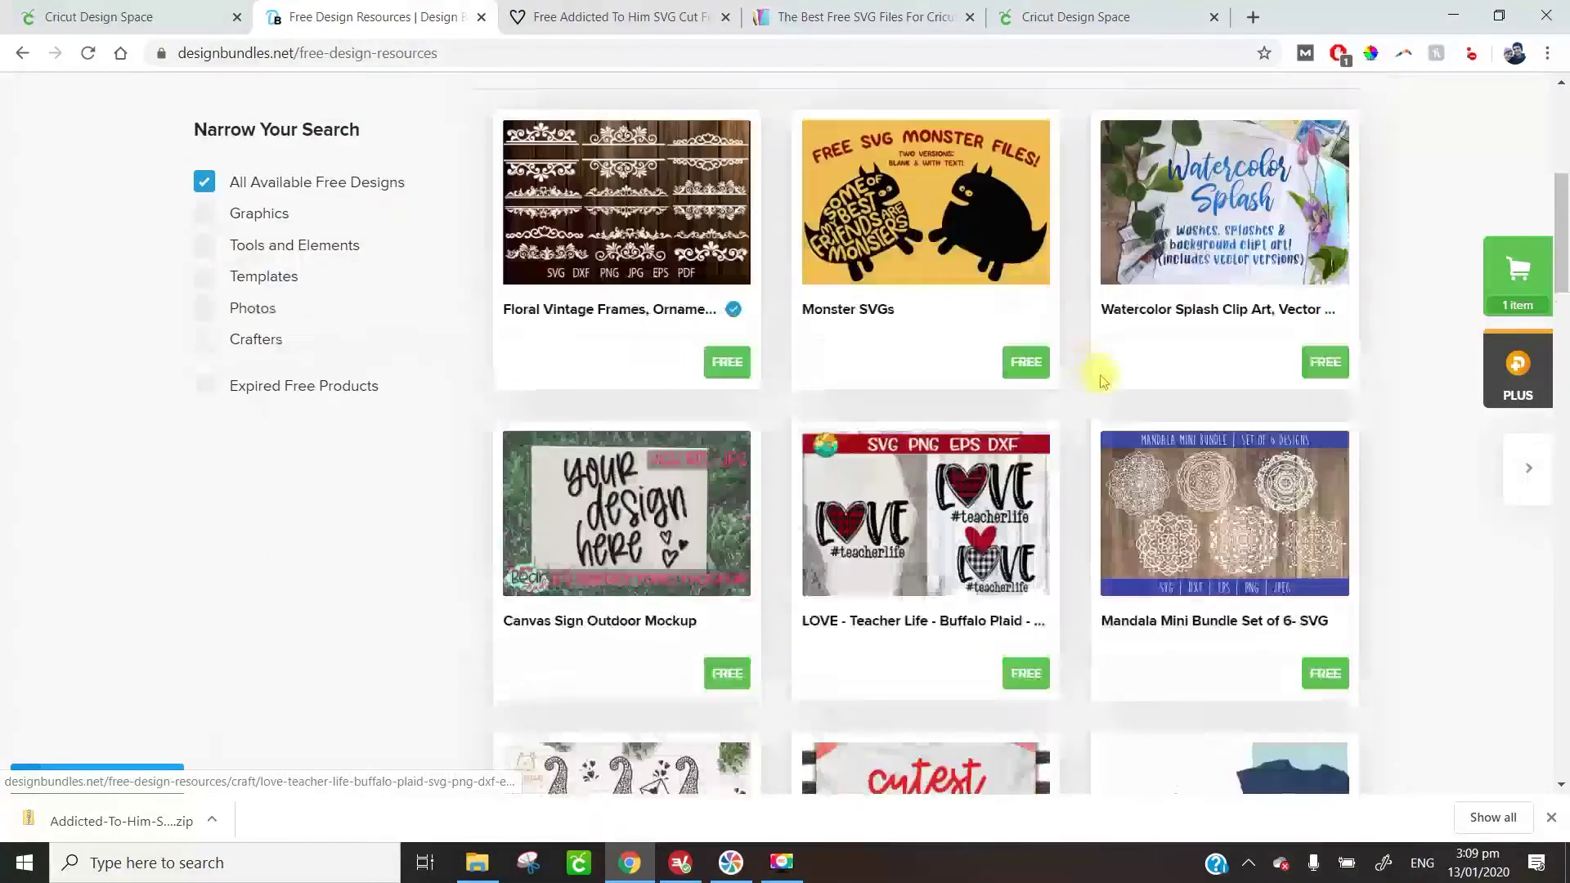
- Download the free Mandala Mini Bundle Set of 6 SVG zip and save it
scroll(1103, 381, "up", 1)
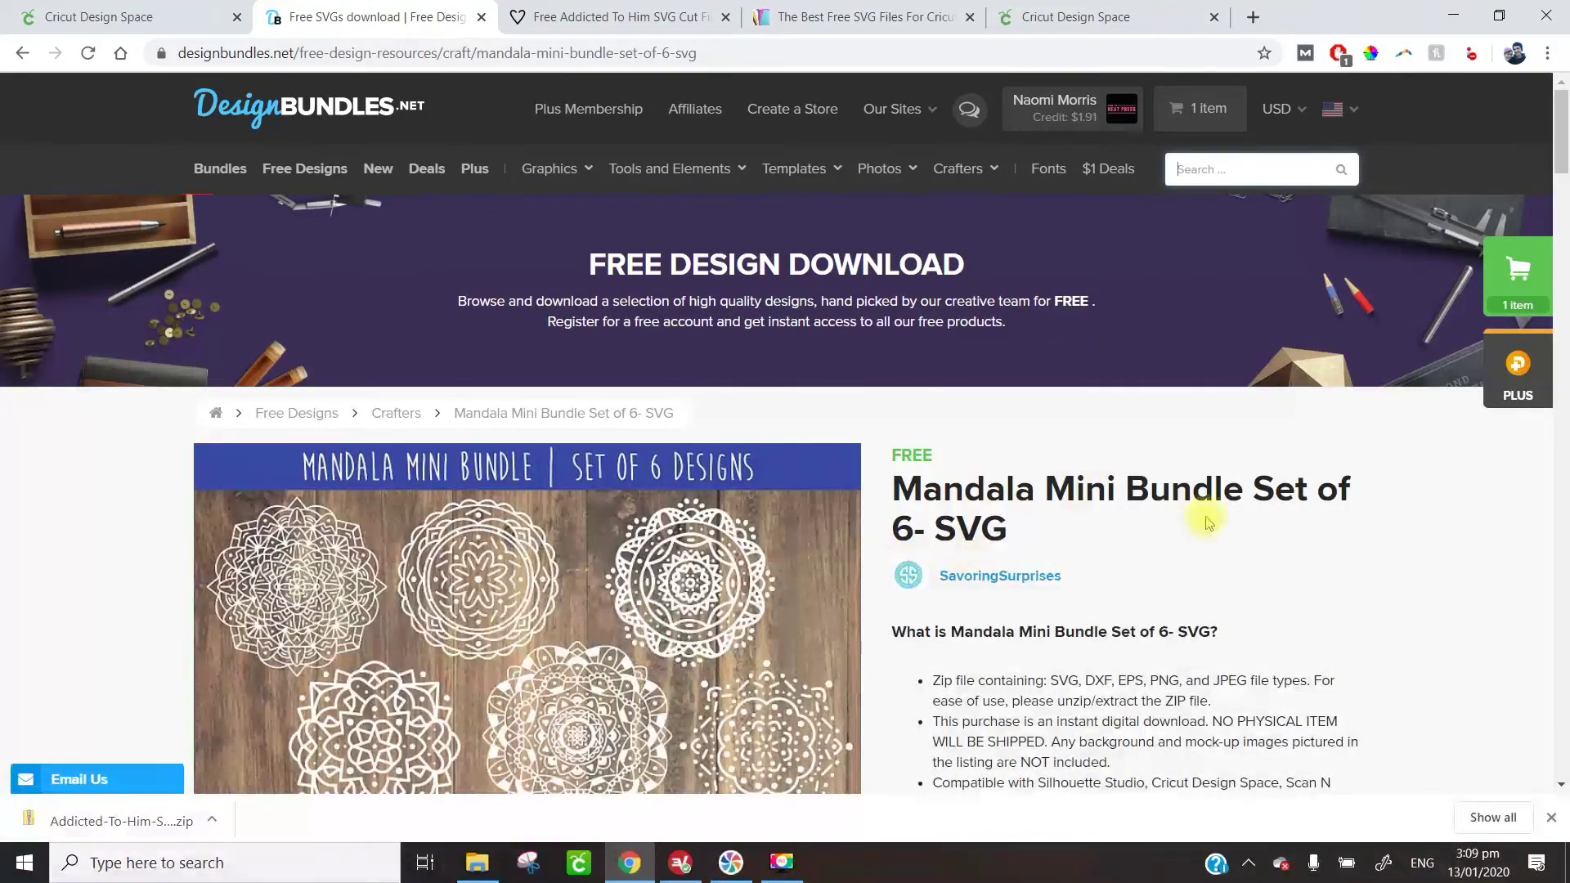
scroll(793, 474, "down", 6)
left_click(959, 407)
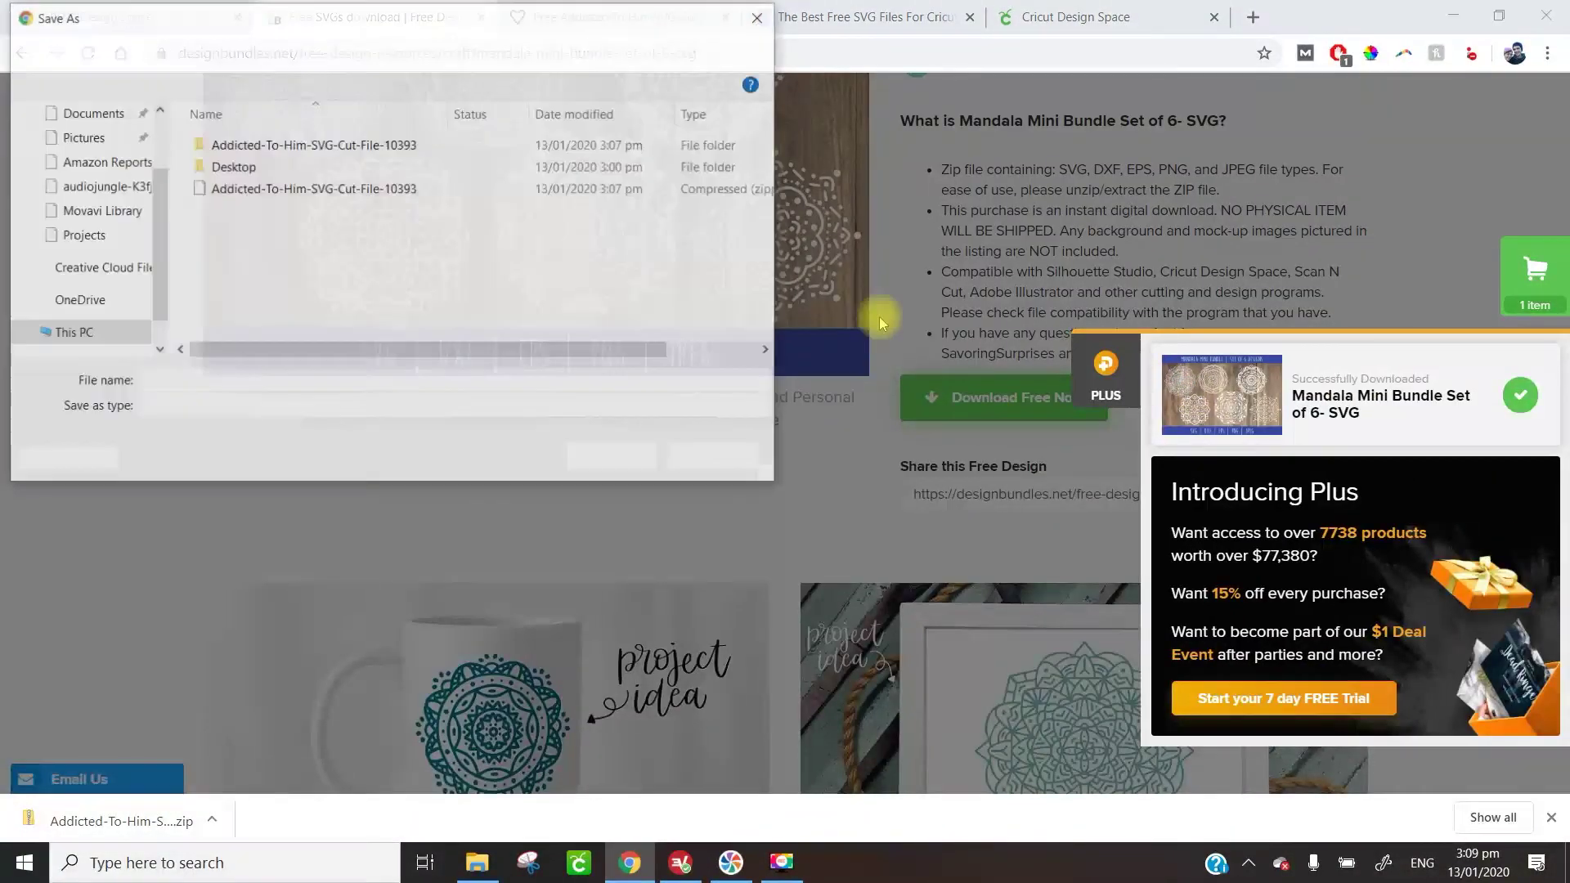
left_click(605, 457)
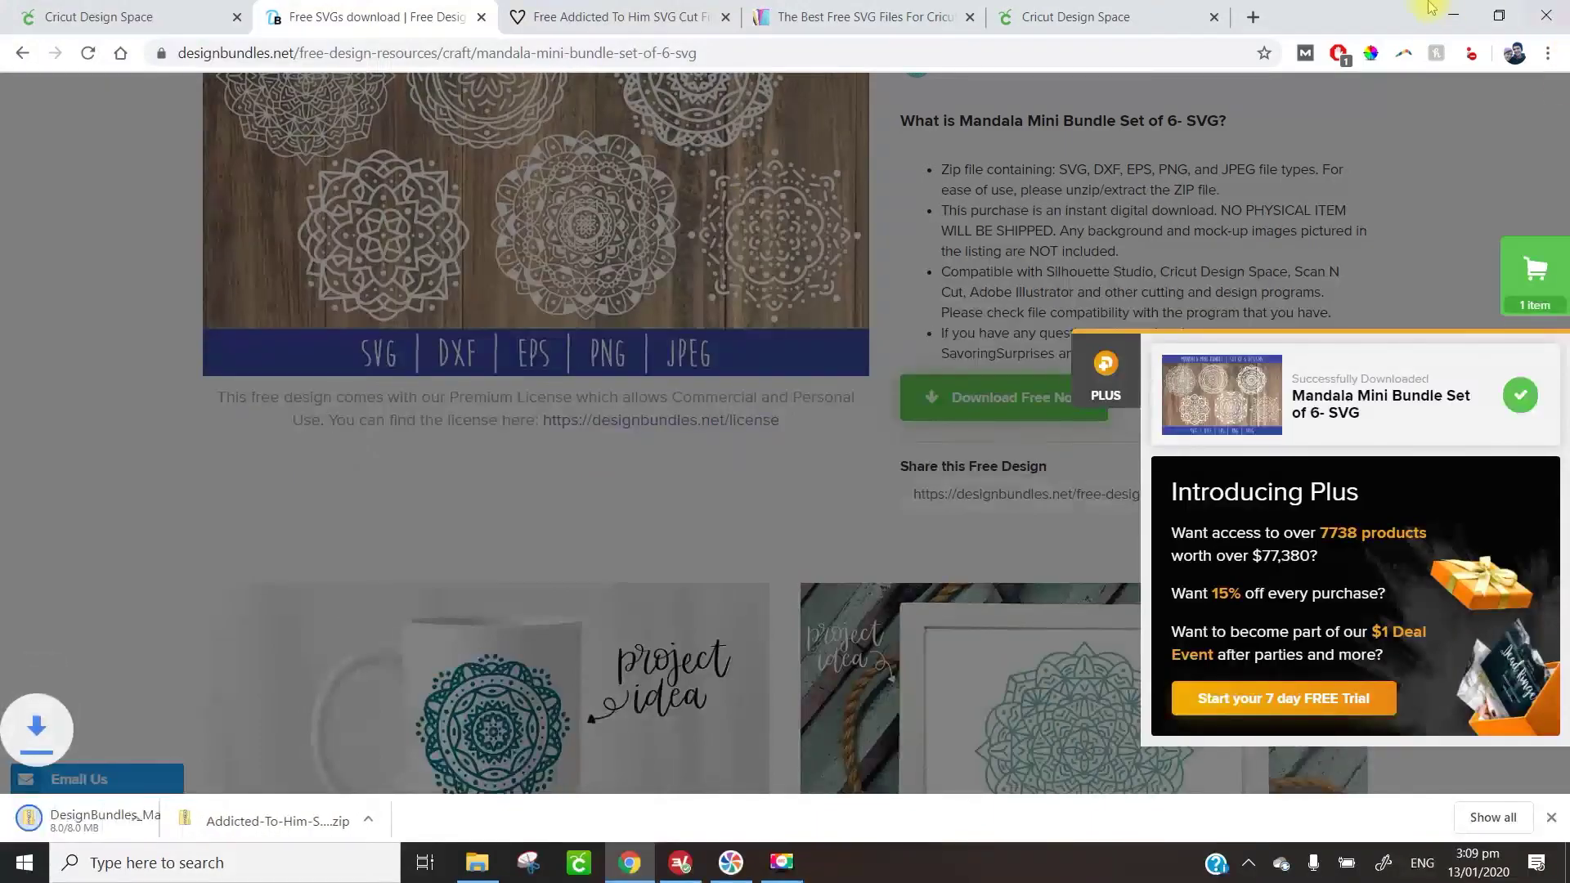
- Extract the DesignBundles_Mandala6 zip on the Desktop, check the folder, then return to Chrome
left_click(1449, 15)
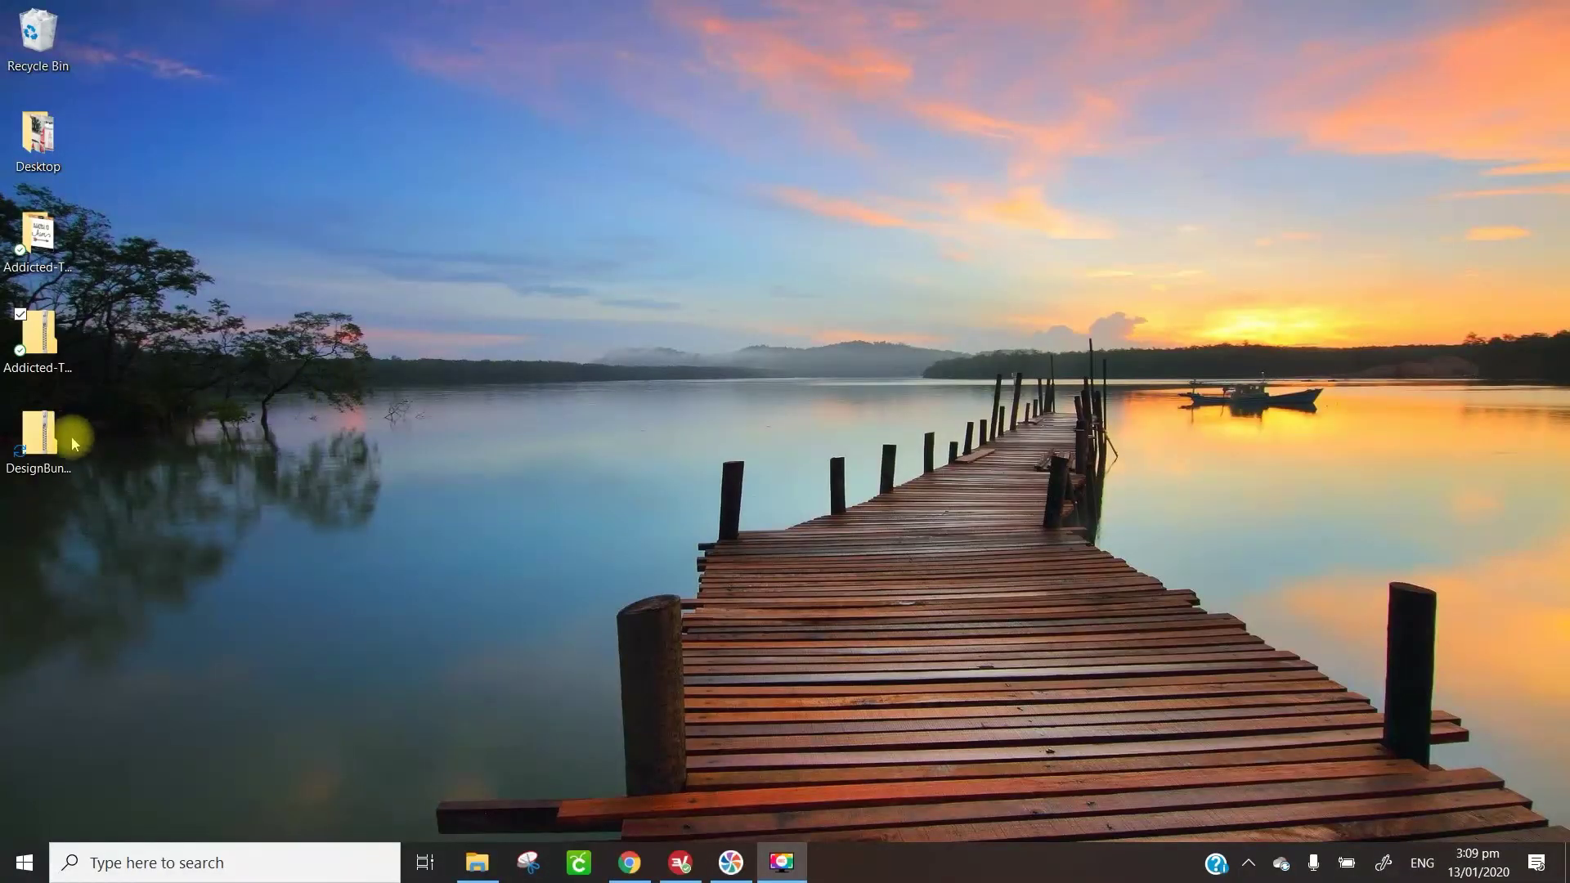
right_click(57, 438)
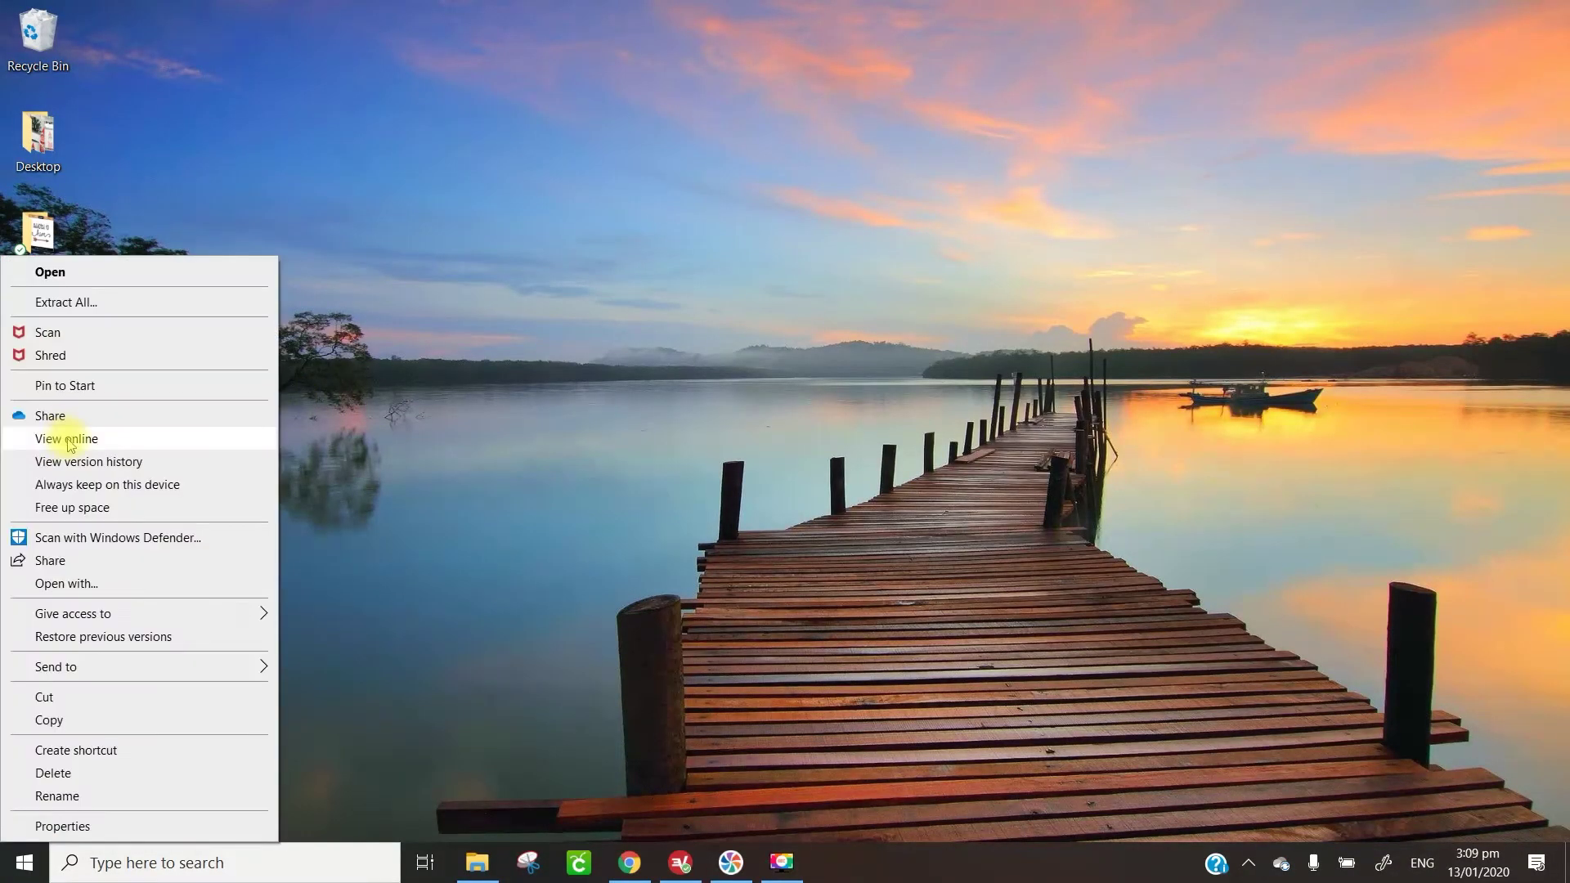
left_click(97, 304)
left_click(945, 638)
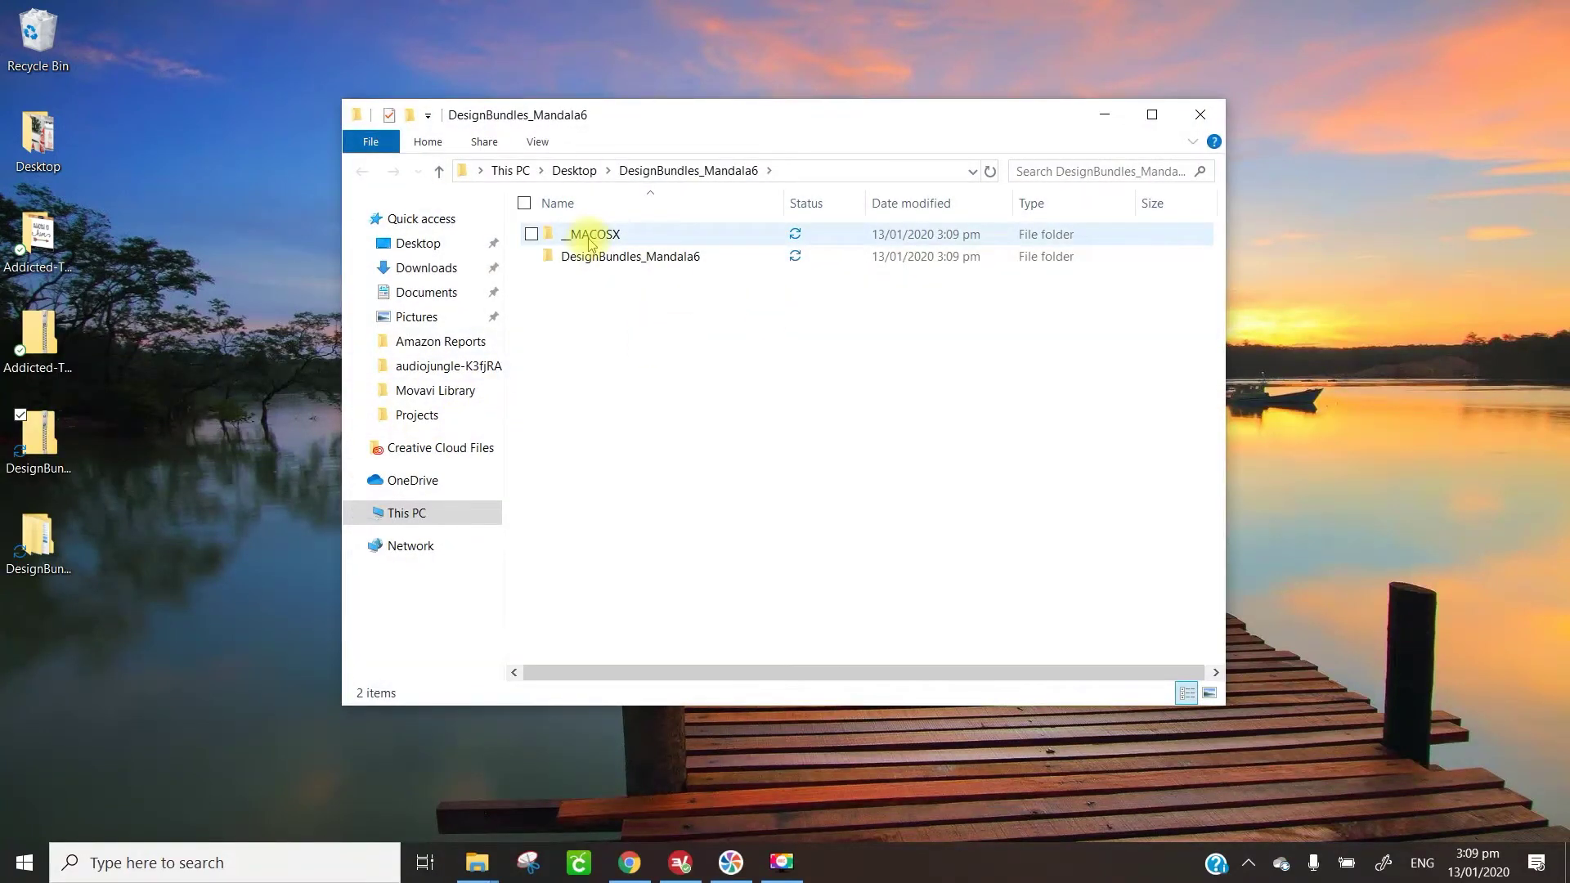
left_click(596, 255)
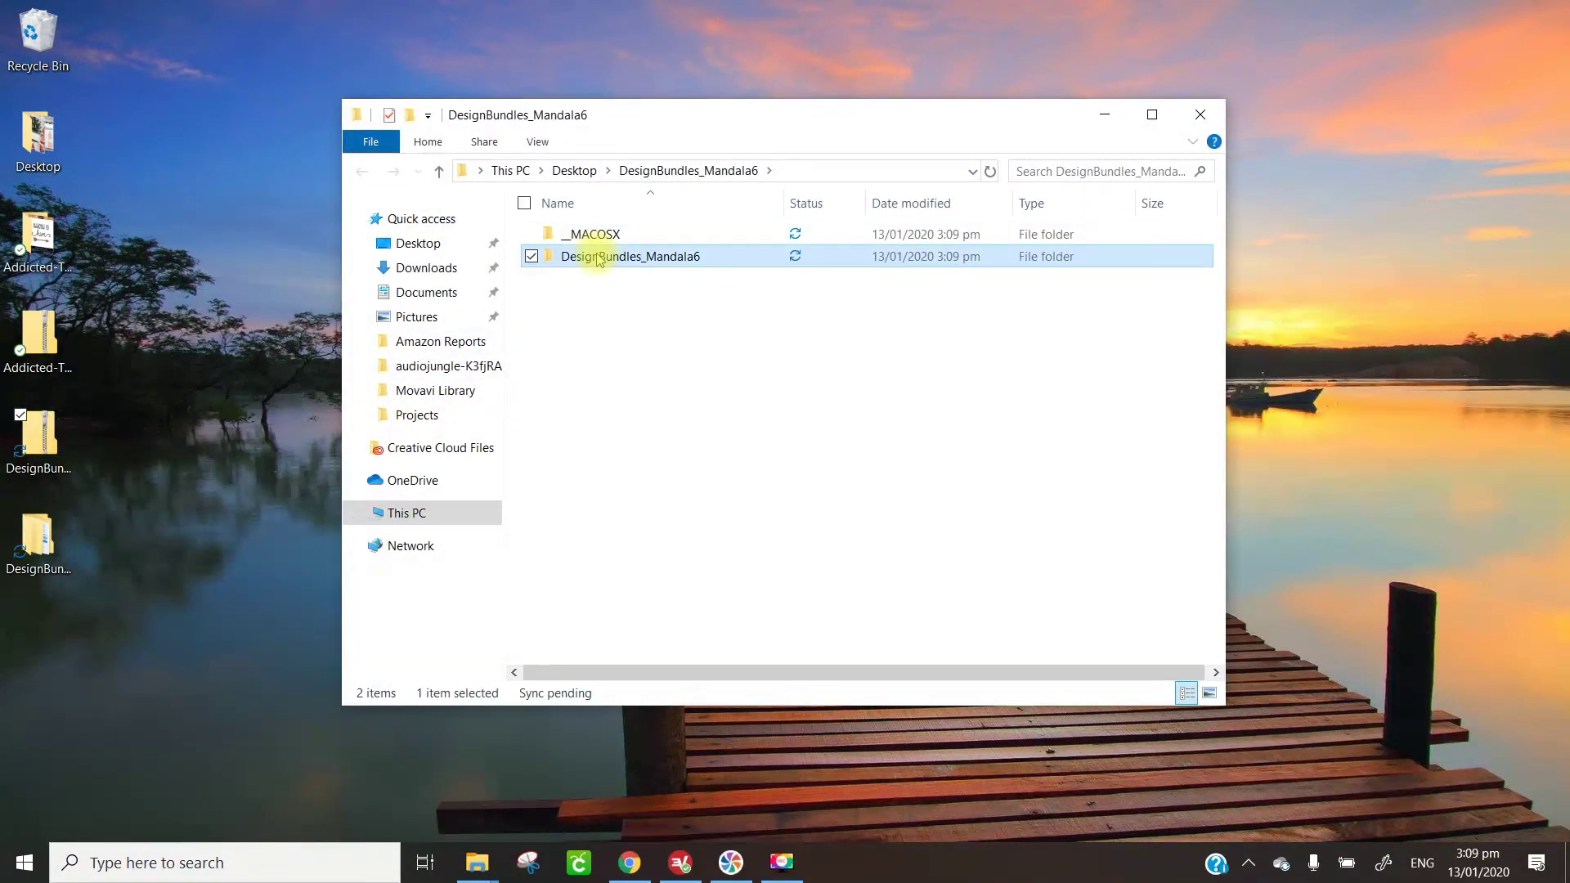
left_click(1200, 114)
left_click(631, 861)
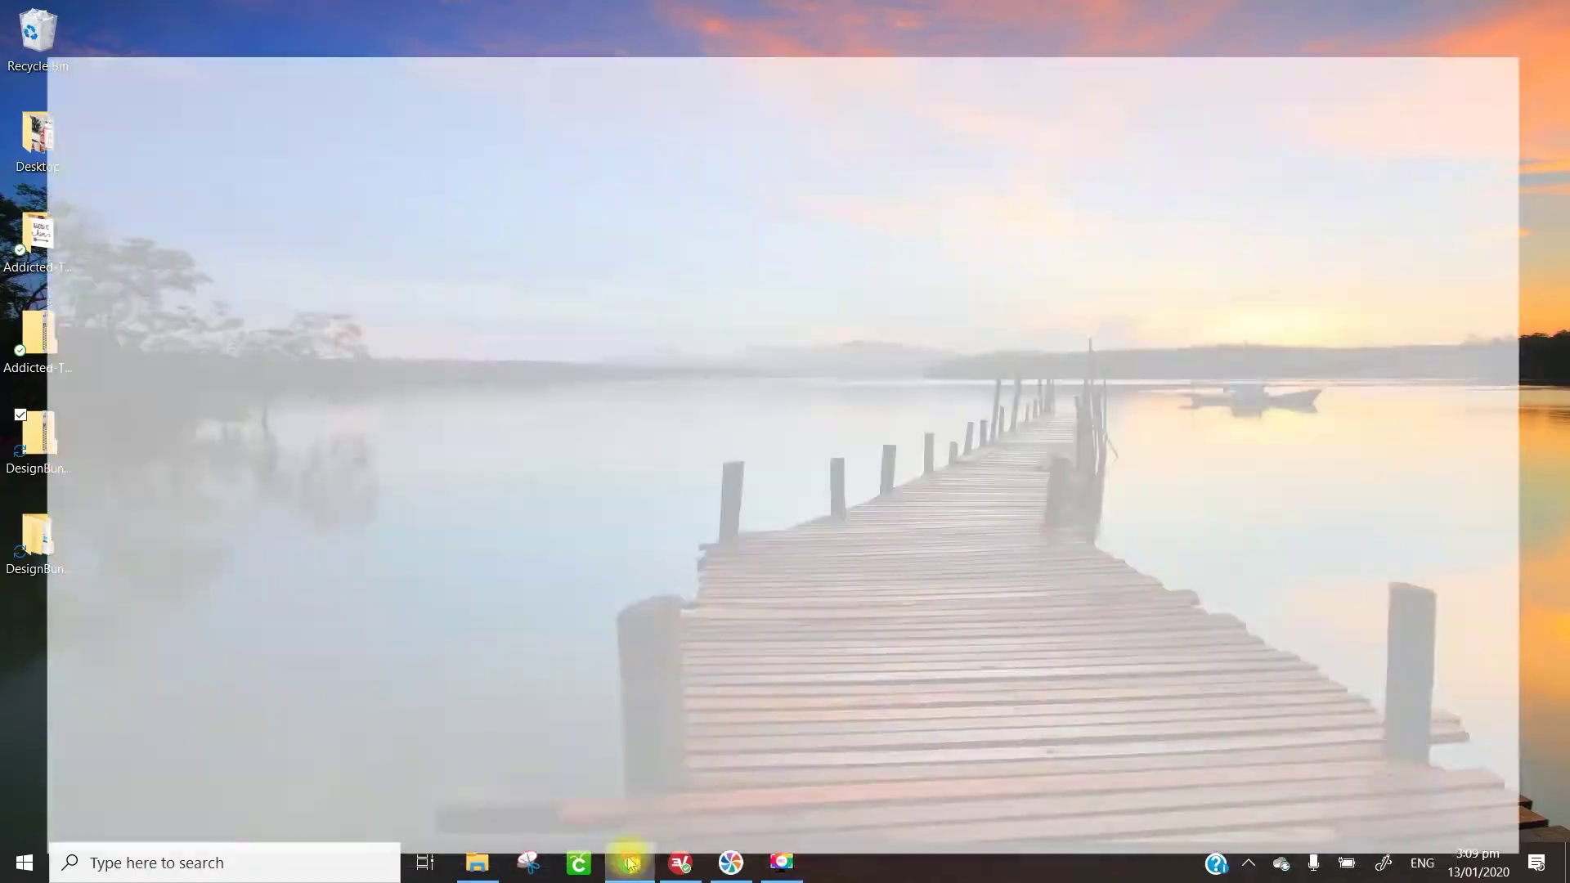
- Choose the Mandala file from DesignBundles_Mandala6 > Mandala 5 as a new Design Space upload
left_click(158, 8)
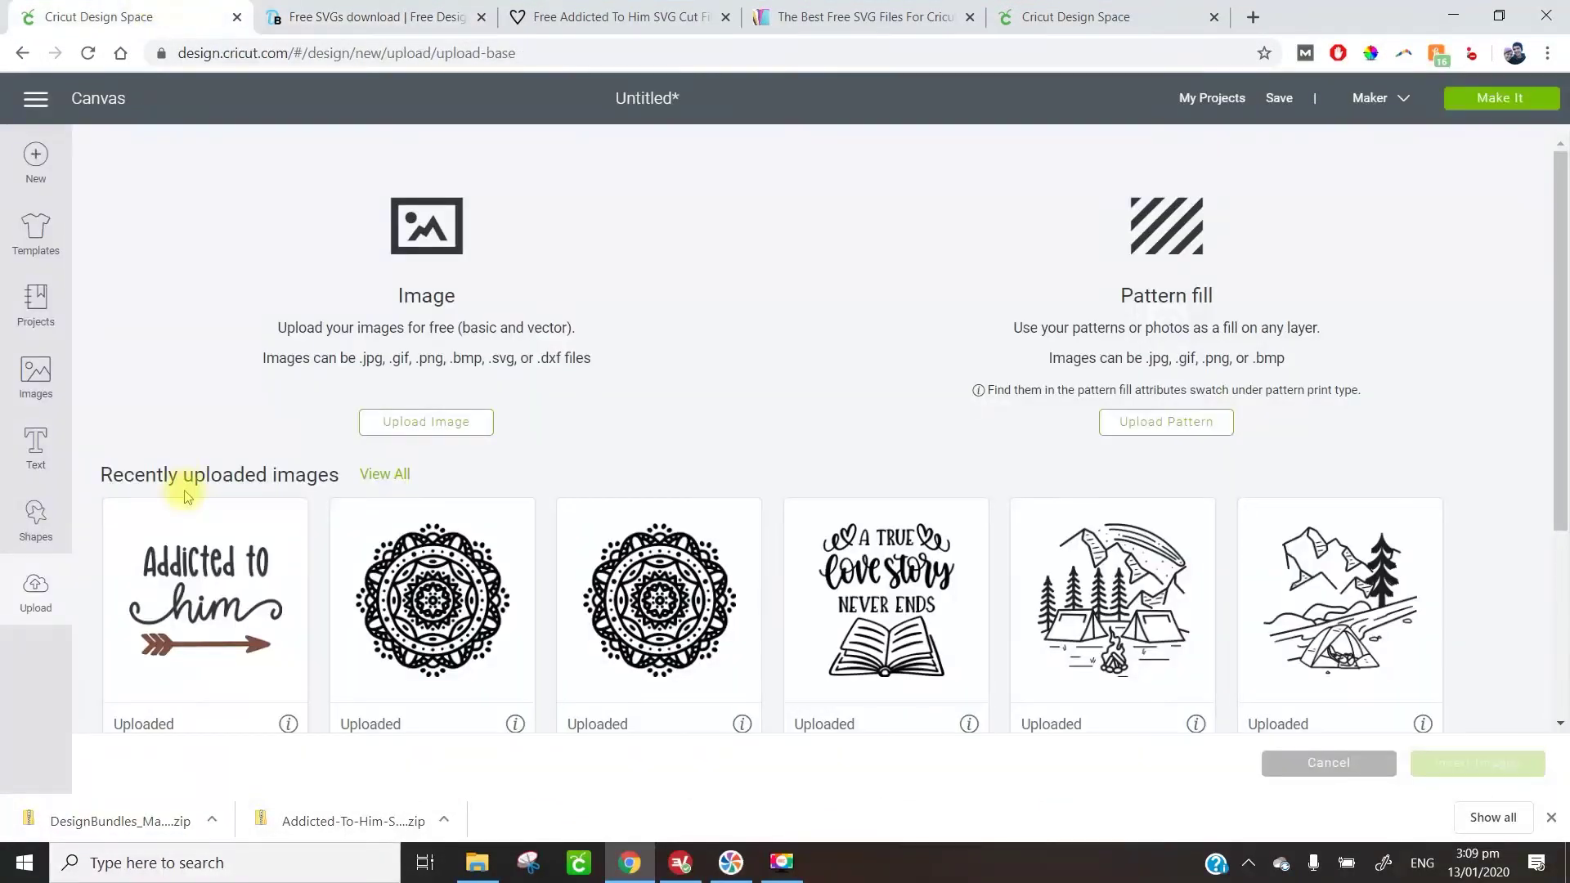
left_click(422, 422)
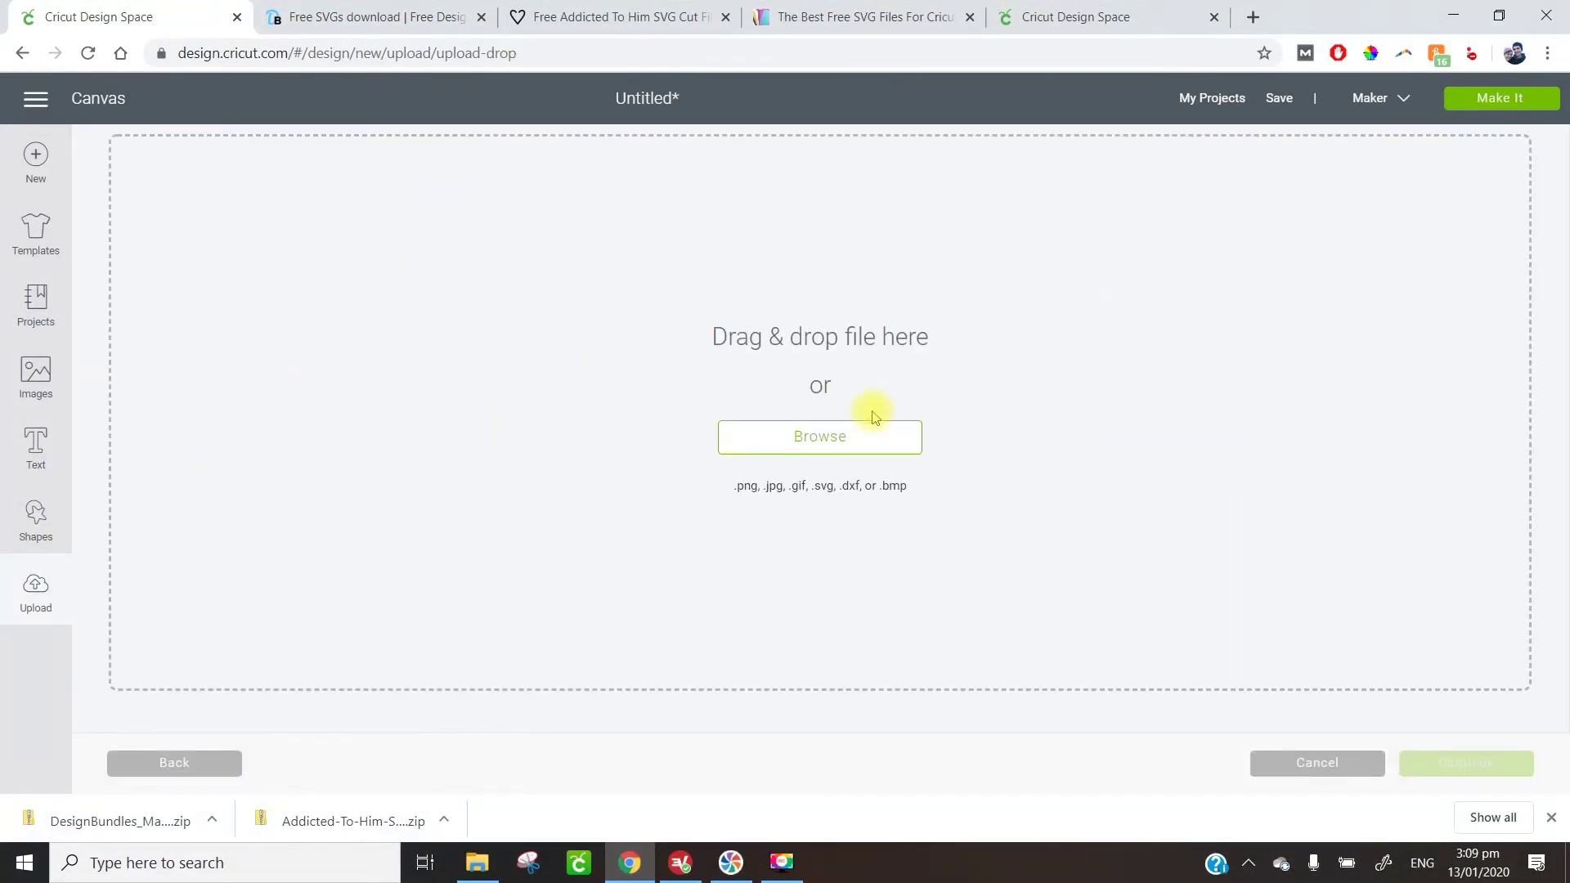
left_click(840, 438)
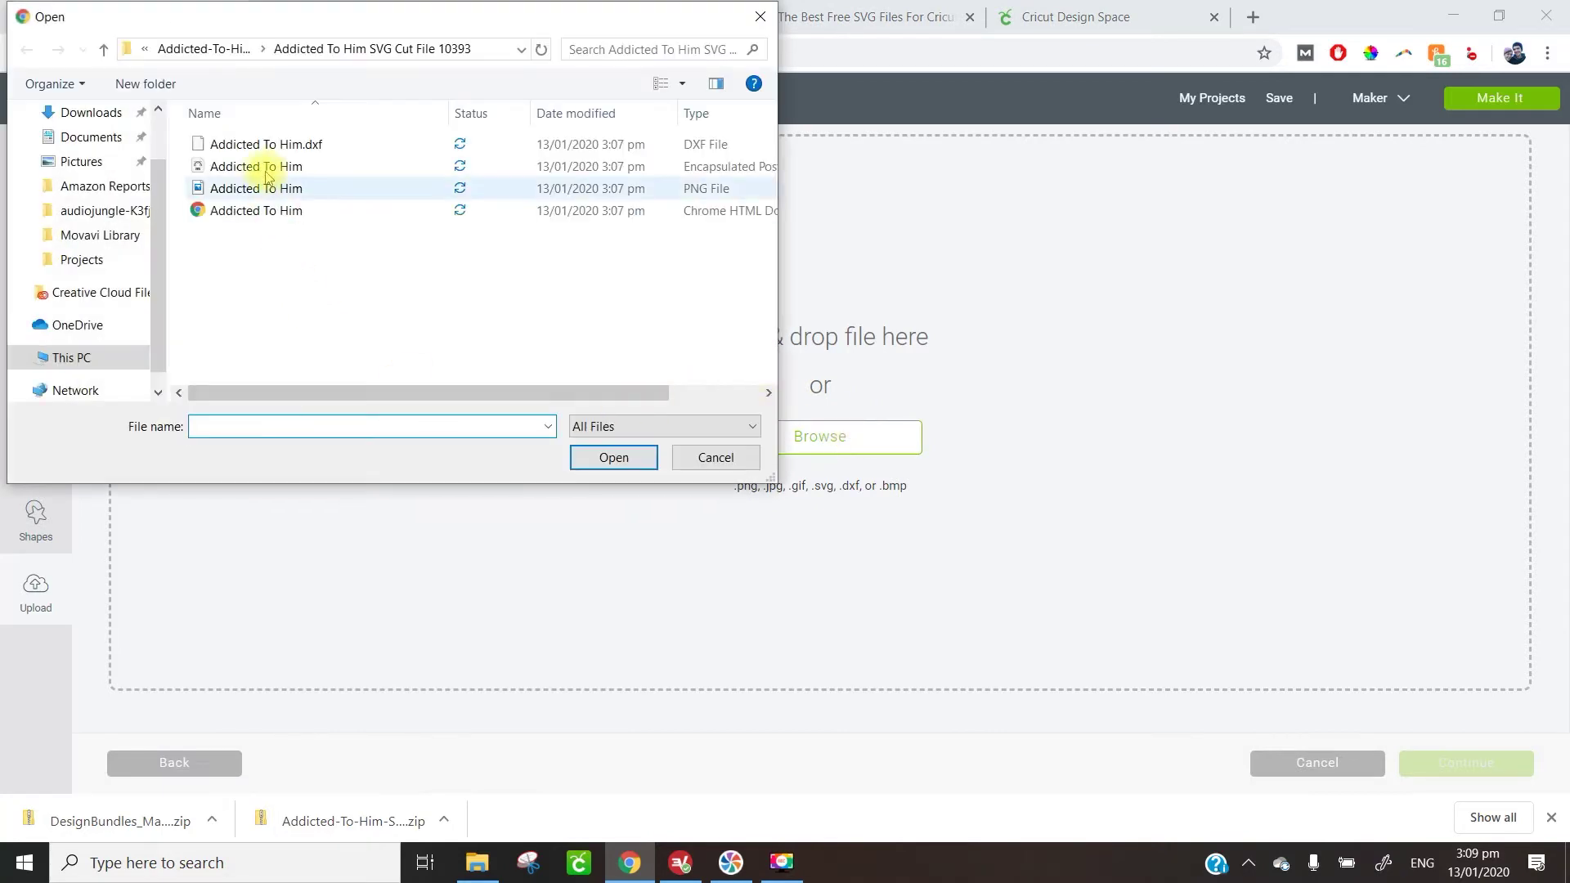
left_click(195, 49)
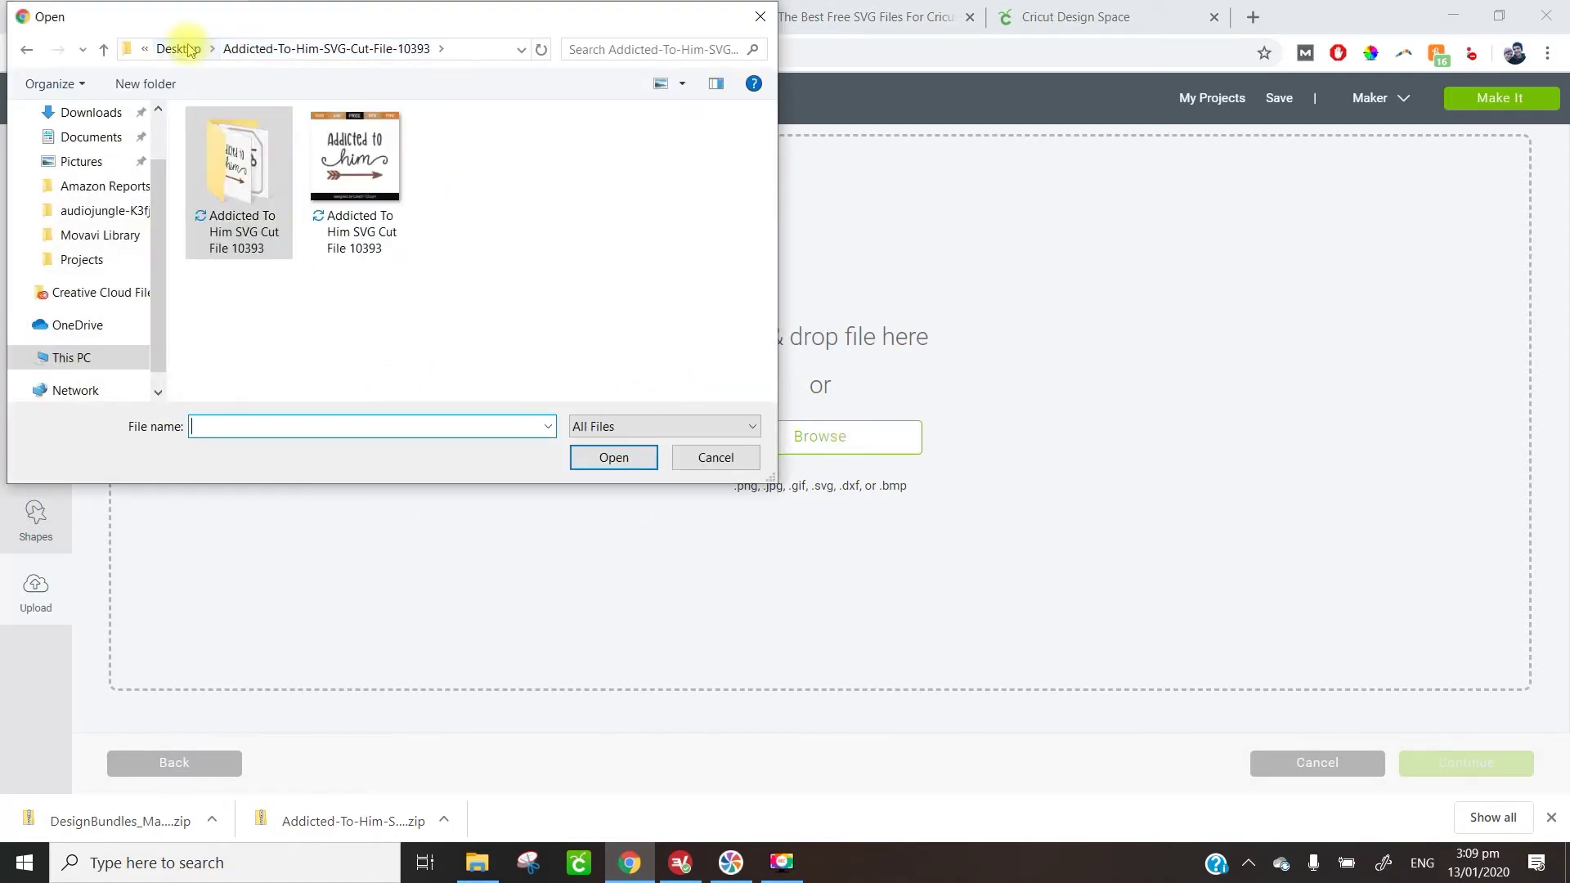
left_click(189, 50)
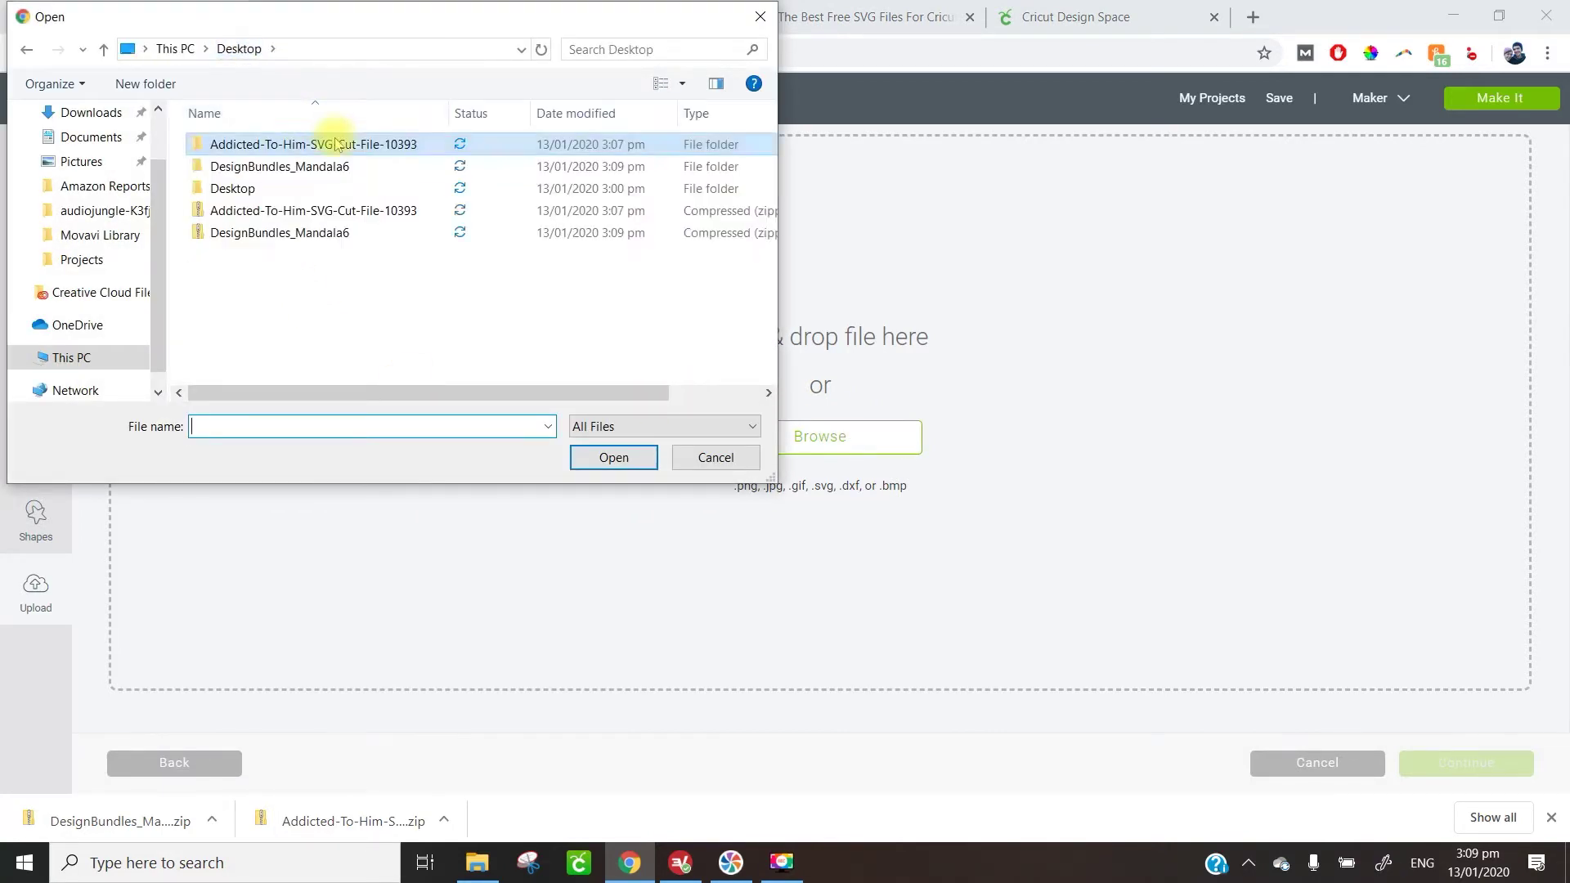
double_click(300, 168)
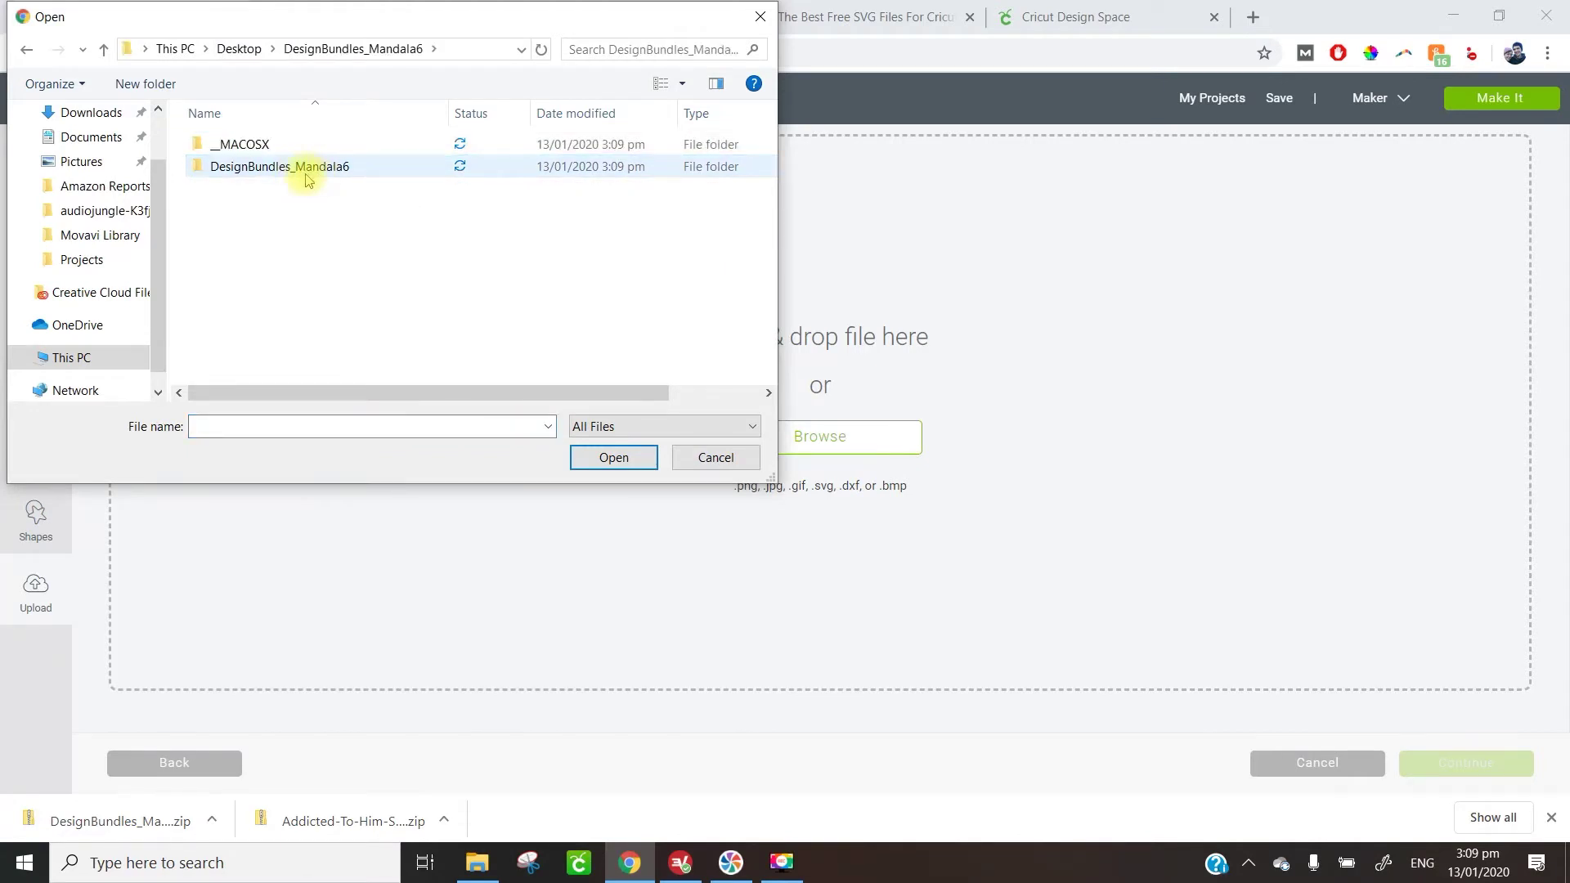
double_click(286, 169)
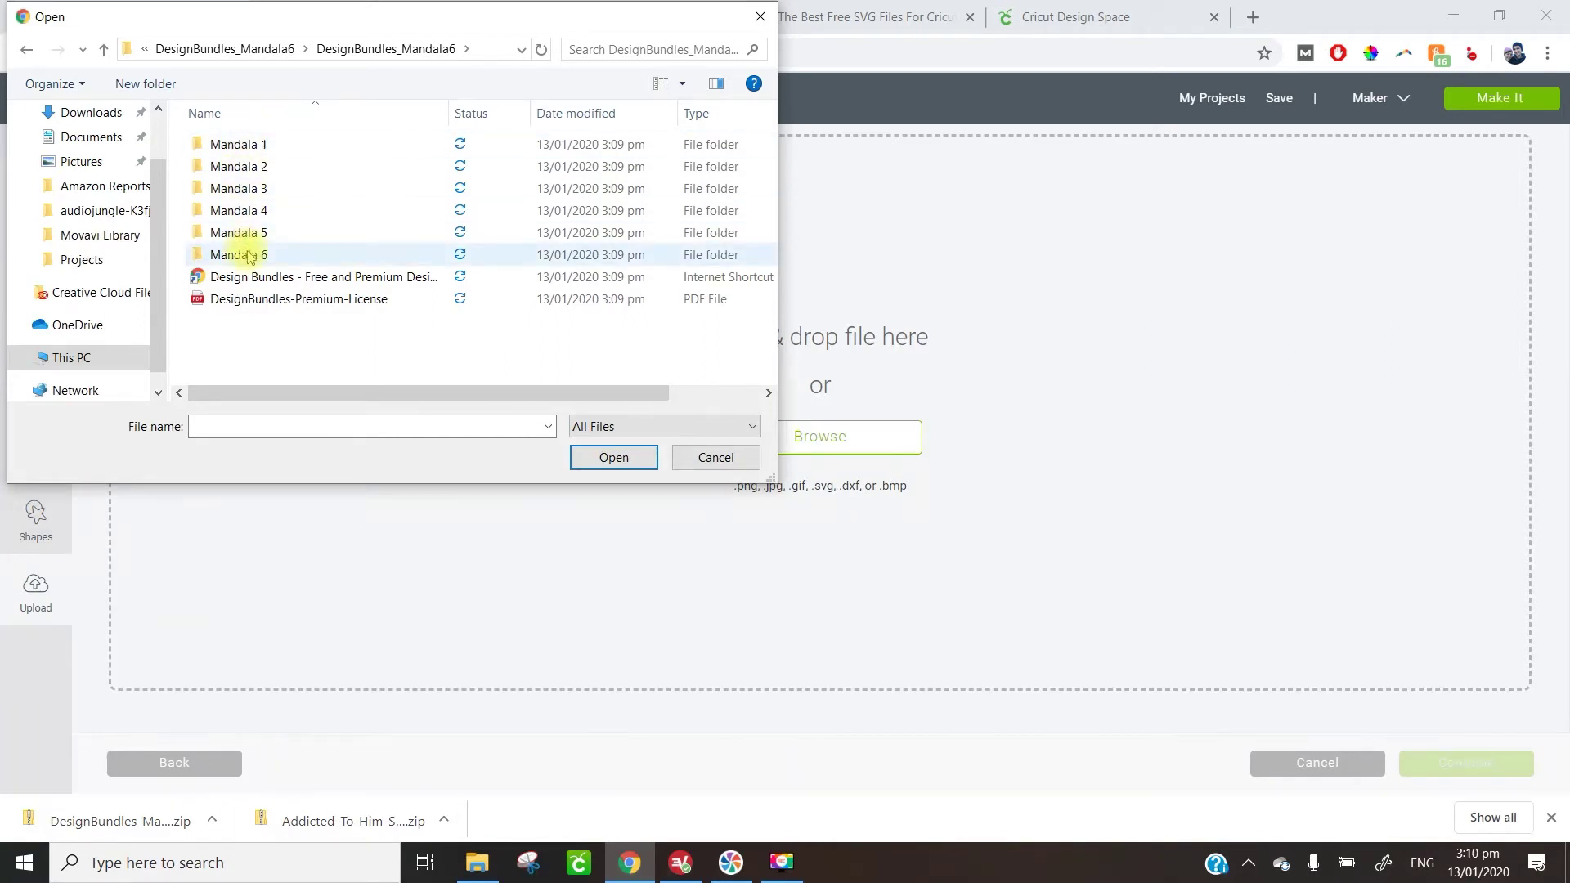
double_click(254, 232)
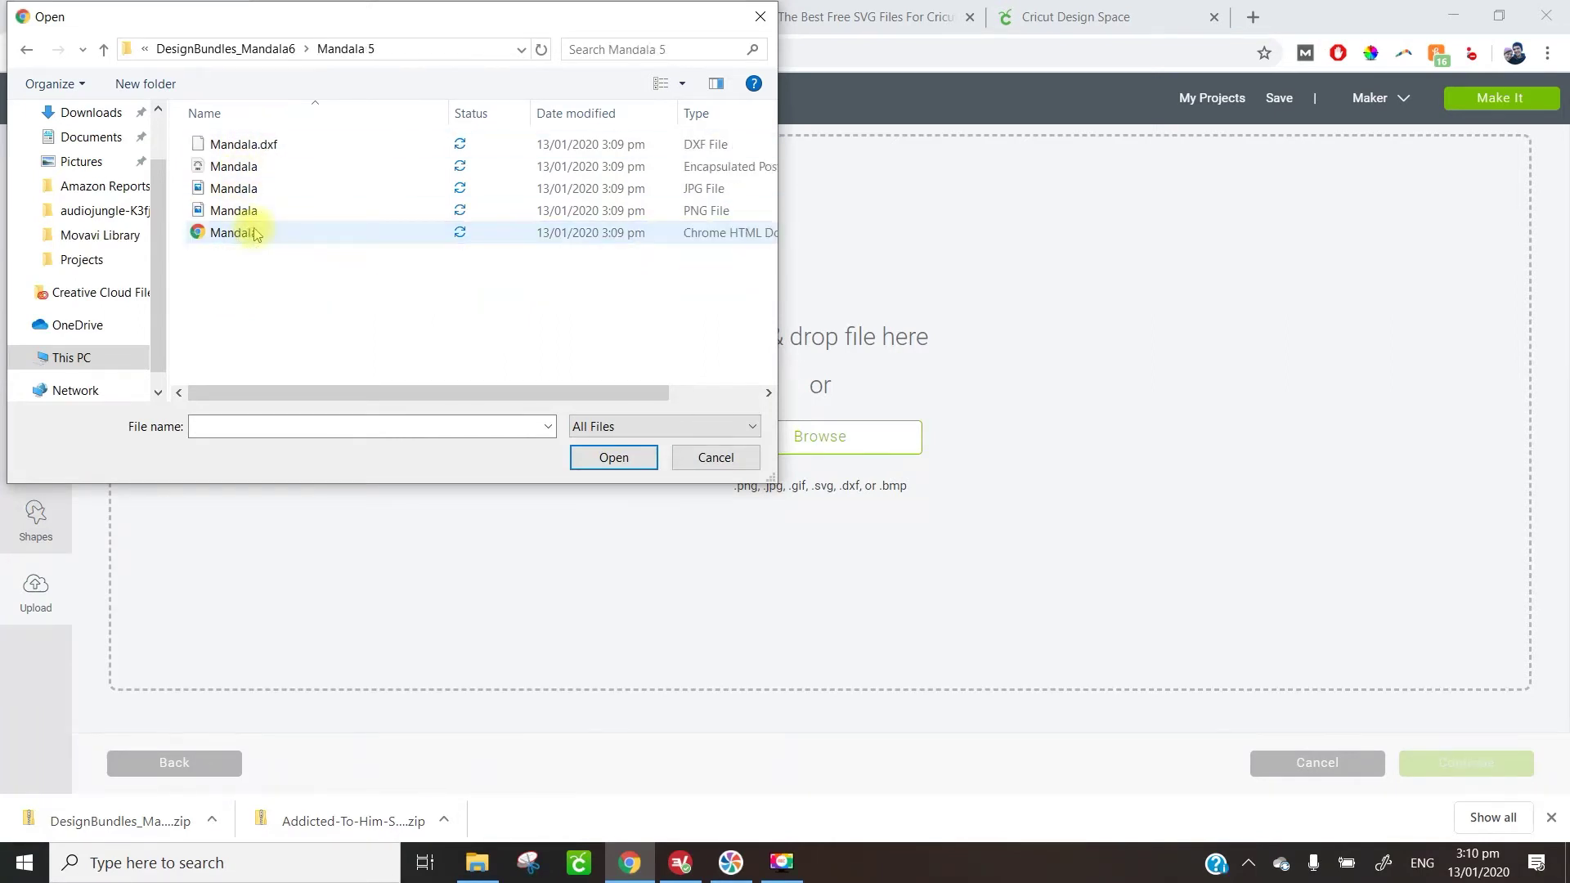
left_click(305, 237)
left_click(612, 457)
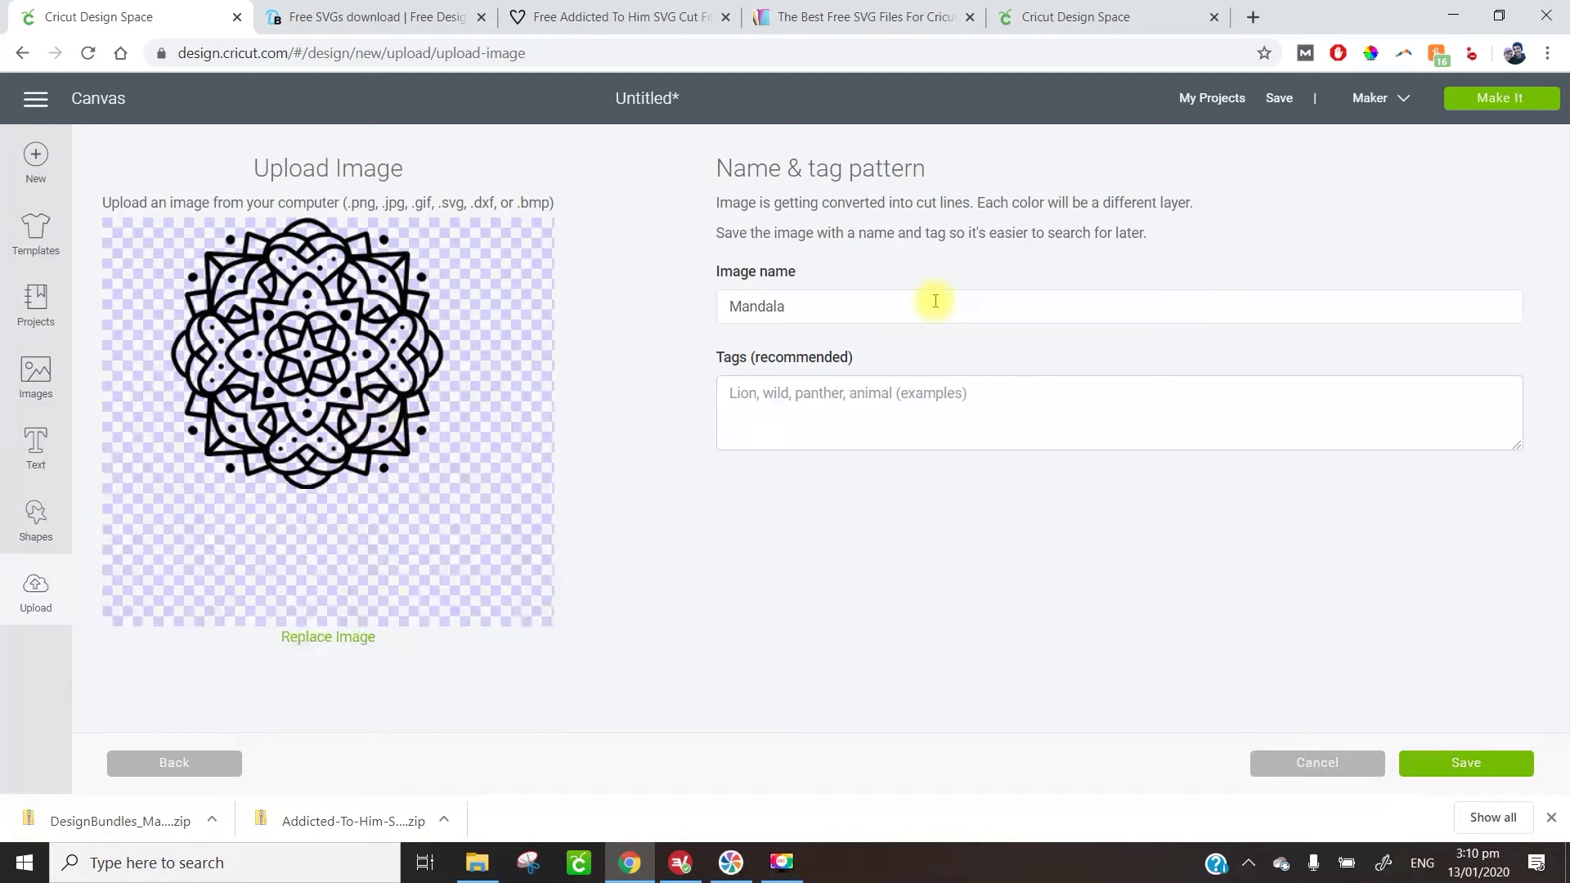
- Name the image 'Mandala 6' and save the upload
left_click(801, 305)
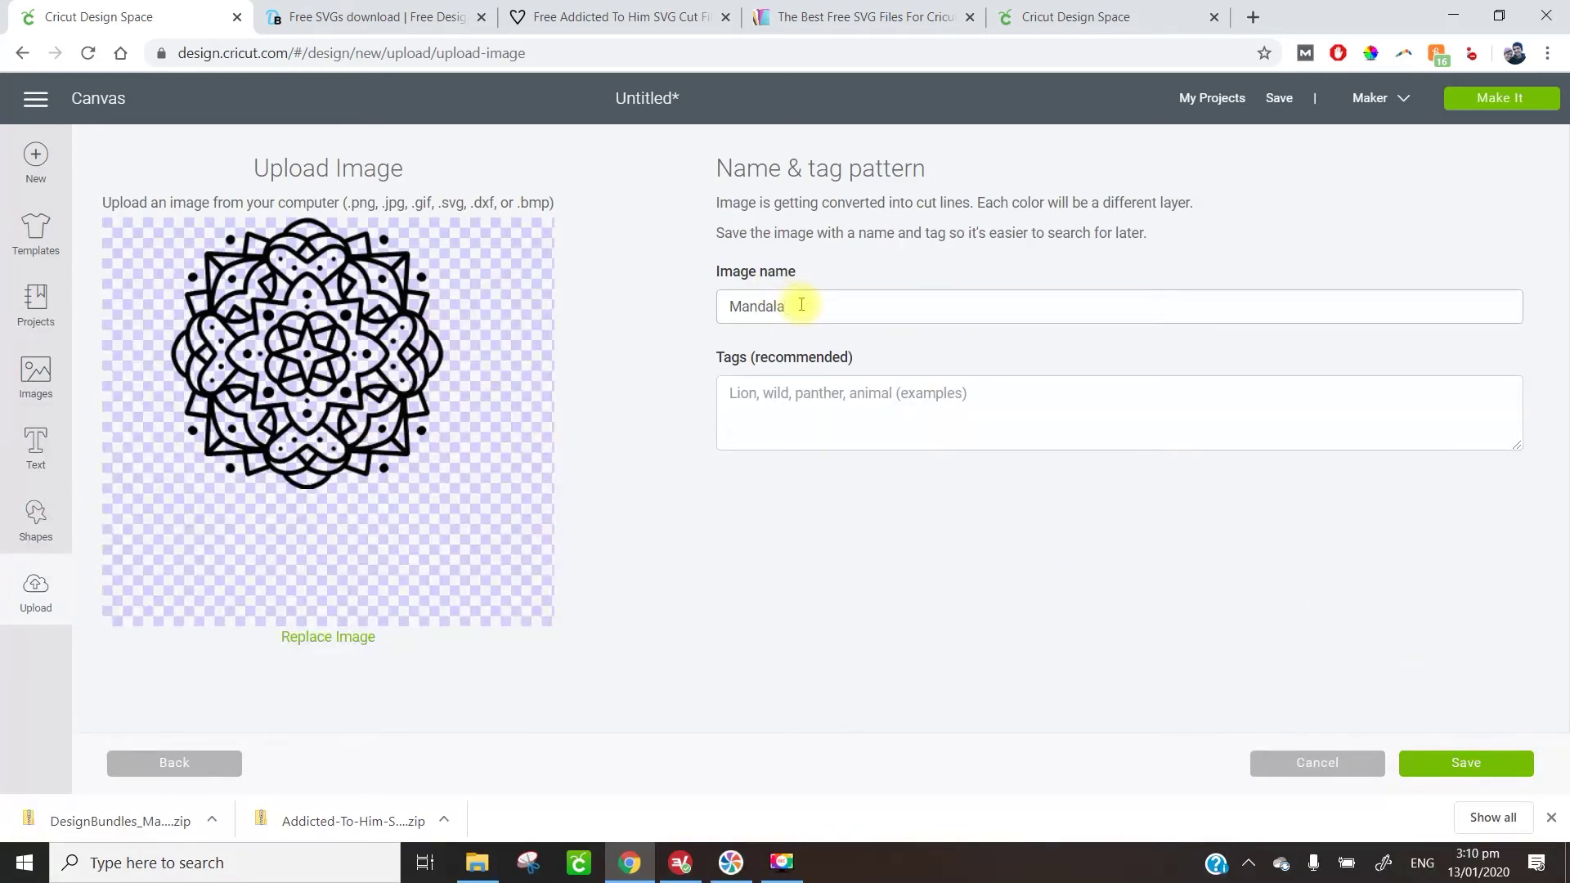
type("6")
left_click(1121, 550)
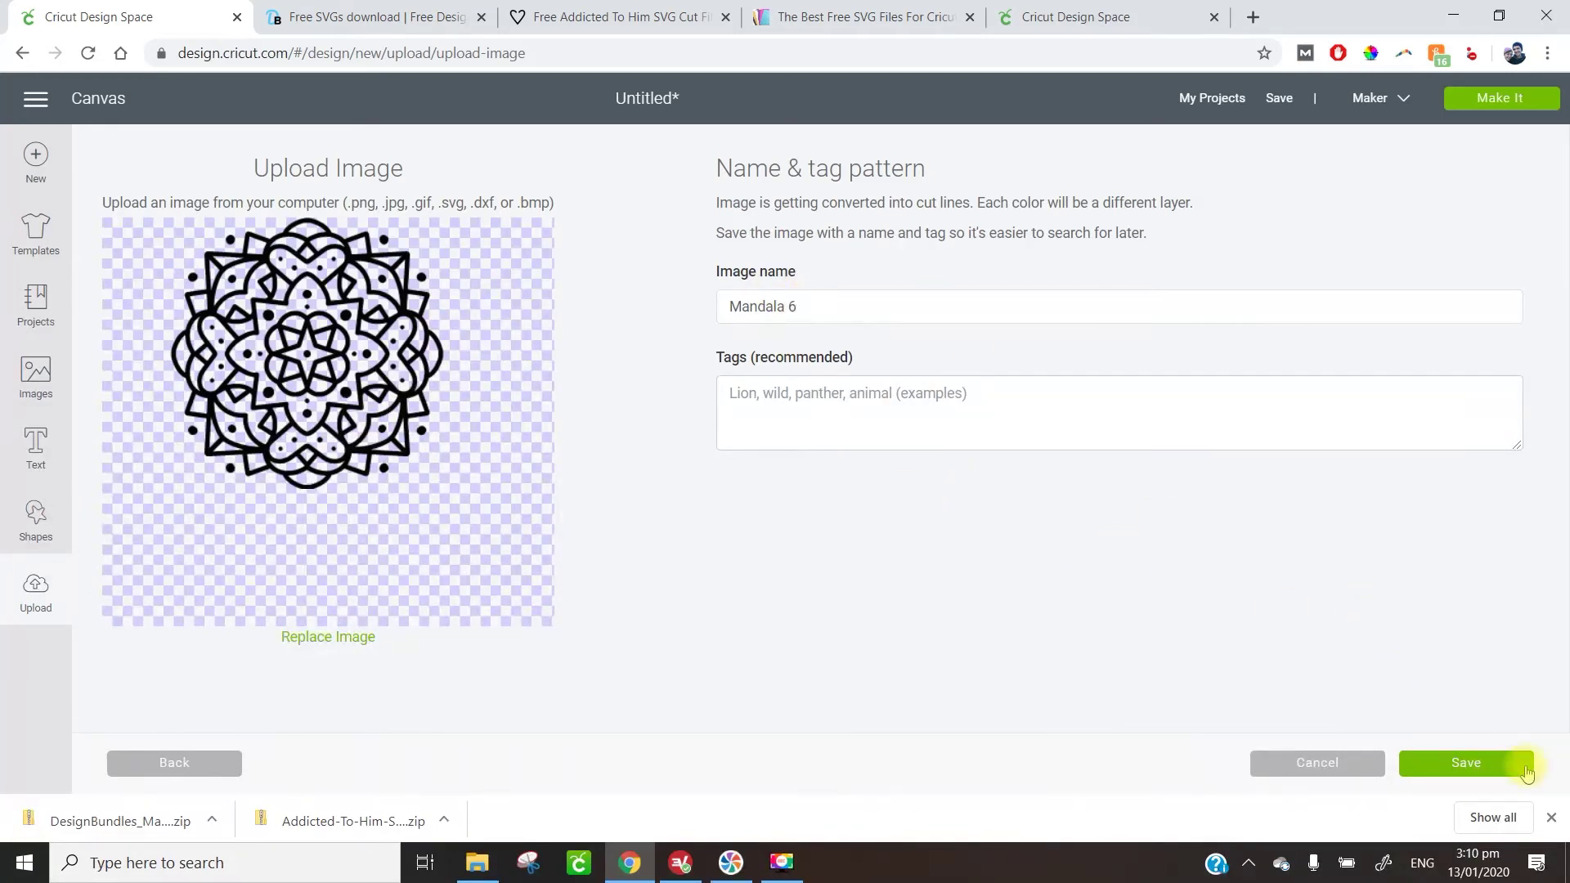
left_click(1524, 769)
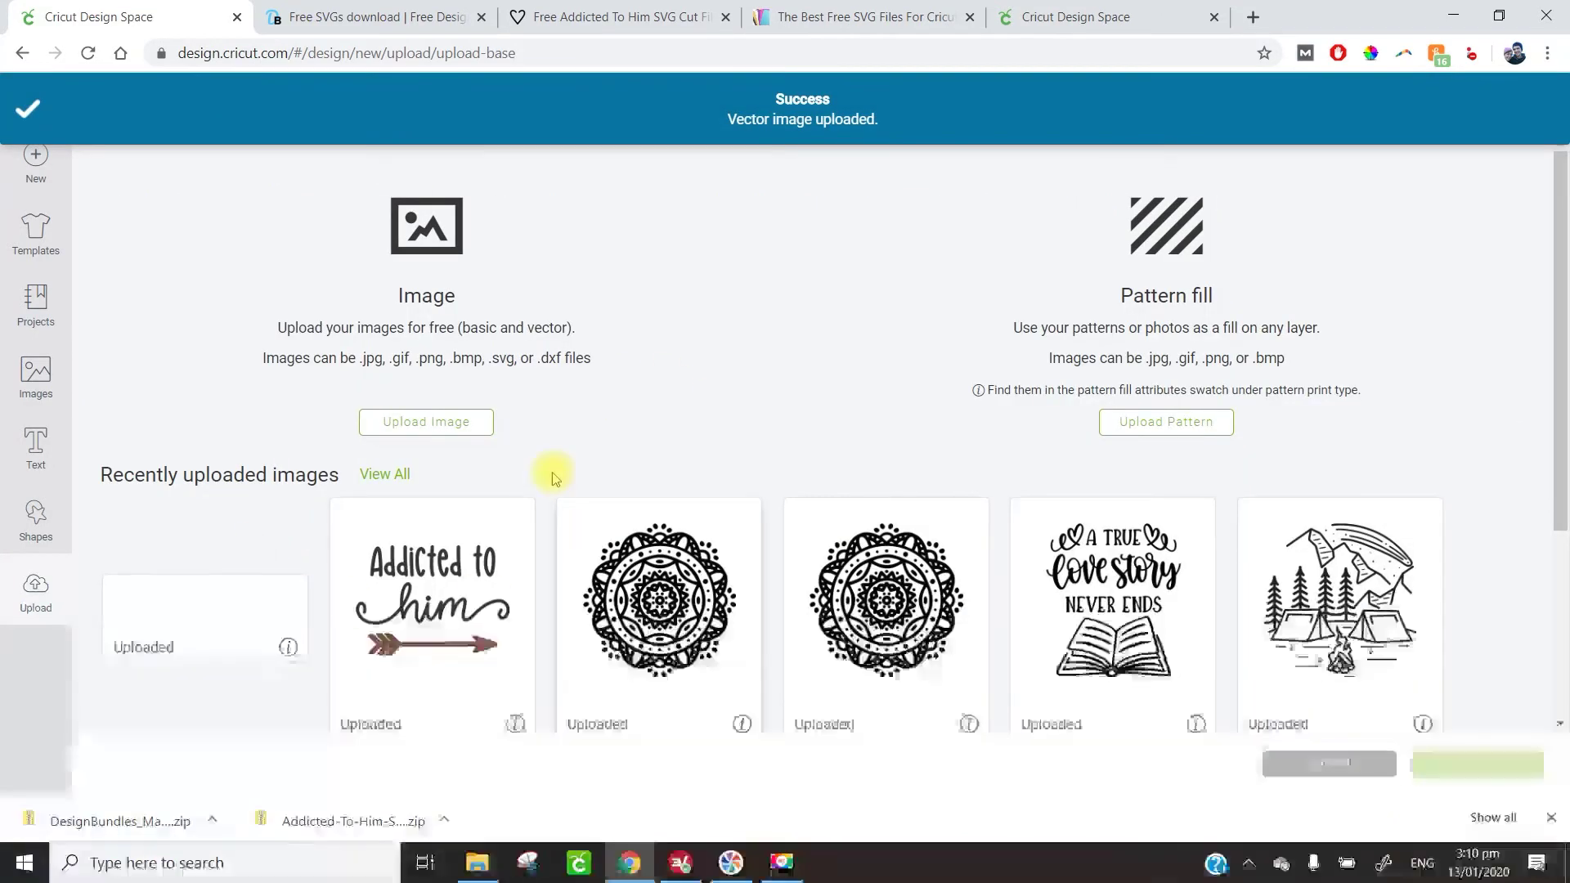
- Start a new image upload and browse to Desktop > Addicted-To-Him-SVG-Cut-File-10393 folder
left_click(416, 426)
left_click(828, 435)
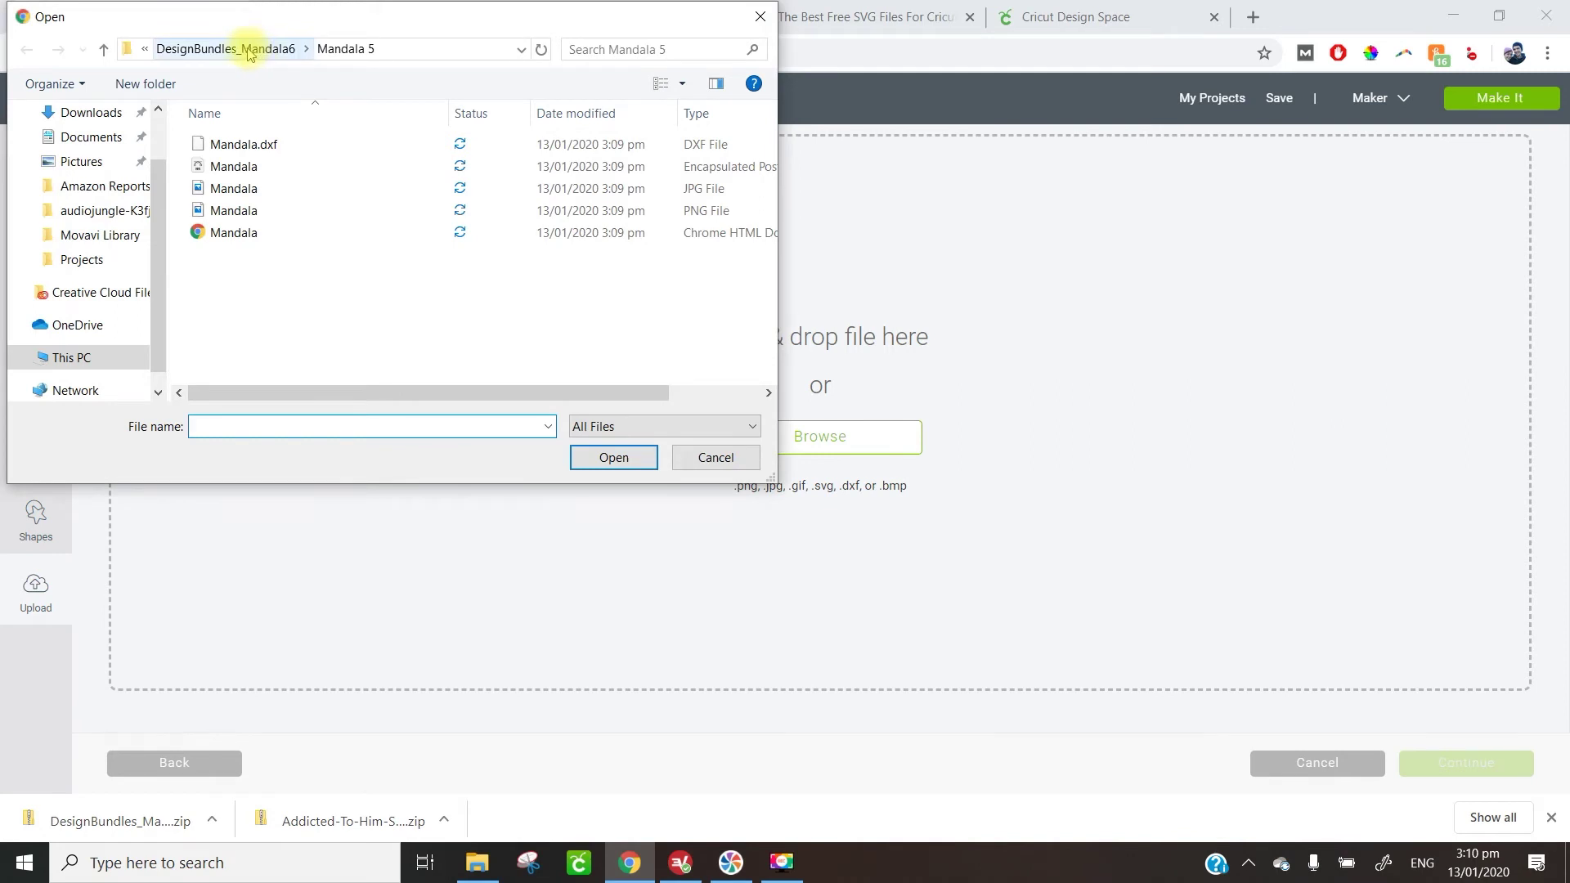
left_click(248, 49)
left_click(208, 49)
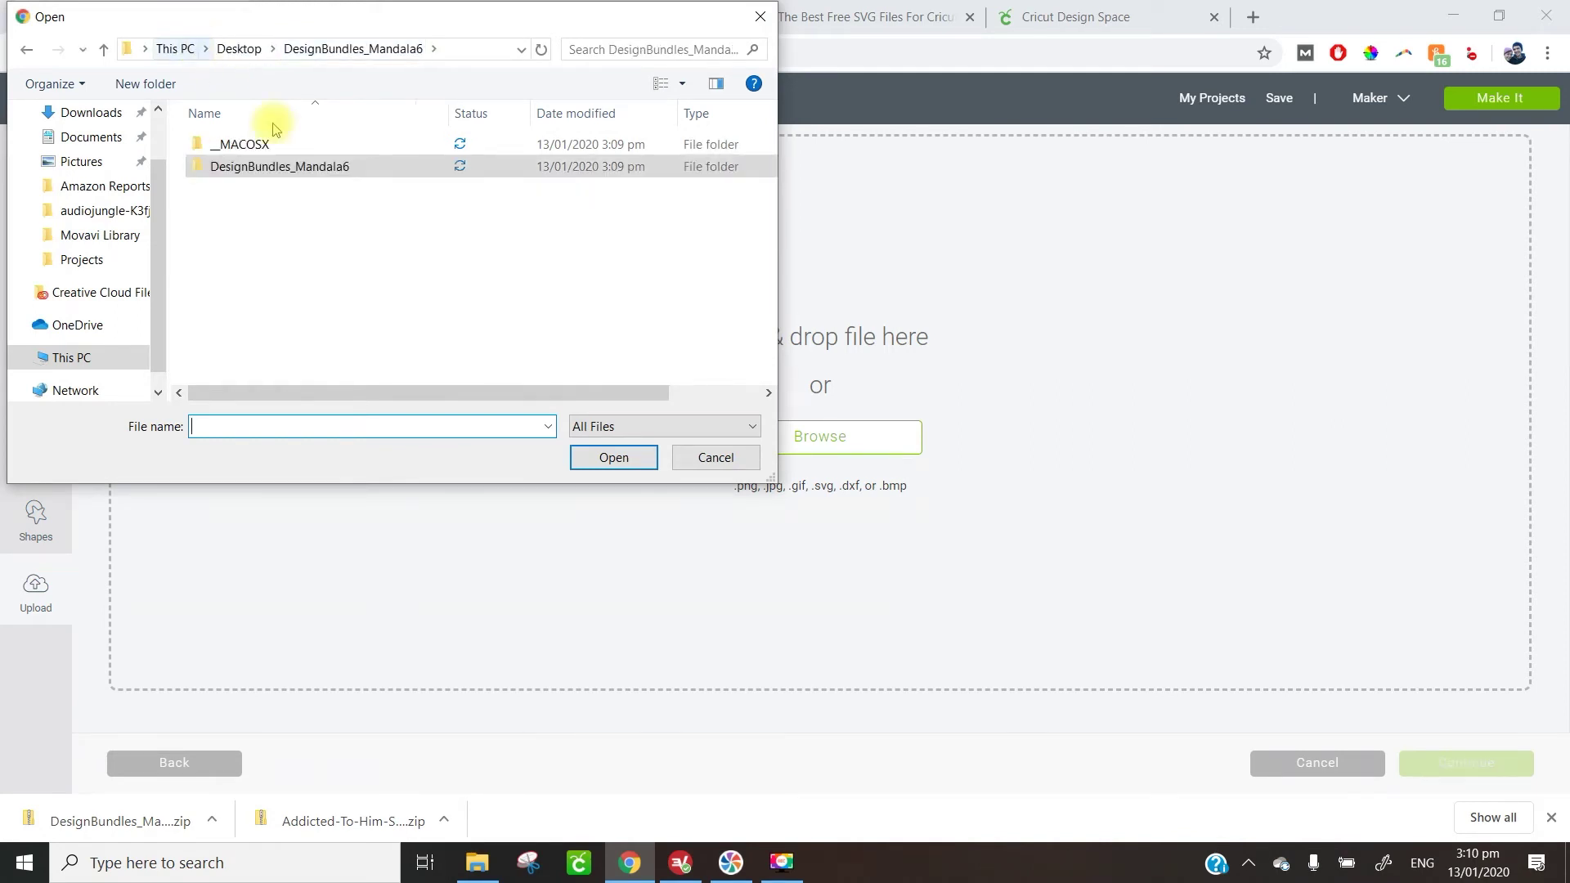
left_click(239, 50)
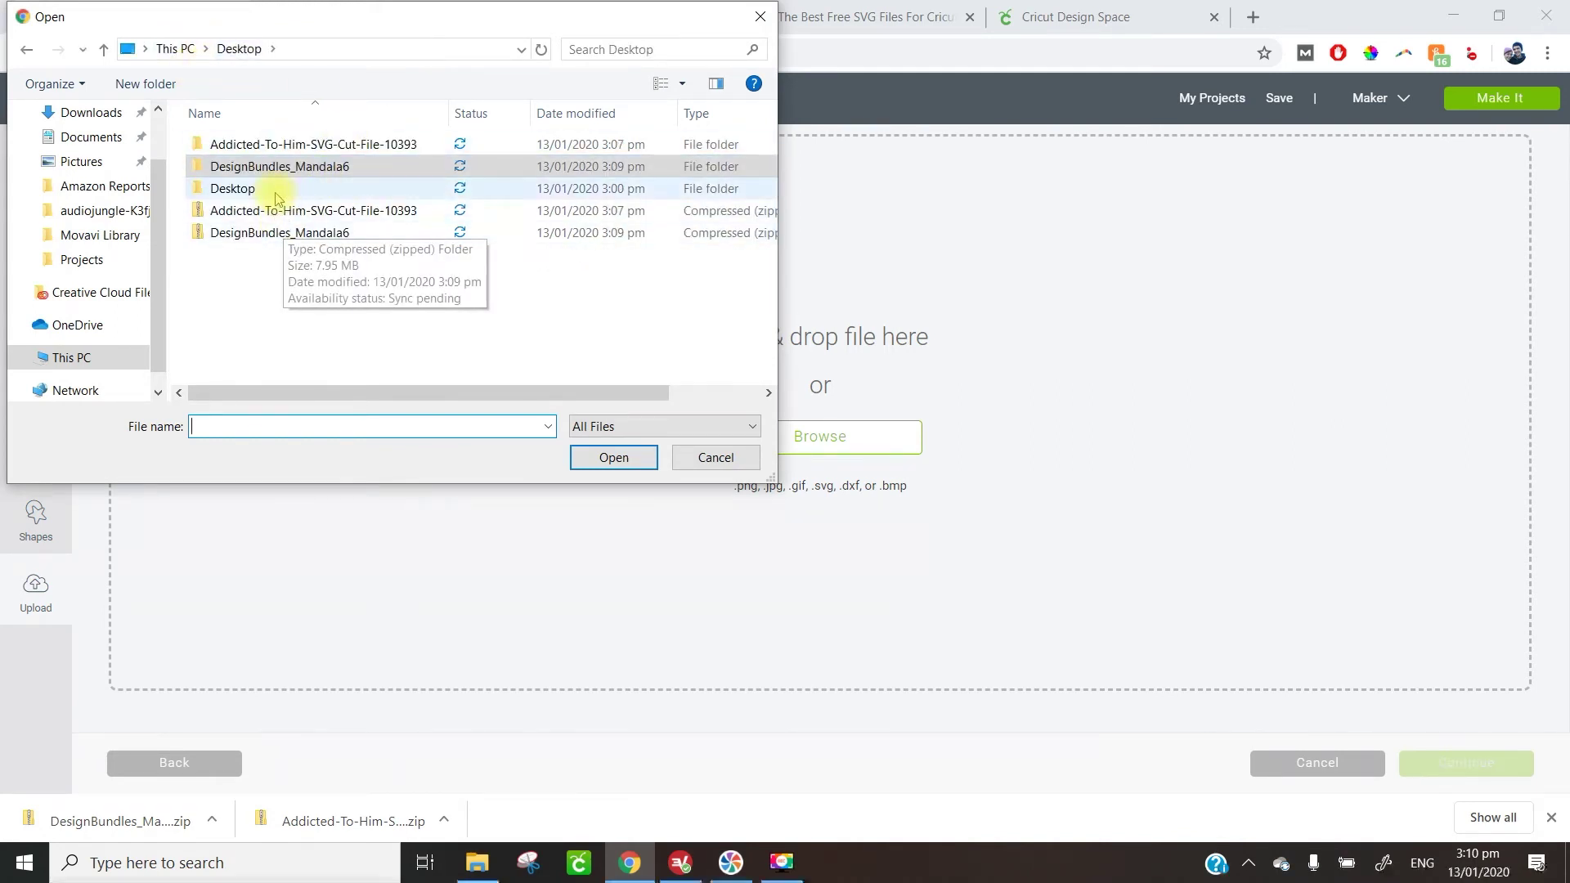
double_click(290, 144)
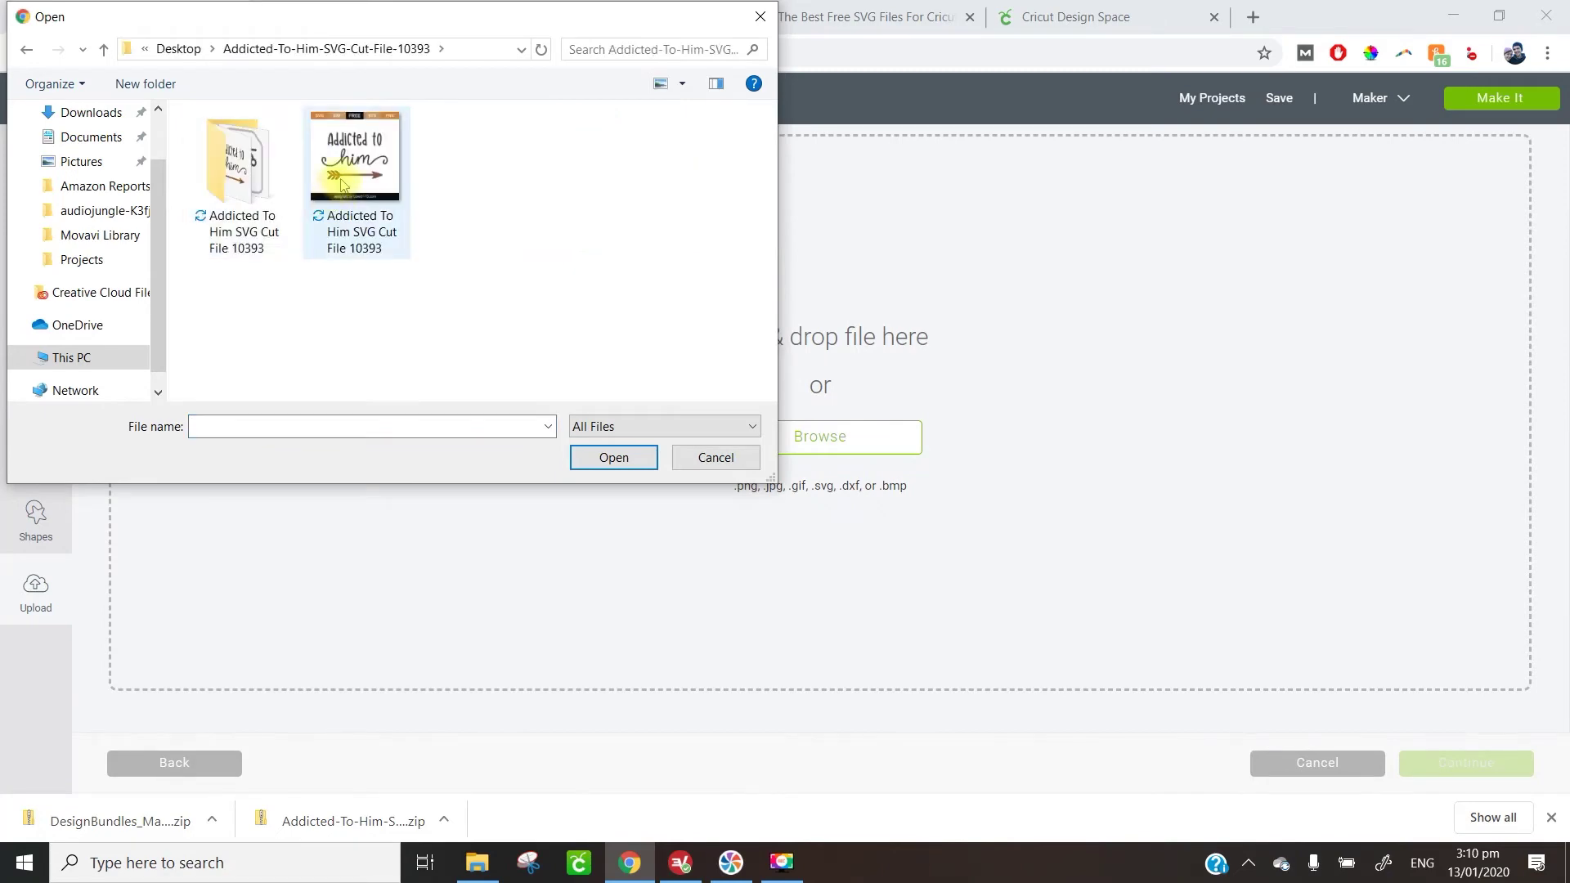
double_click(229, 164)
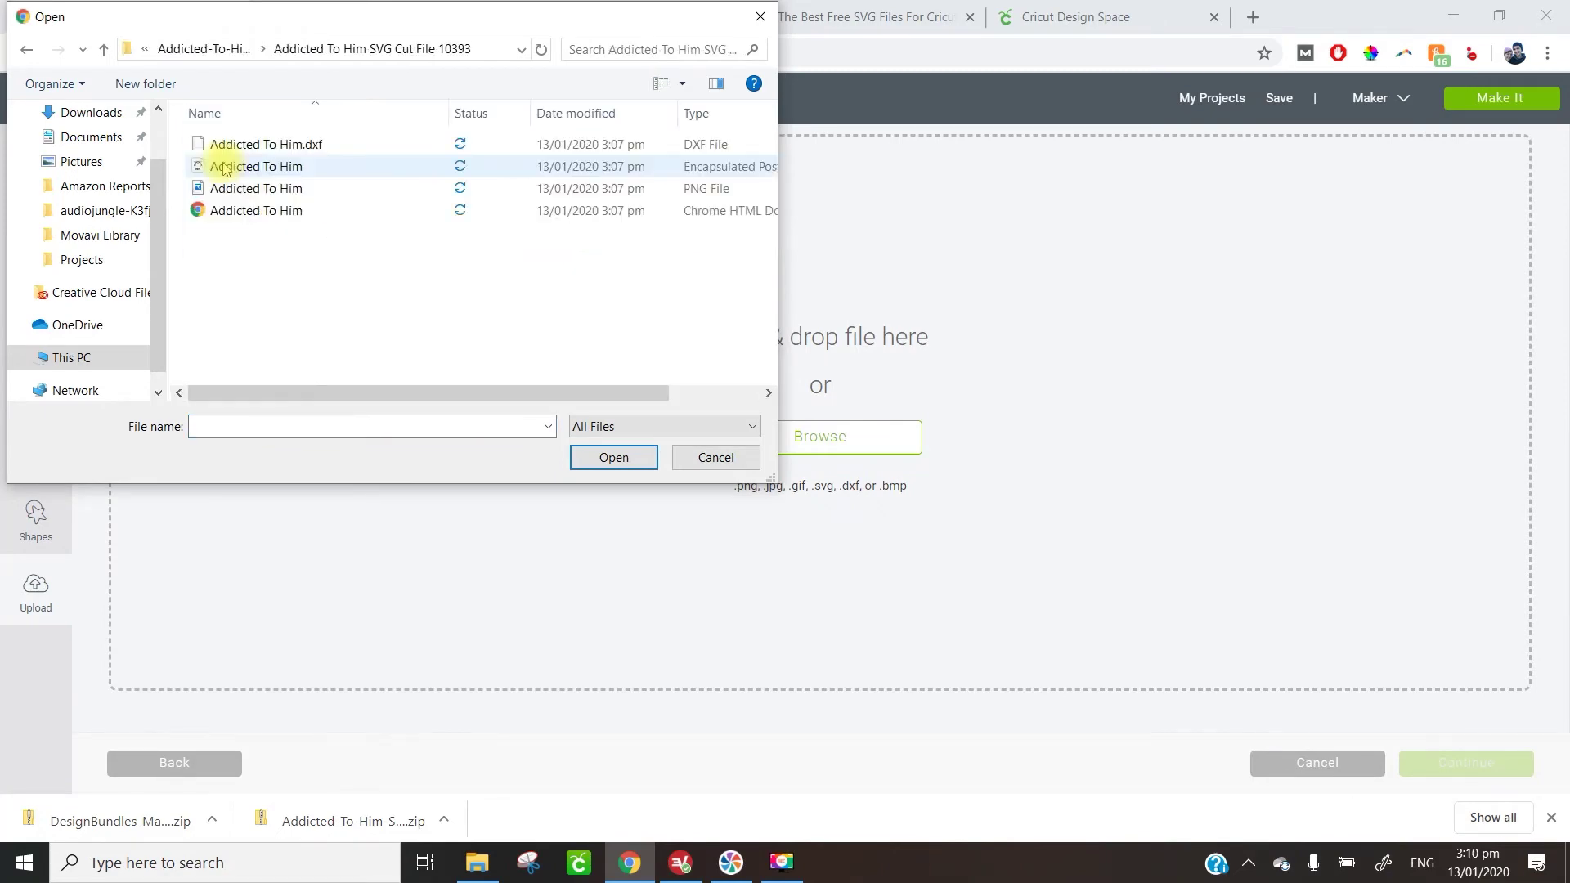
- Load the Addicted To Him PNG, set it to Simple image type, and continue to erasing
double_click(513, 190)
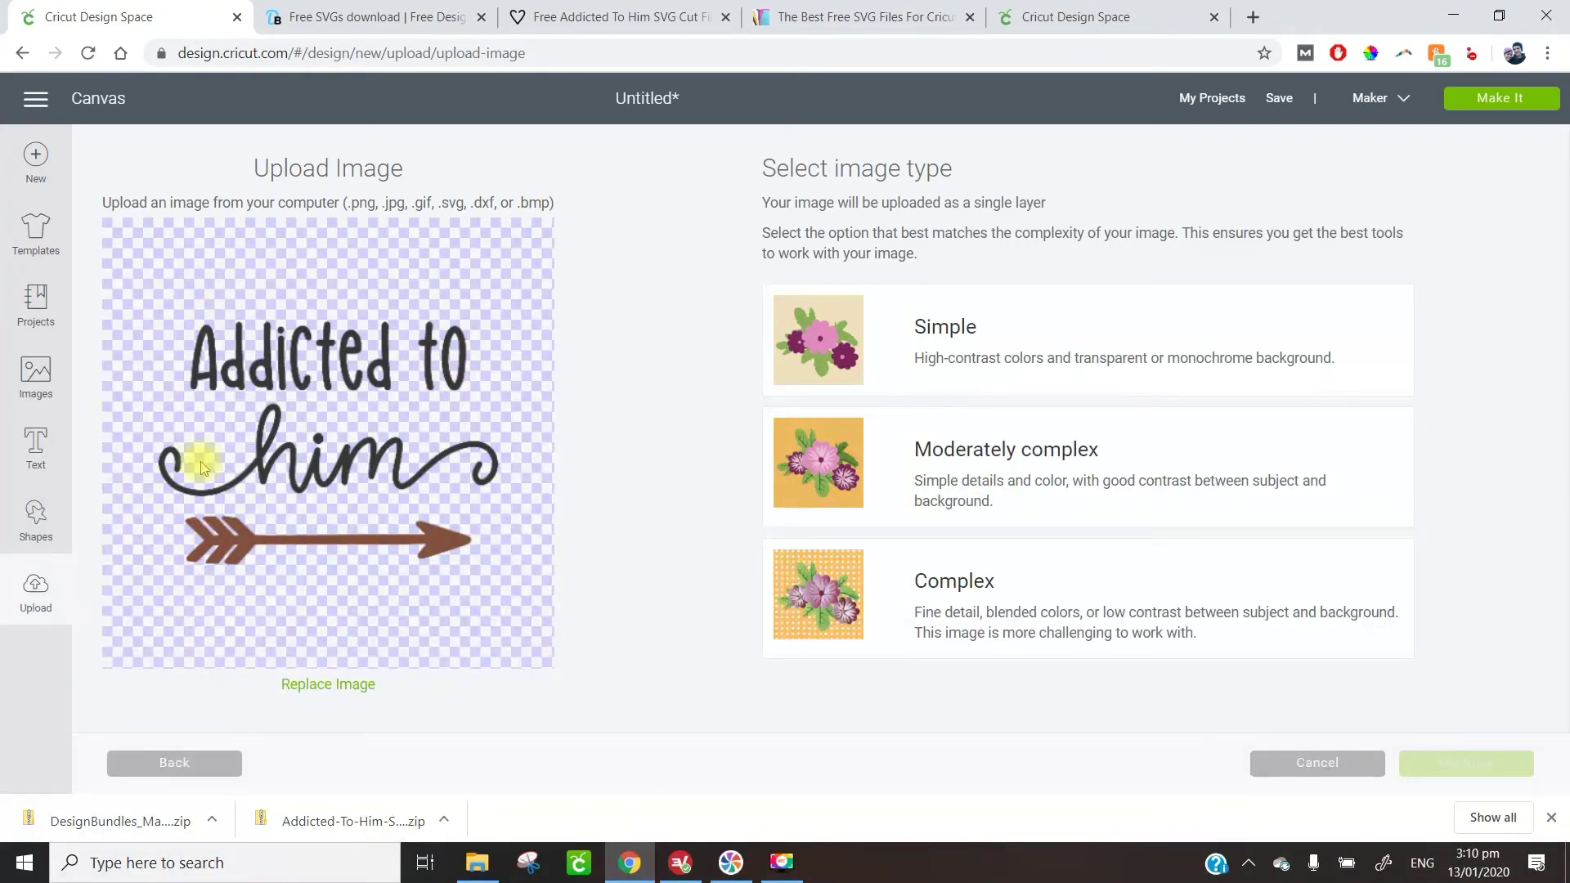
left_click(981, 335)
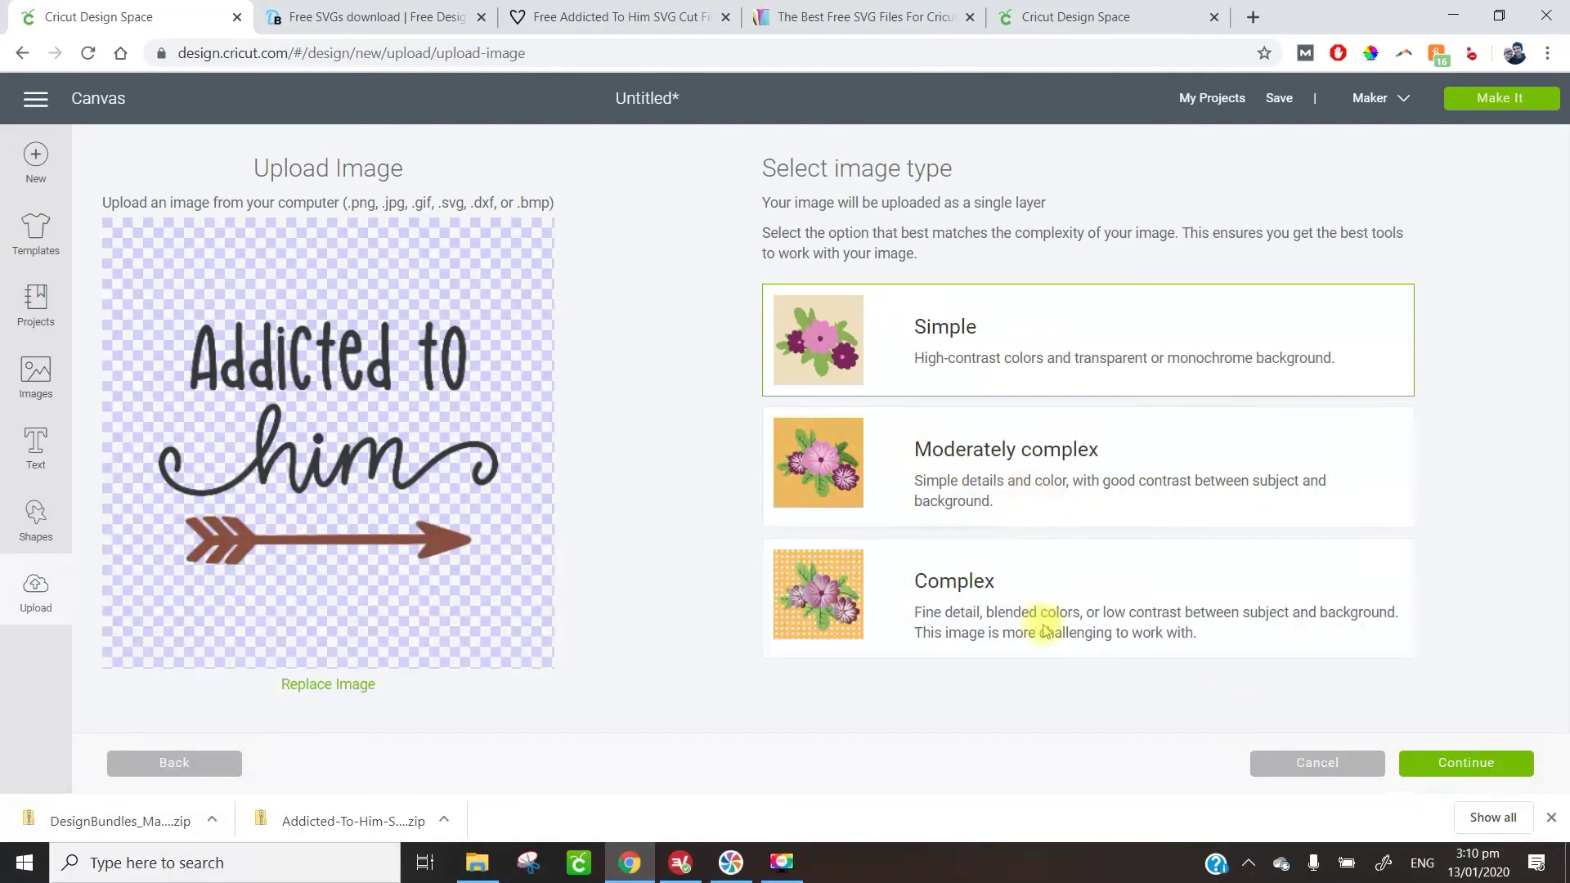
left_click(1468, 764)
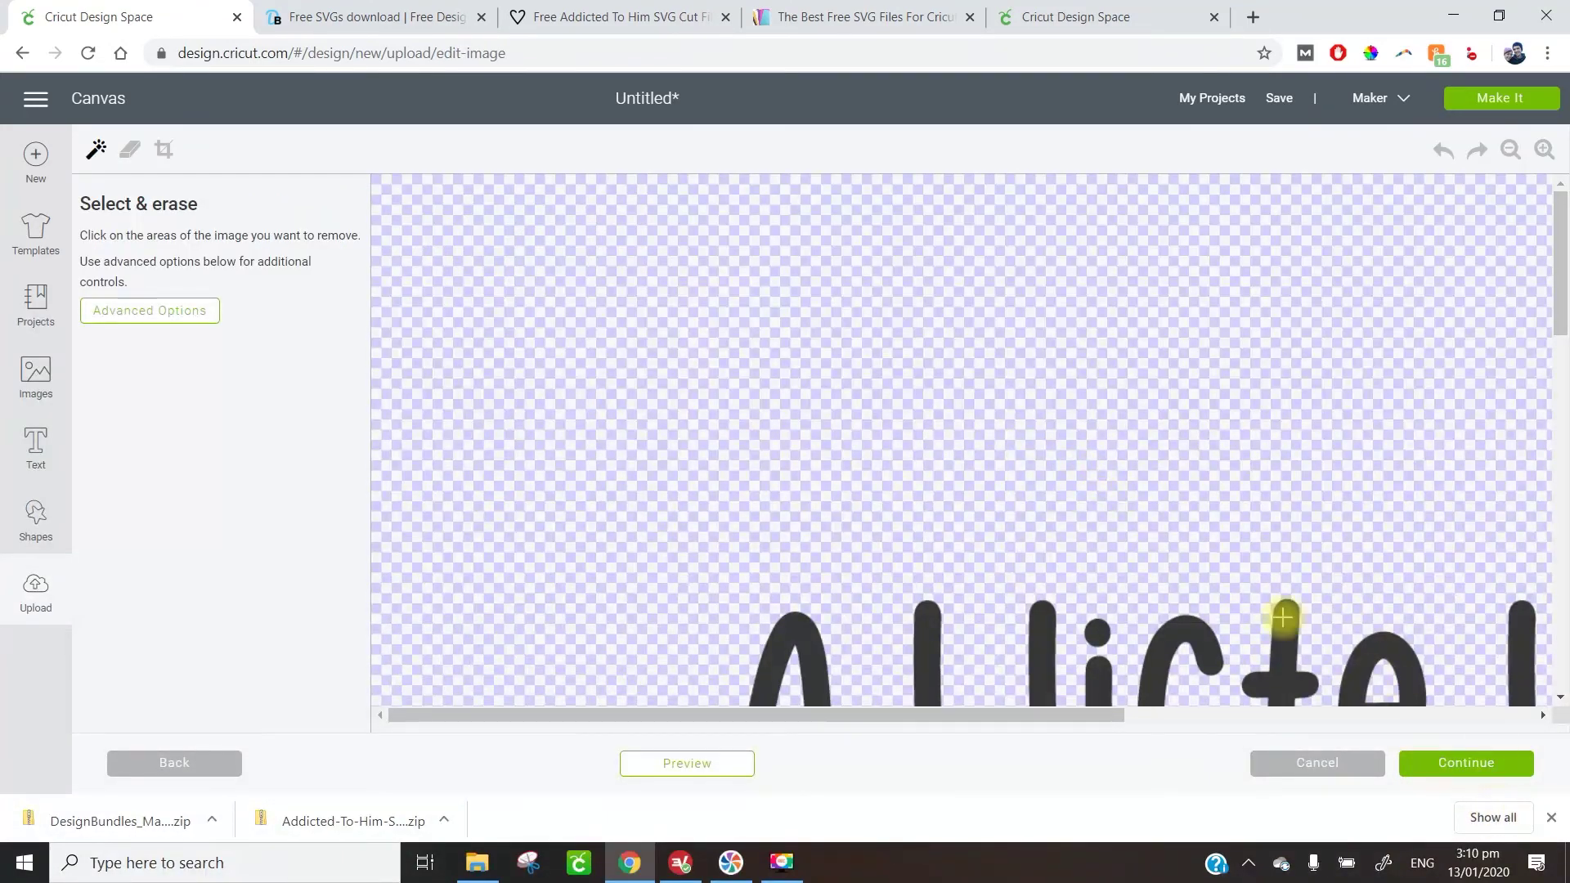
- Save the Addicted To Him upload as a Cut image, then insert its thumbnail onto the canvas
left_click(1478, 765)
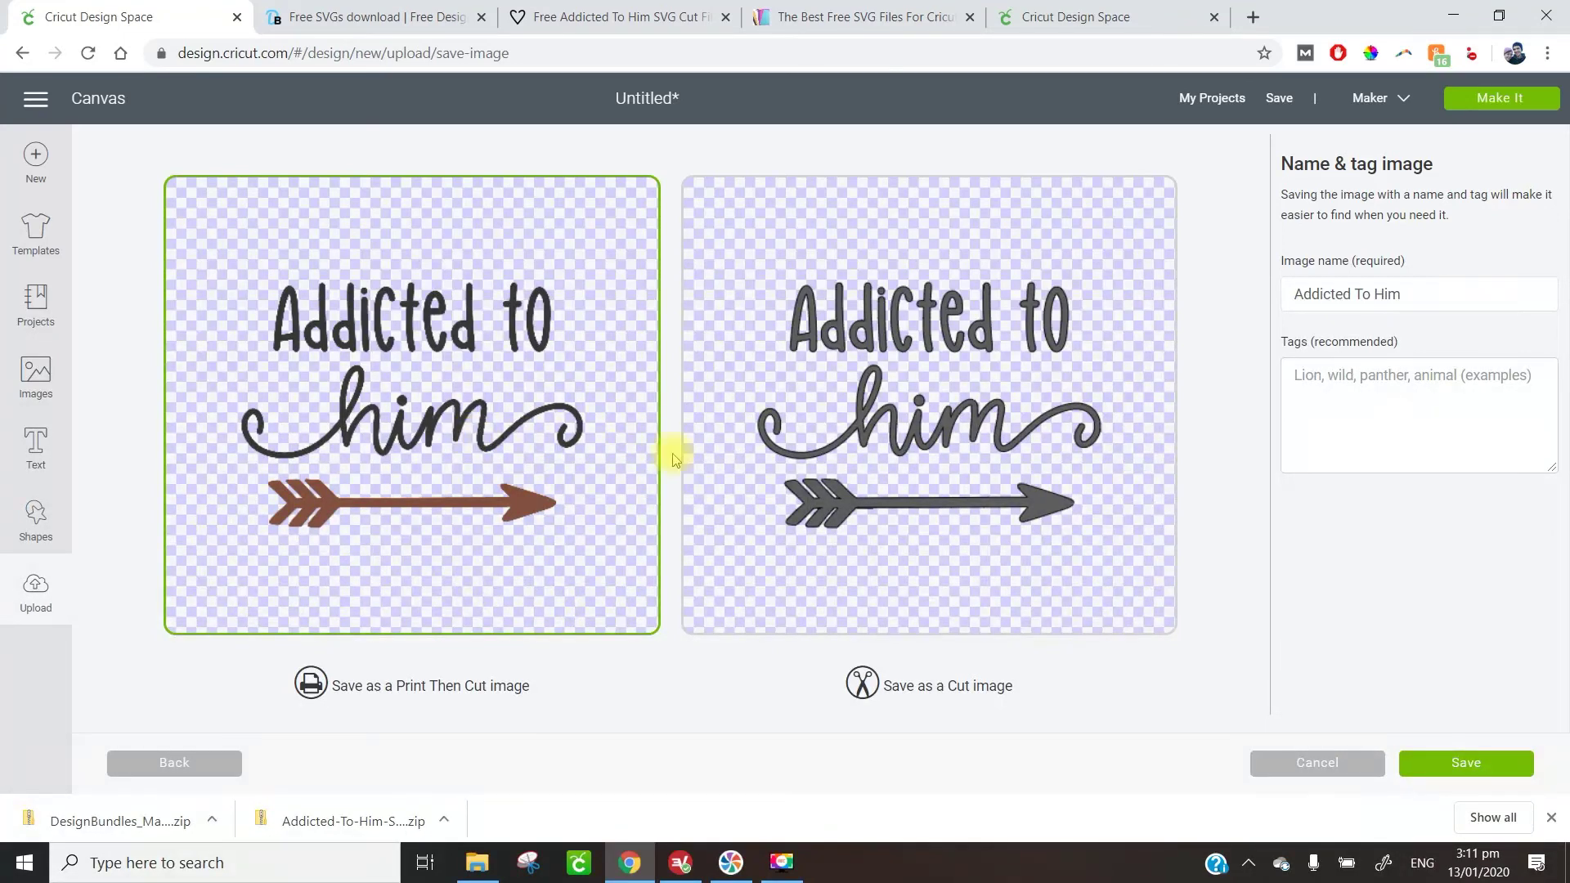
left_click(1053, 390)
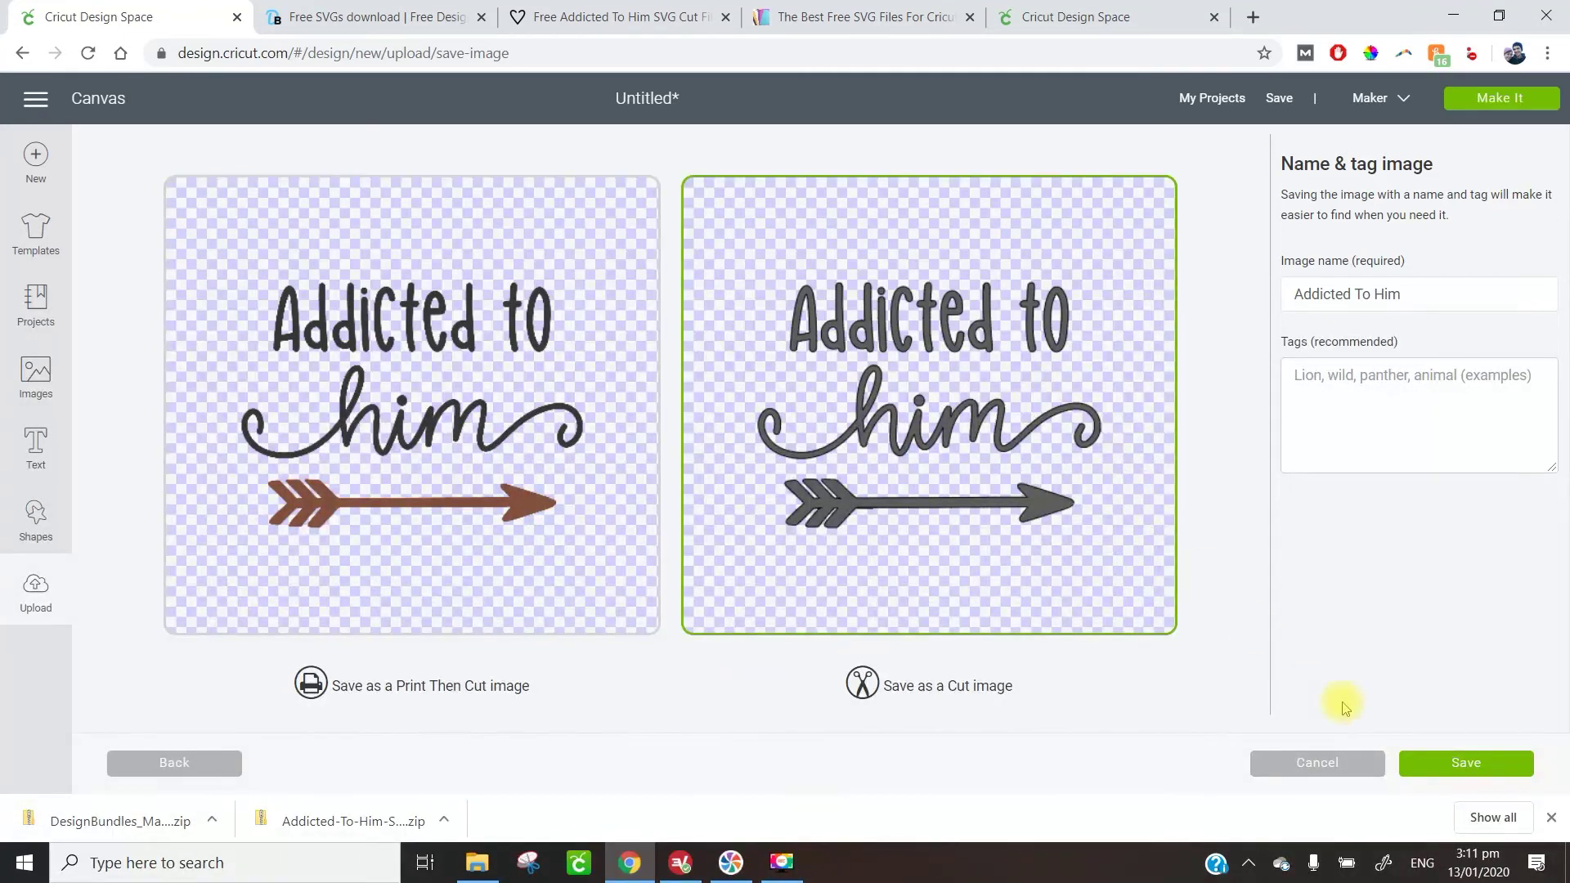
left_click(1472, 765)
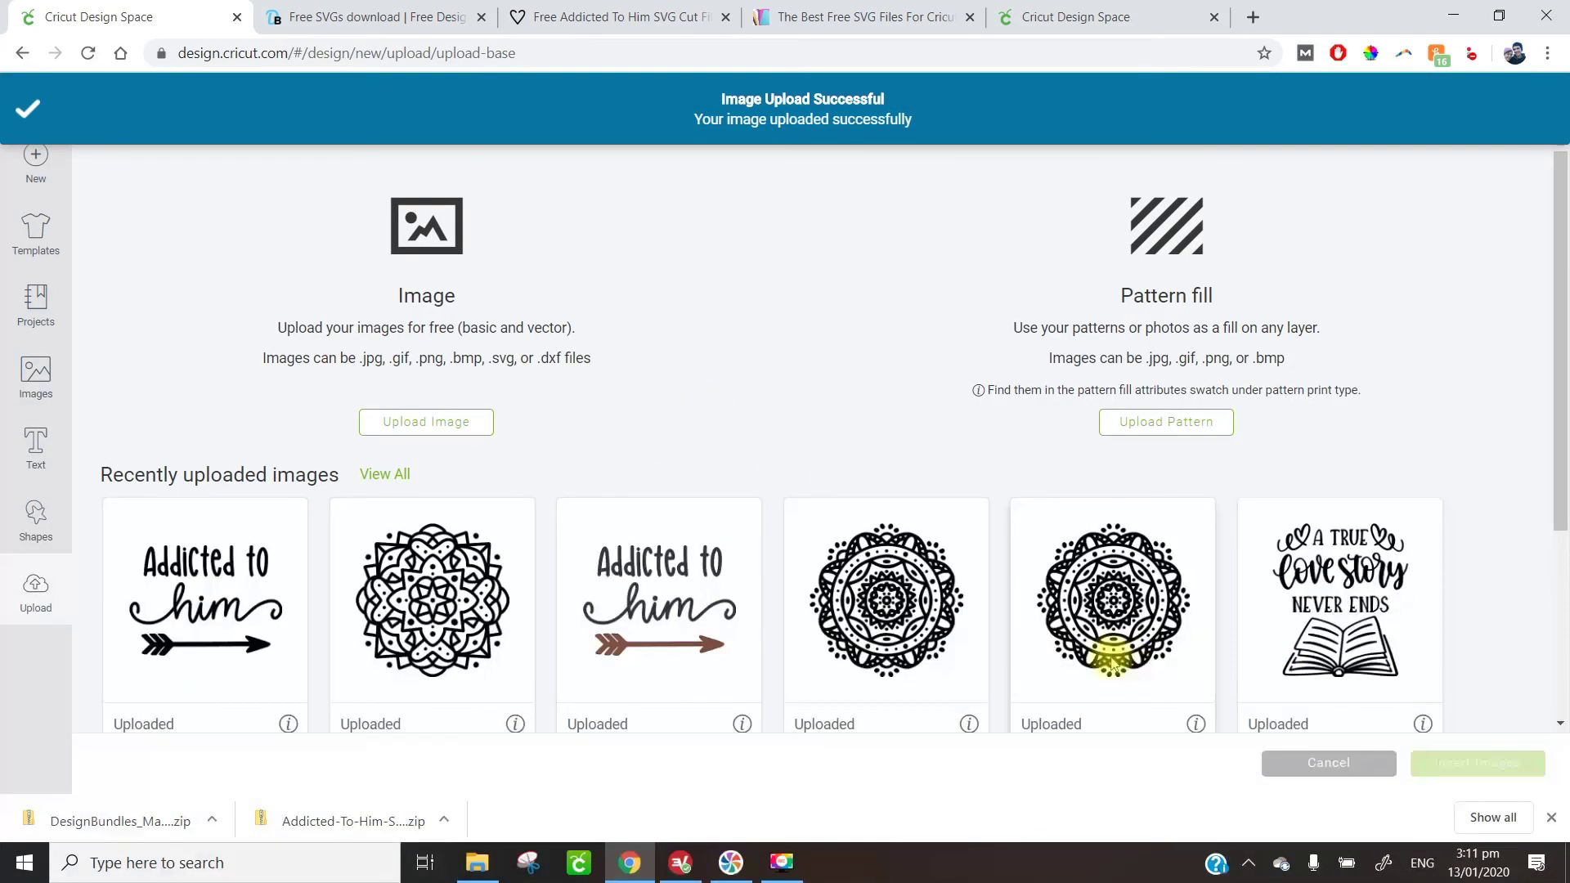
left_click(141, 569)
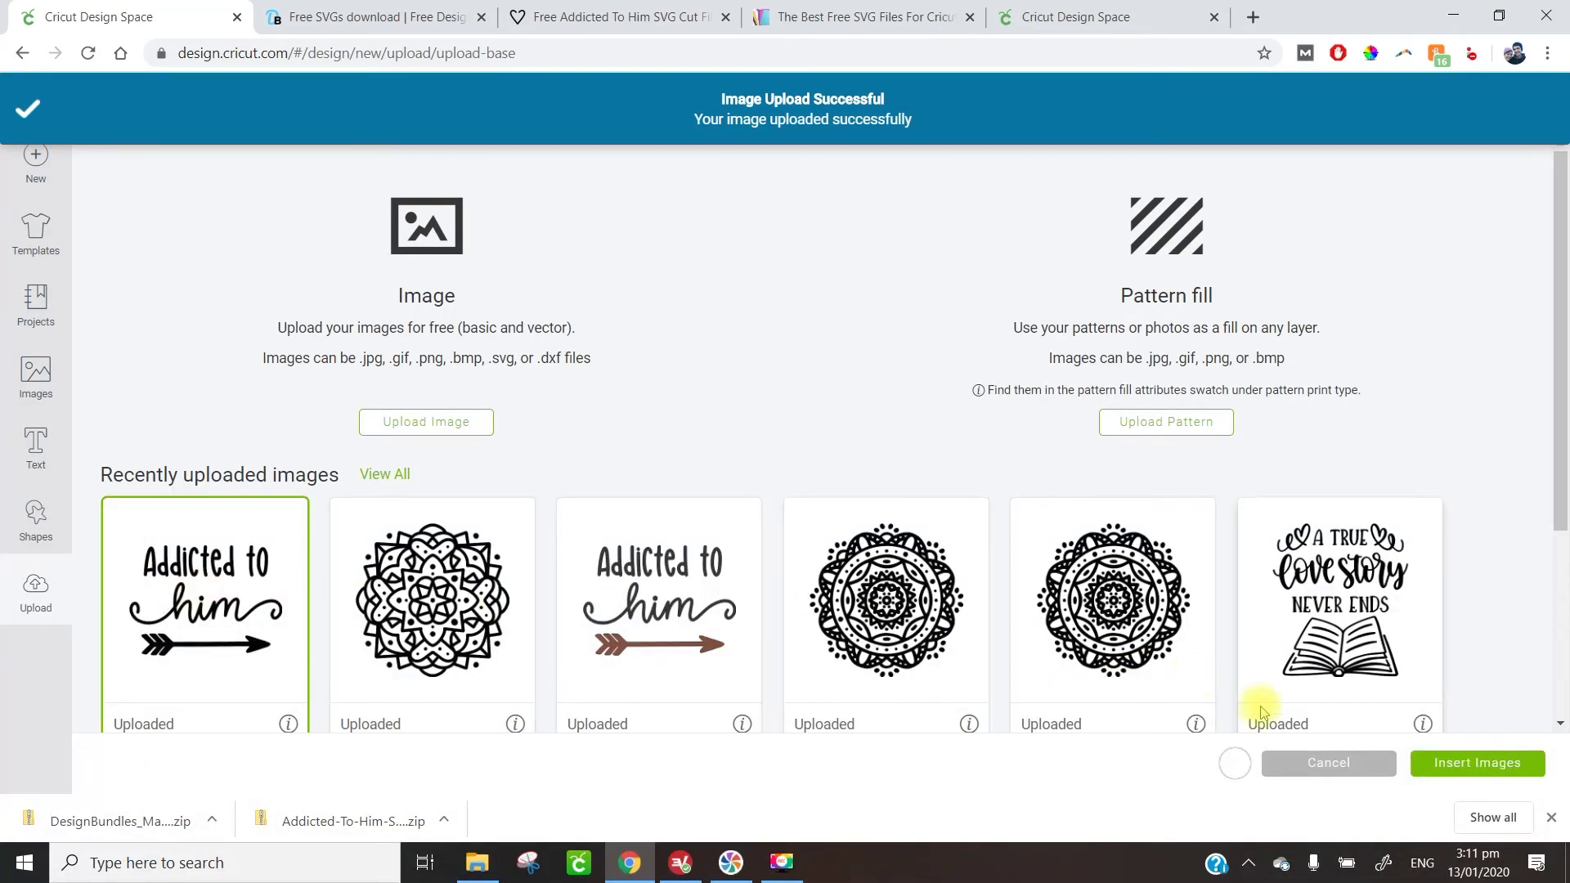
left_click(1479, 763)
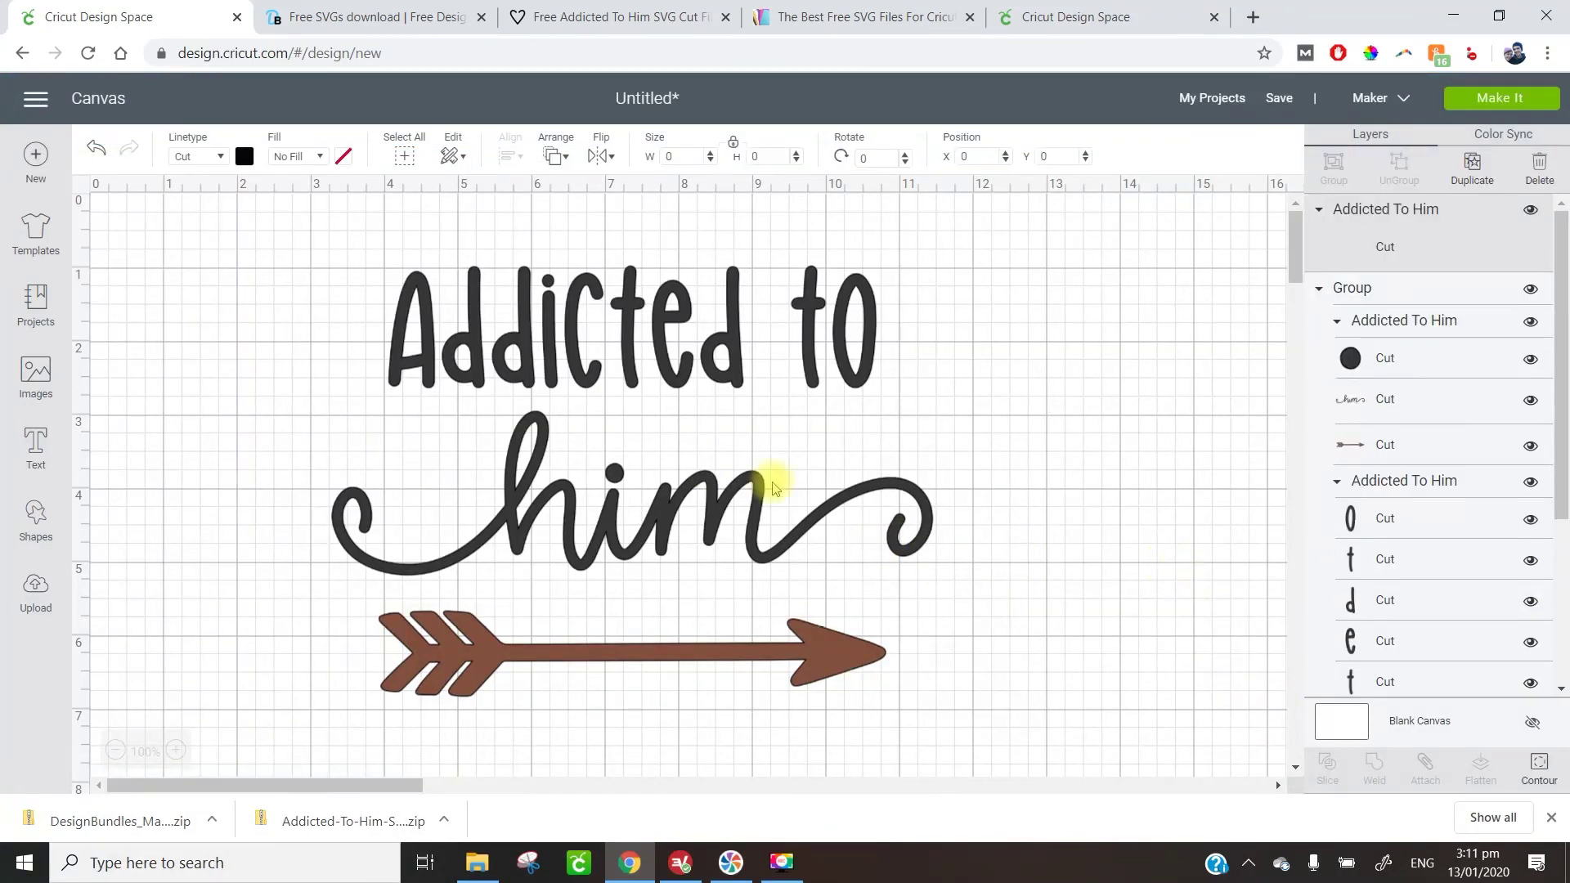
- Move the large black Addicted To Him copy left and down on the canvas
scroll(1063, 446, "down", 5)
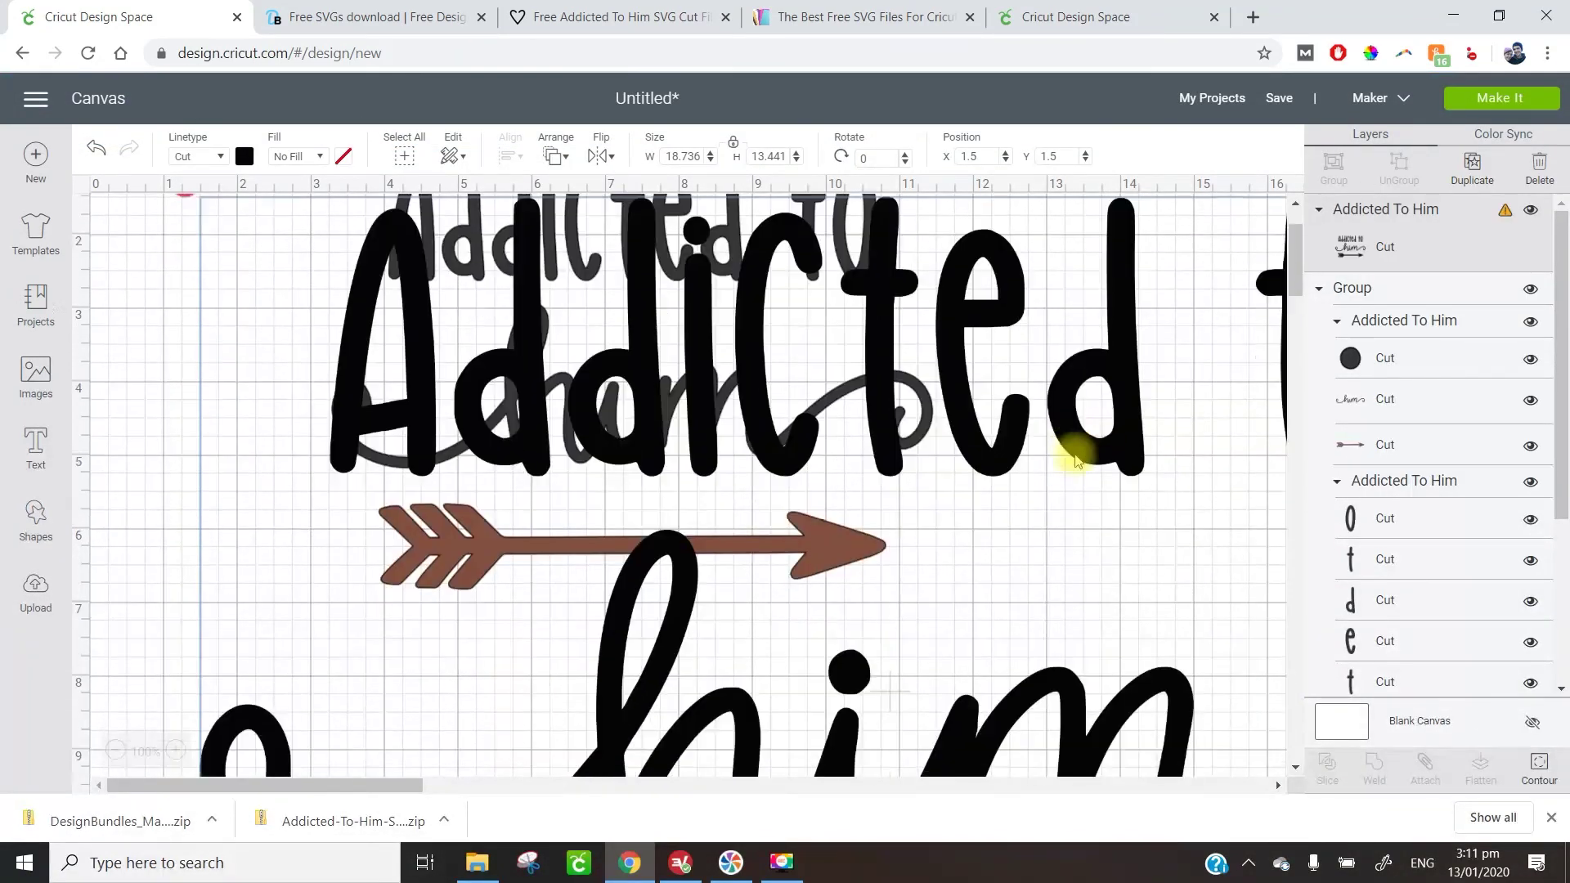
scroll(900, 409, "down", 3)
scroll(886, 407, "up", 4)
scroll(507, 413, "down", 4)
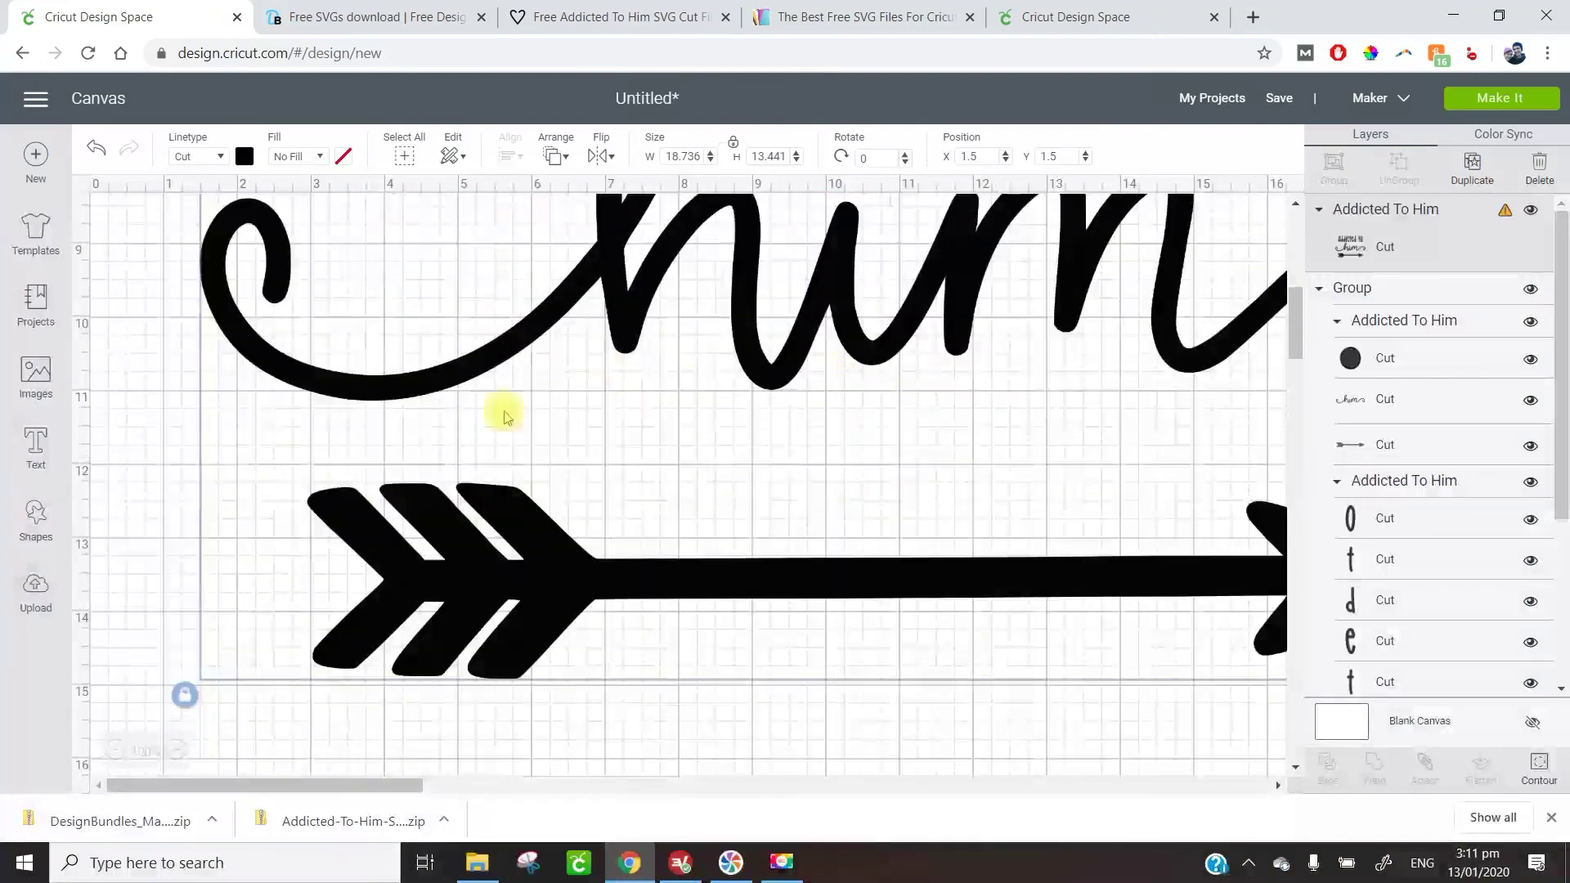
left_click(130, 503)
scroll(869, 431, "up", 8)
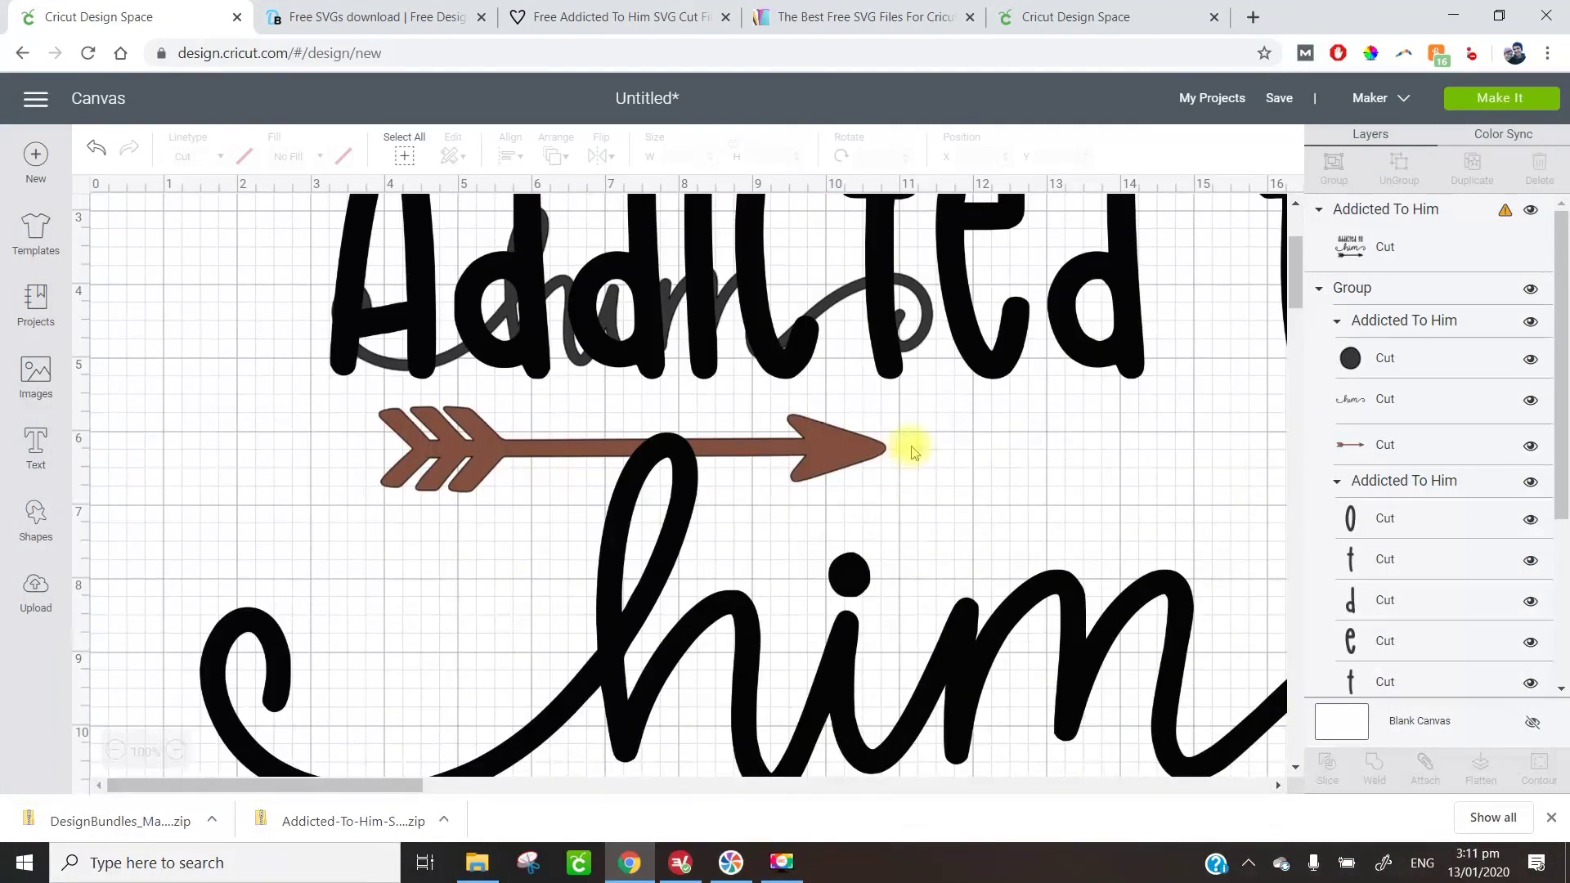
left_click_drag(1063, 467, 845, 560)
scroll(1041, 455, "down", 10)
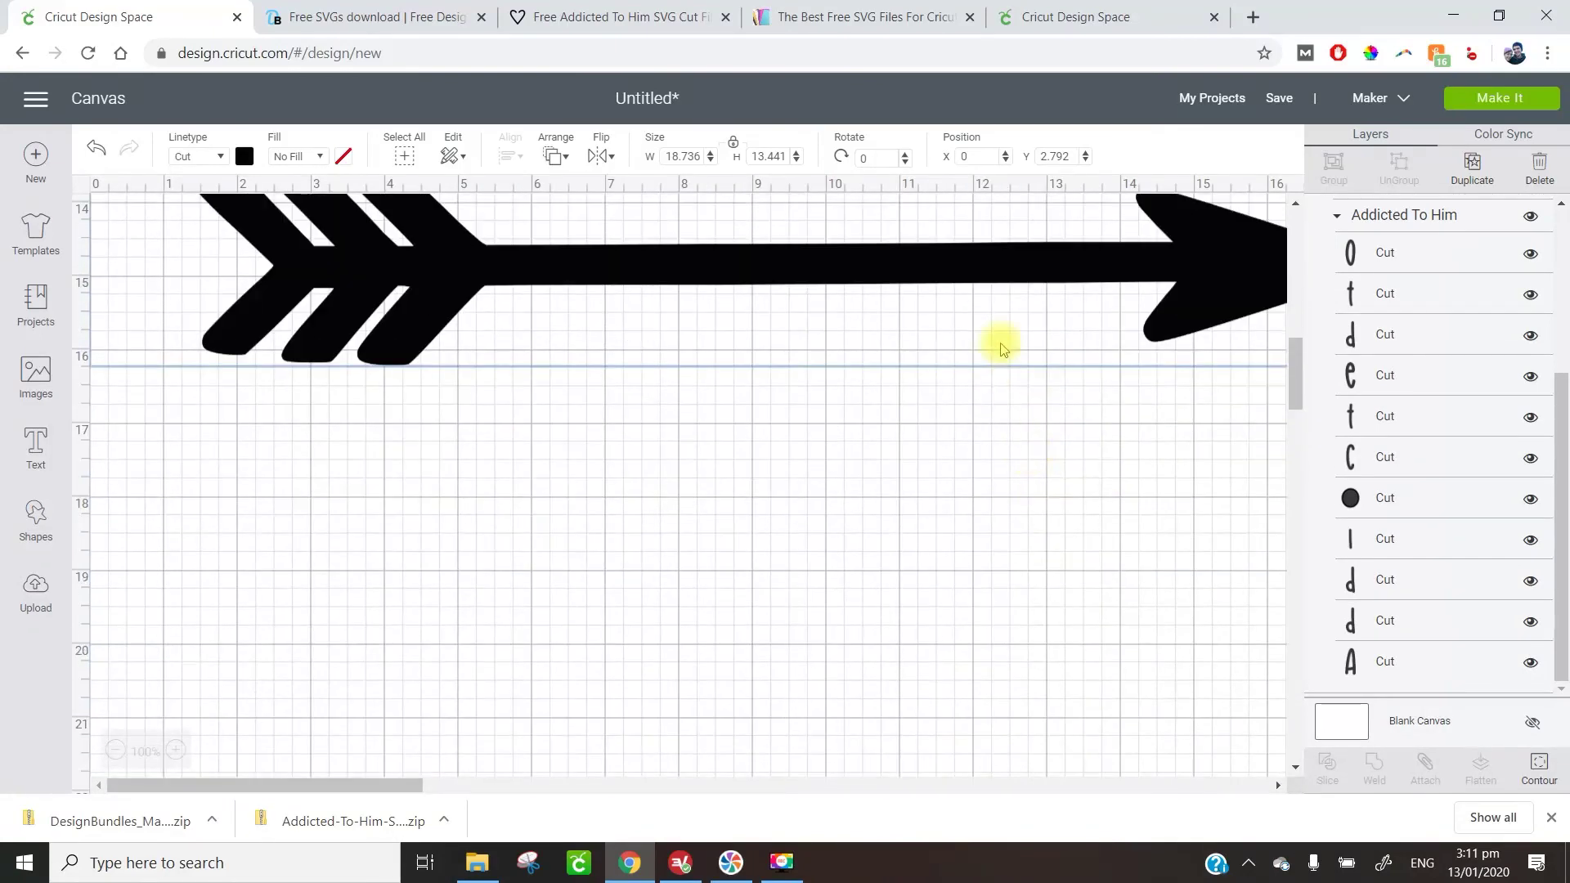
left_click(999, 521)
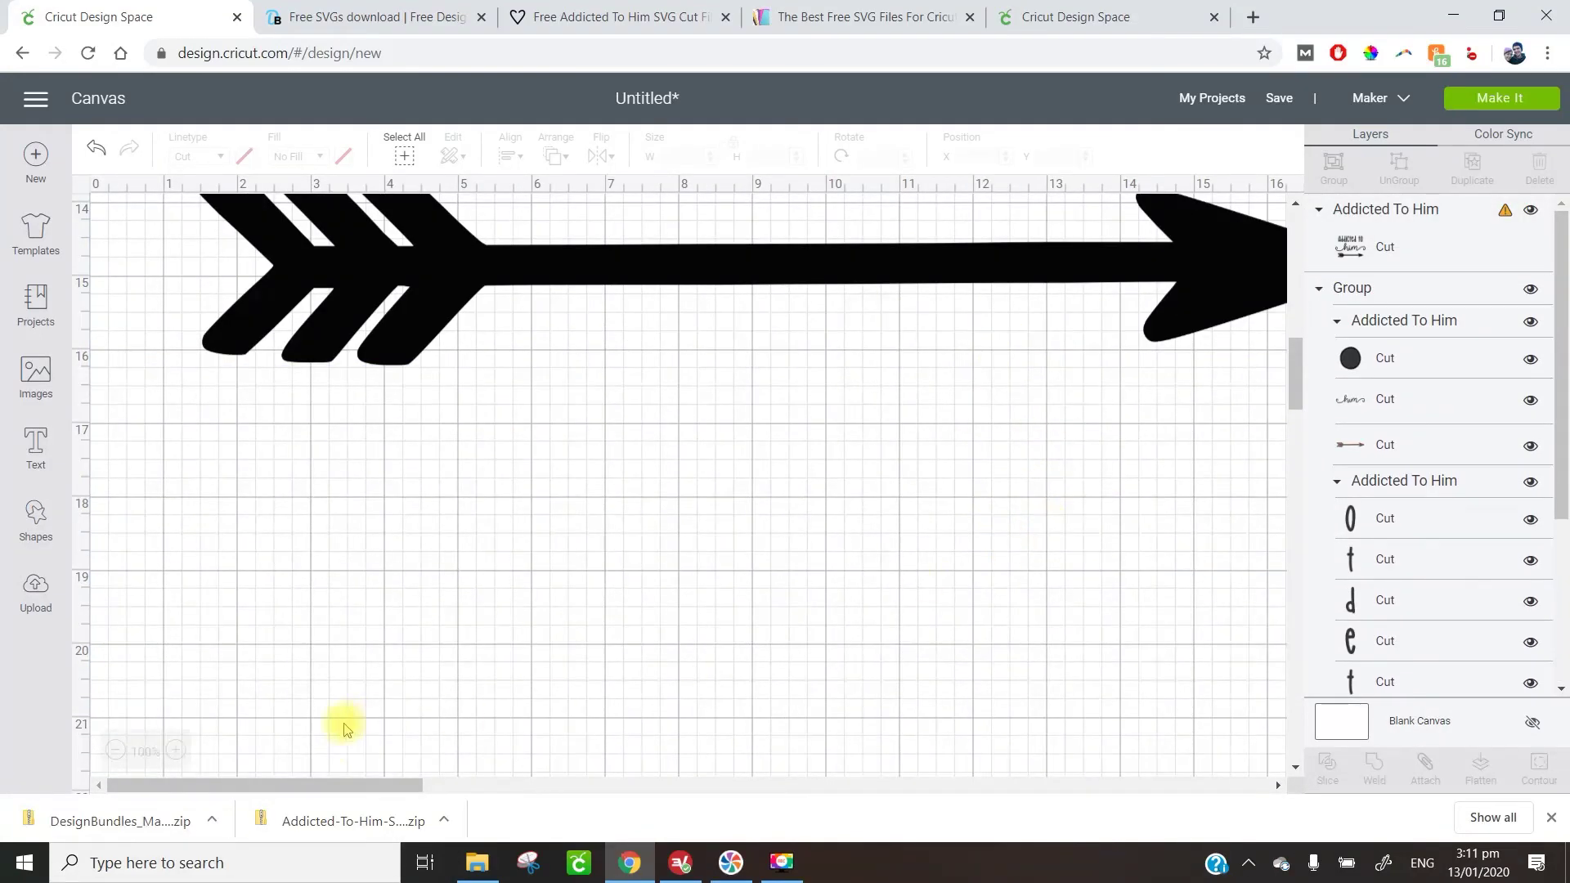
left_click_drag(358, 781, 640, 777)
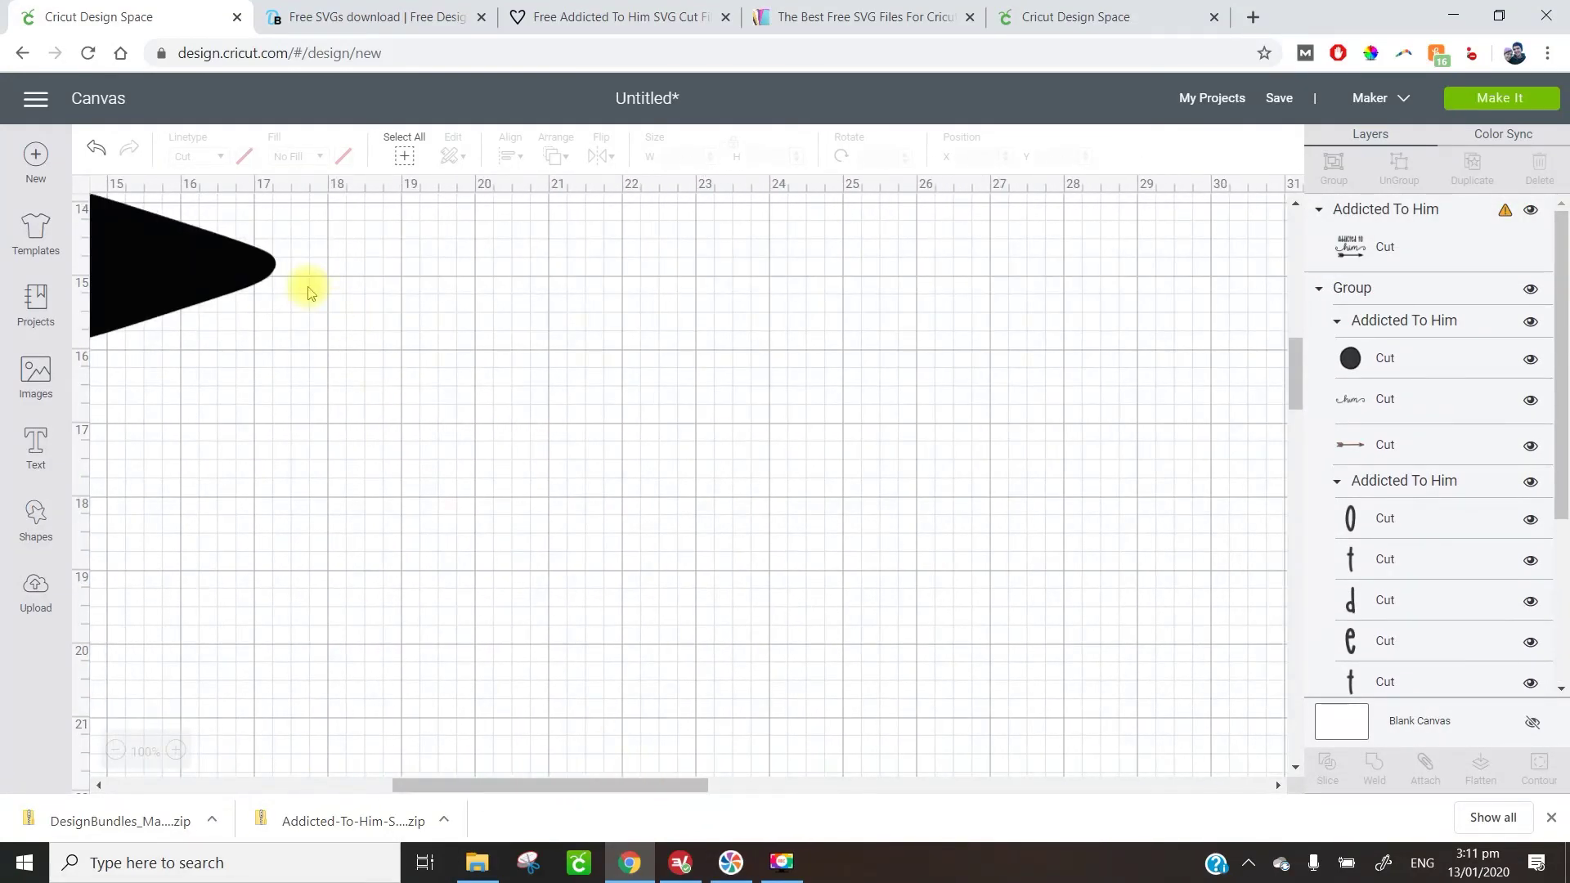
- Resize the black copy to 15.736 × 11.289 in and drag it further down
left_click(290, 274)
left_click_drag(400, 391, 6, 162)
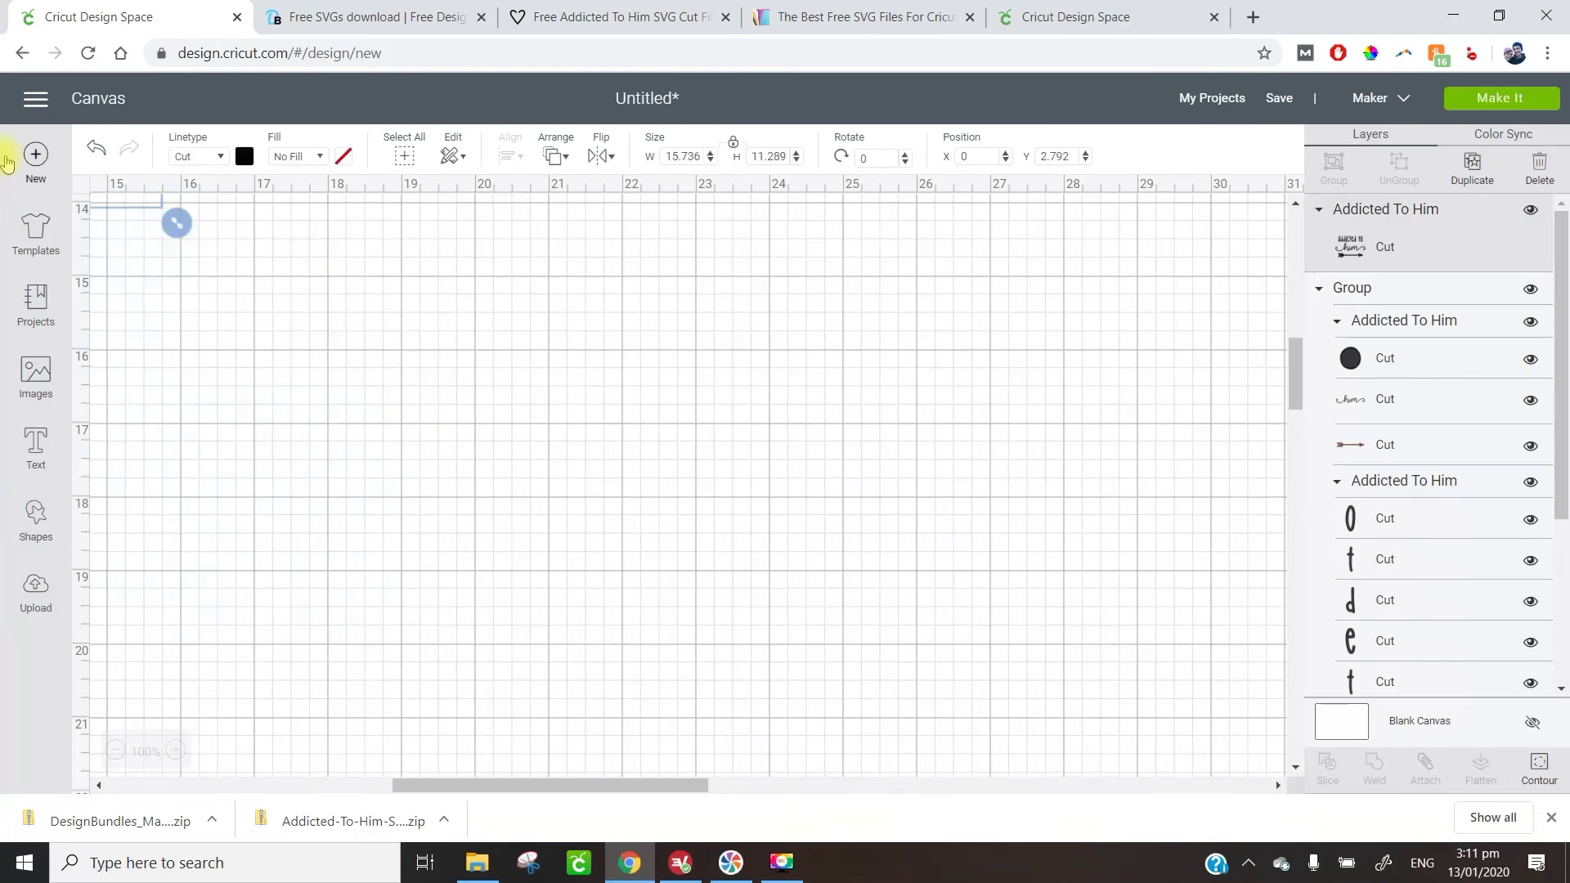
left_click_drag(666, 786, 379, 745)
scroll(690, 561, "up", 10)
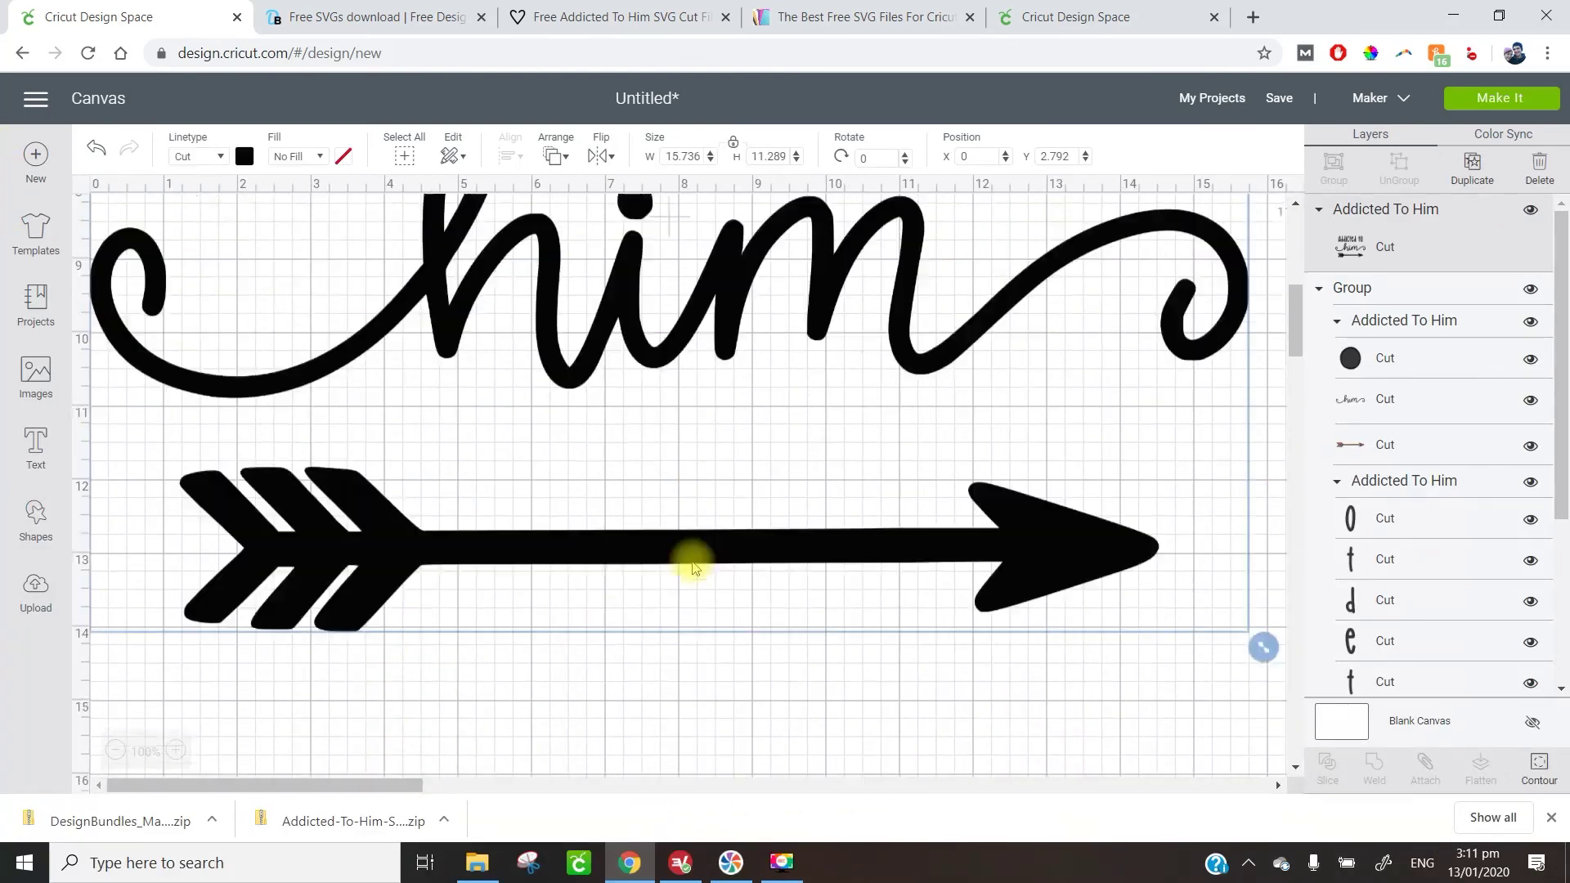
left_click_drag(874, 597, 852, 701)
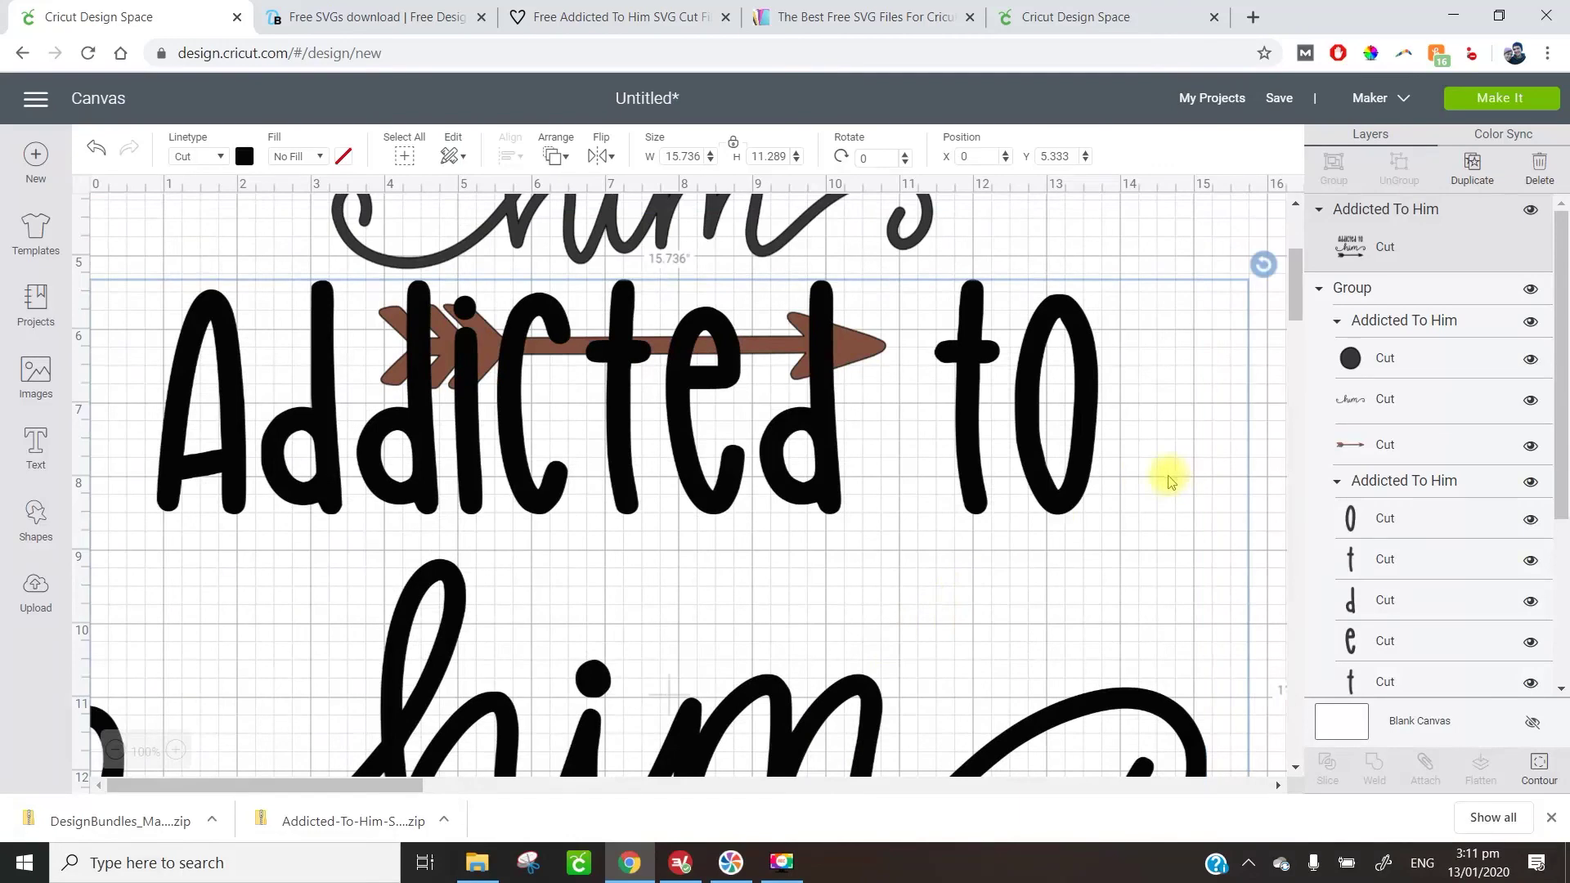
- Delete the selected black Addicted To Him copy and scroll back to the top of the canvas
key("Delete")
scroll(1167, 517, "up", 5)
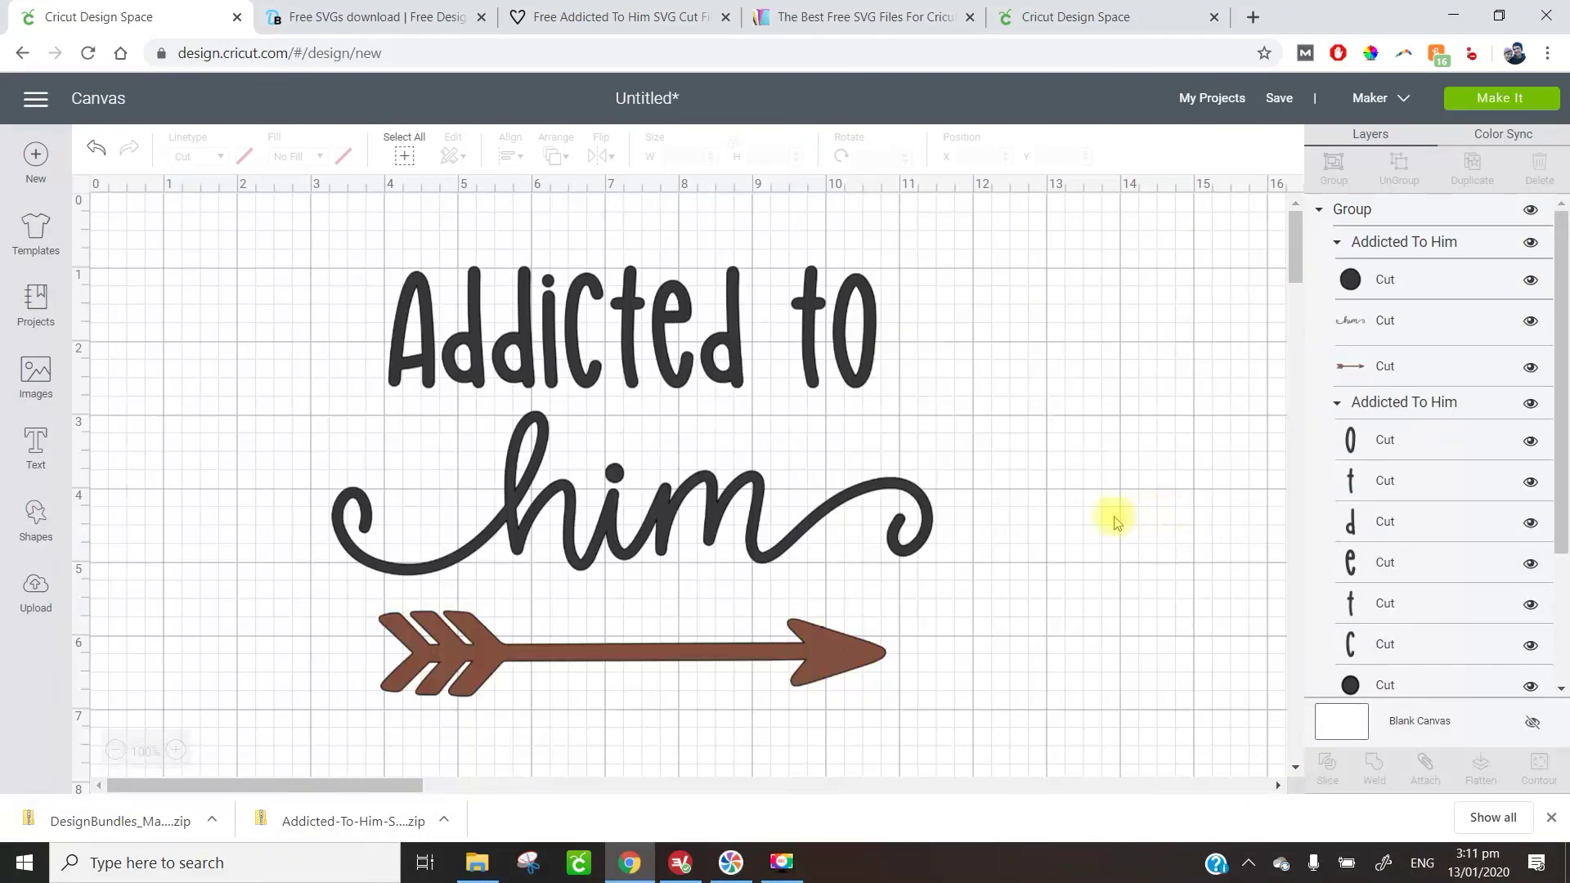